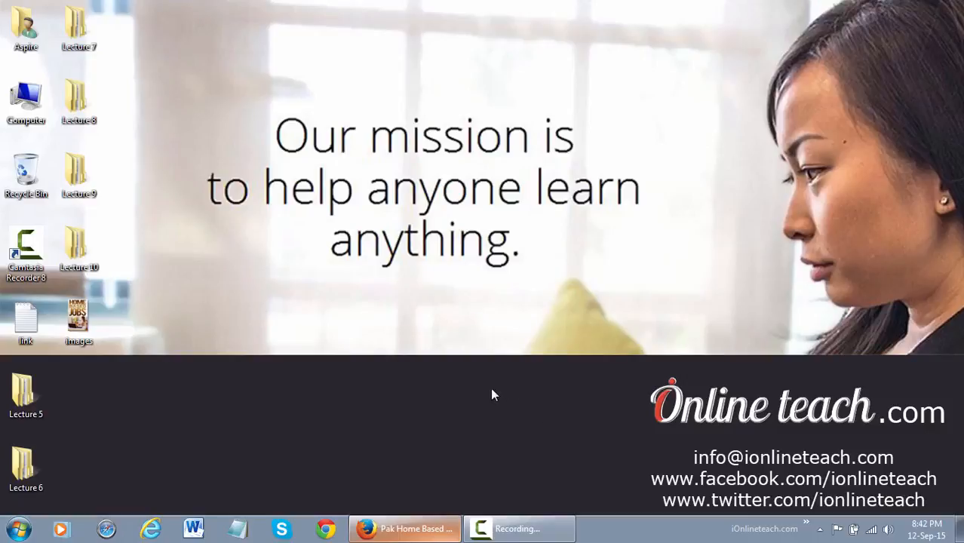
Switch to Firefox, open the wp-admin page of pakhelpingjobs.com and log in with the prefilled credentials.
left_click(424, 529)
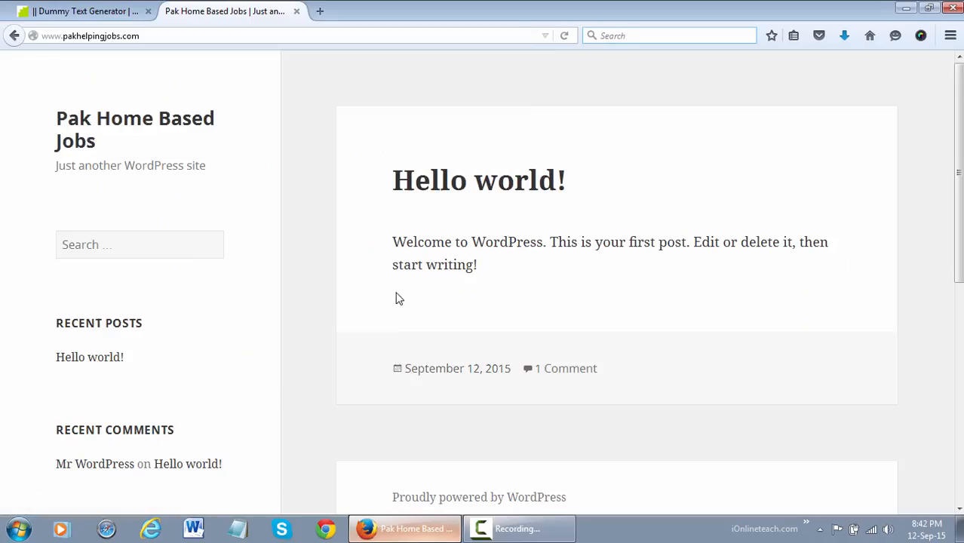
left_click(266, 38)
left_click(266, 38)
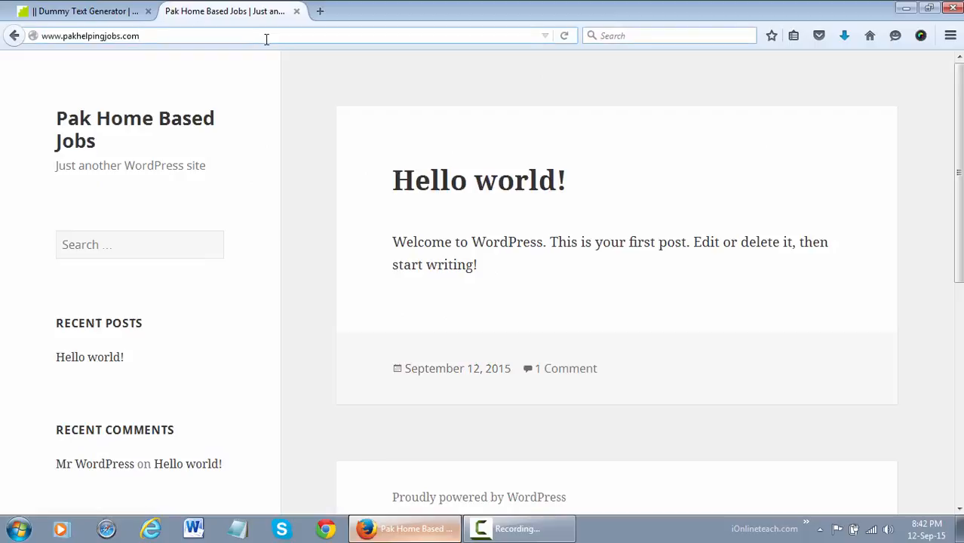
type("/wp-admin")
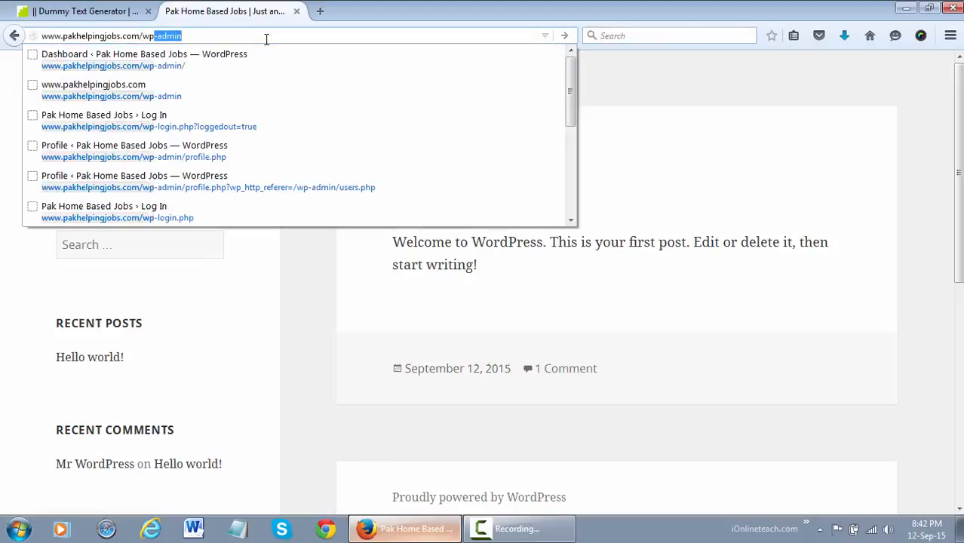
key("Return")
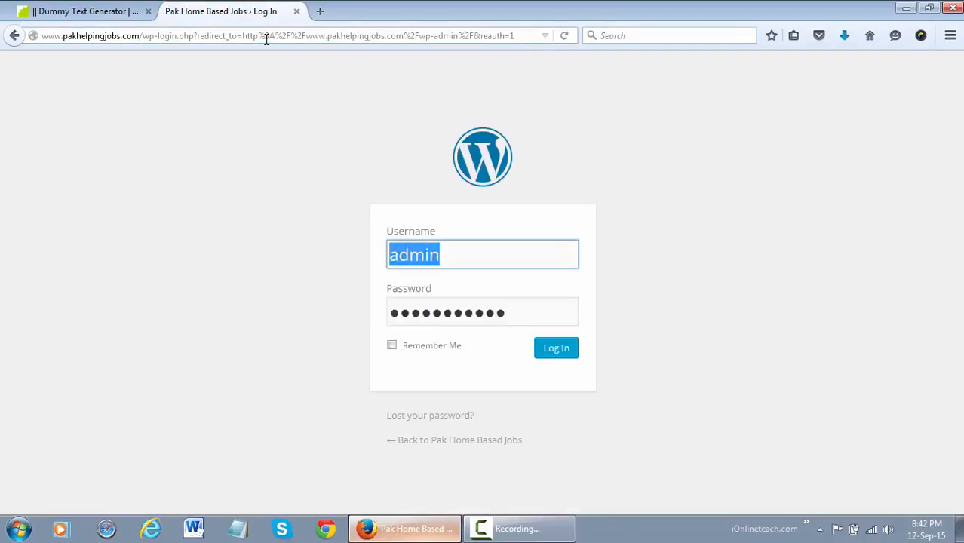
left_click(558, 352)
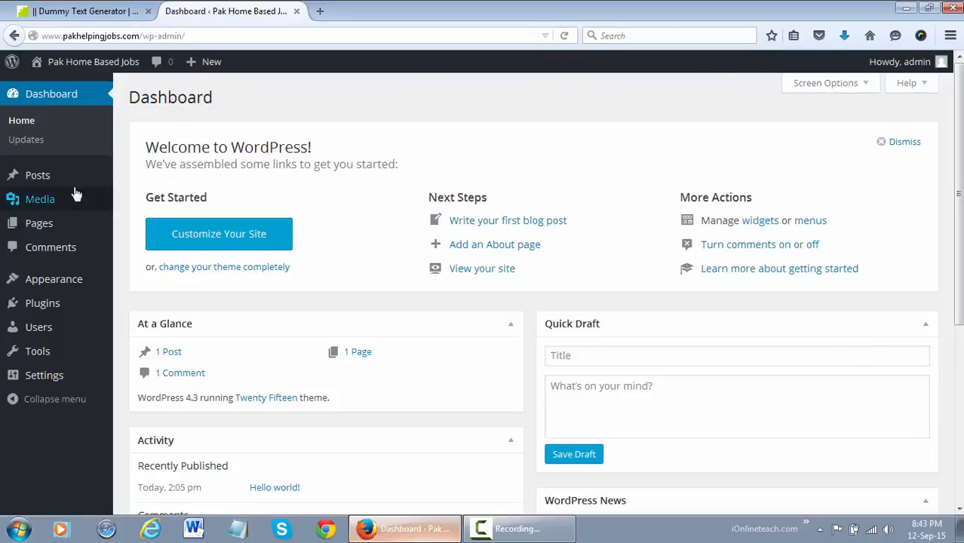
Open the list of all posts in the site's administration area.
mouse_move(66, 184)
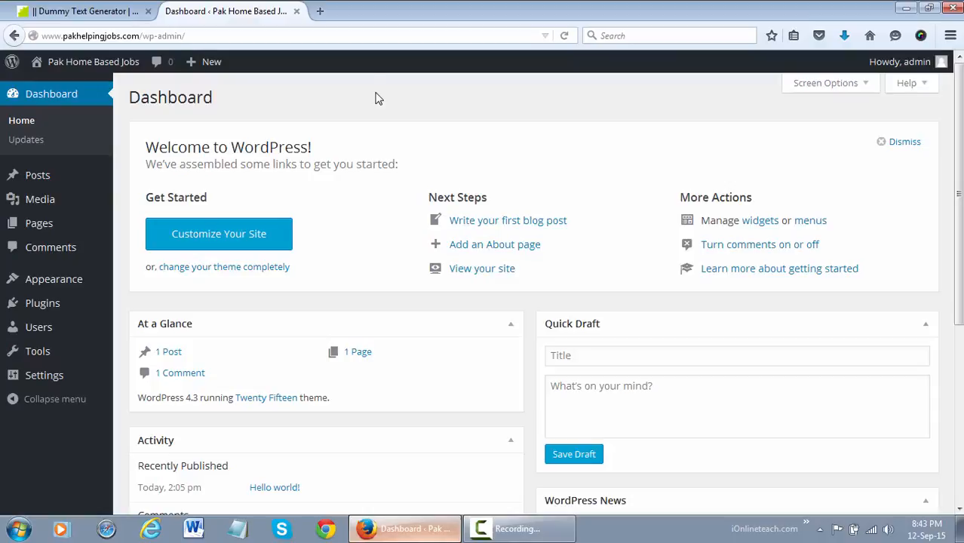
left_click(48, 178)
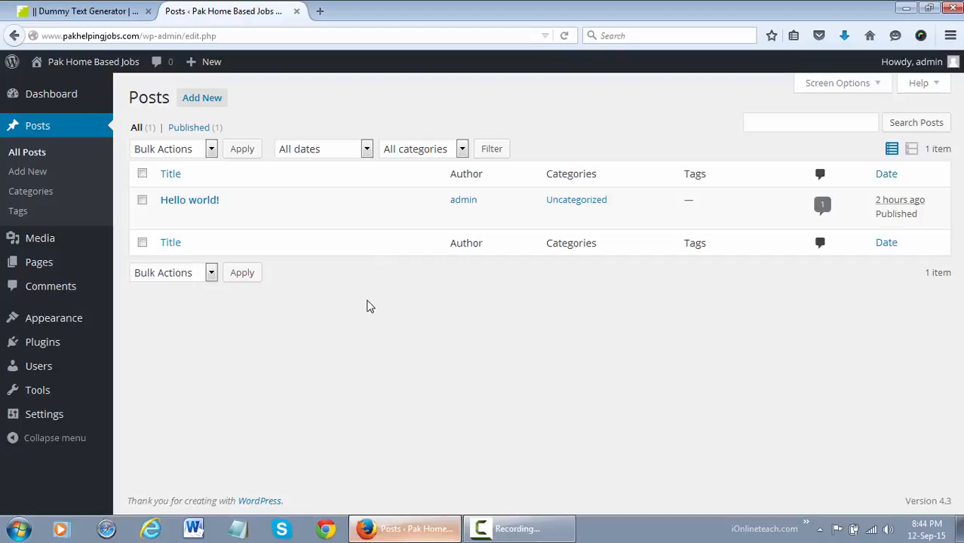
mouse_move(233, 213)
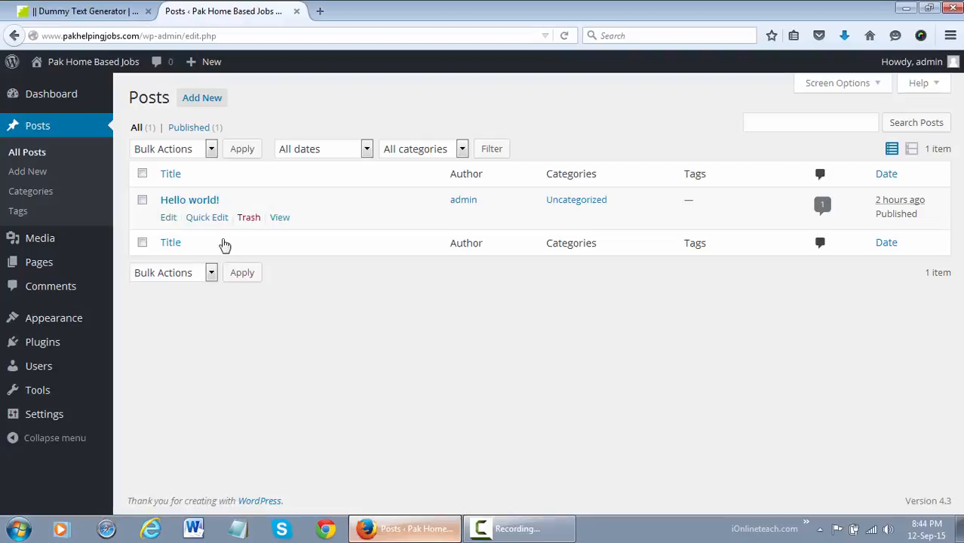
left_click(142, 201)
left_click(210, 150)
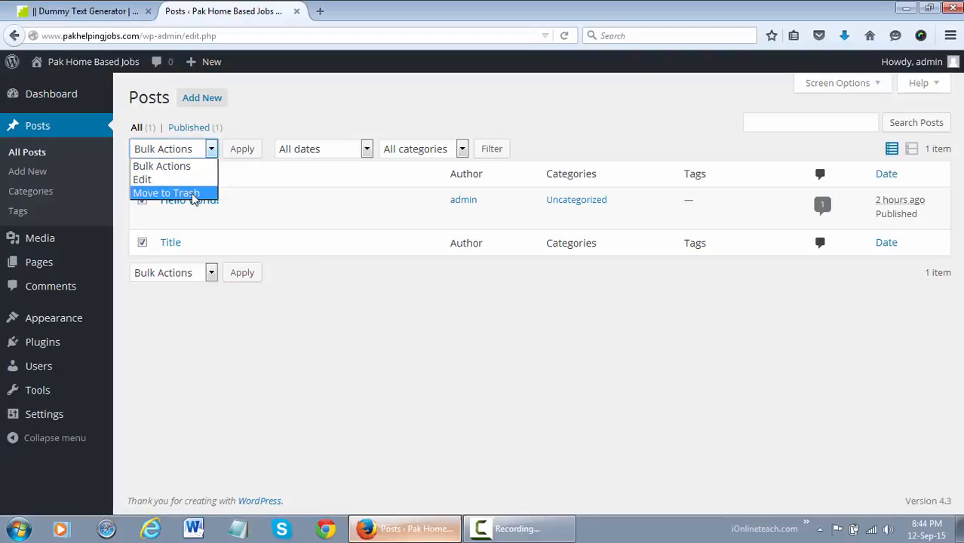
left_click(212, 166)
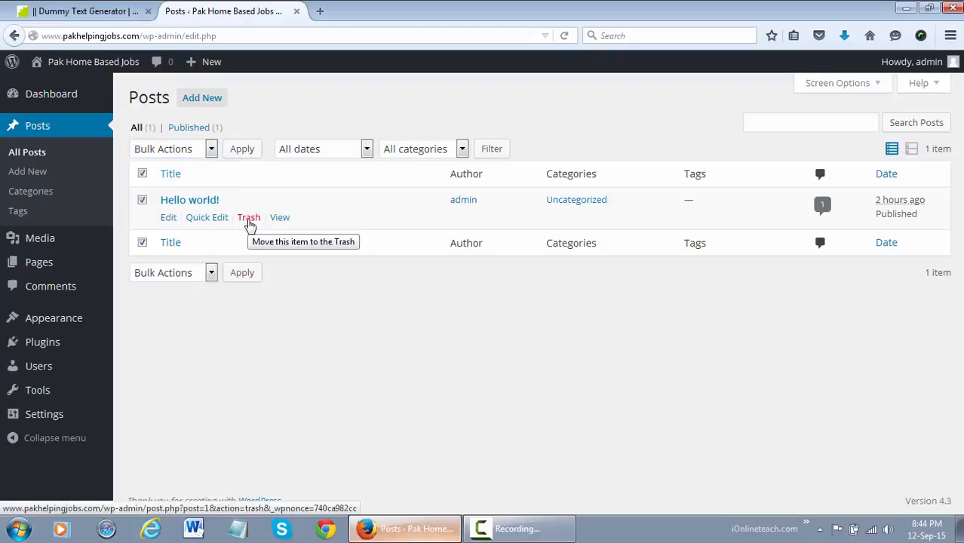
left_click(142, 200)
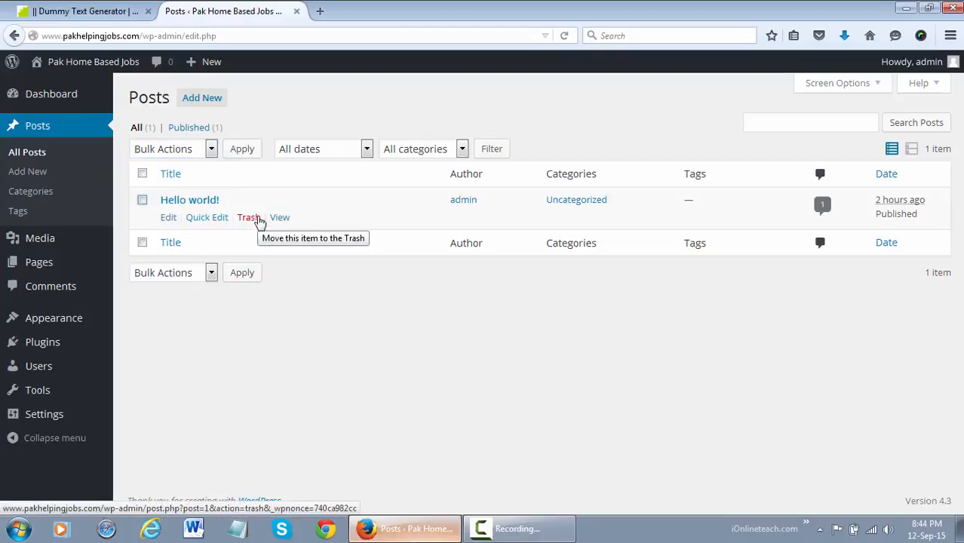
Move the "Hello world!" post to the Trash.
left_click(258, 220)
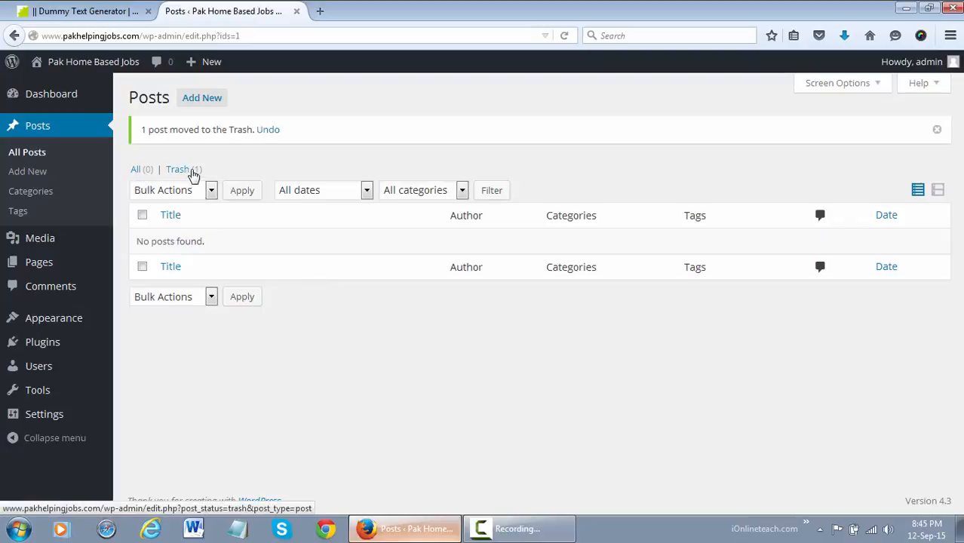
View the trashed posts and the bulk actions offered for "Hello world!", and return to the list of all posts.
left_click(181, 170)
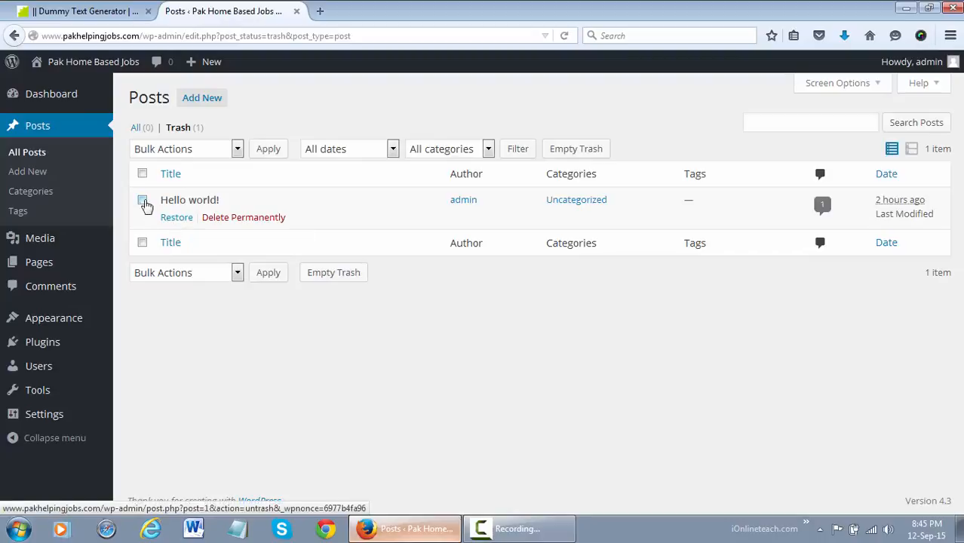
left_click(142, 200)
left_click(196, 148)
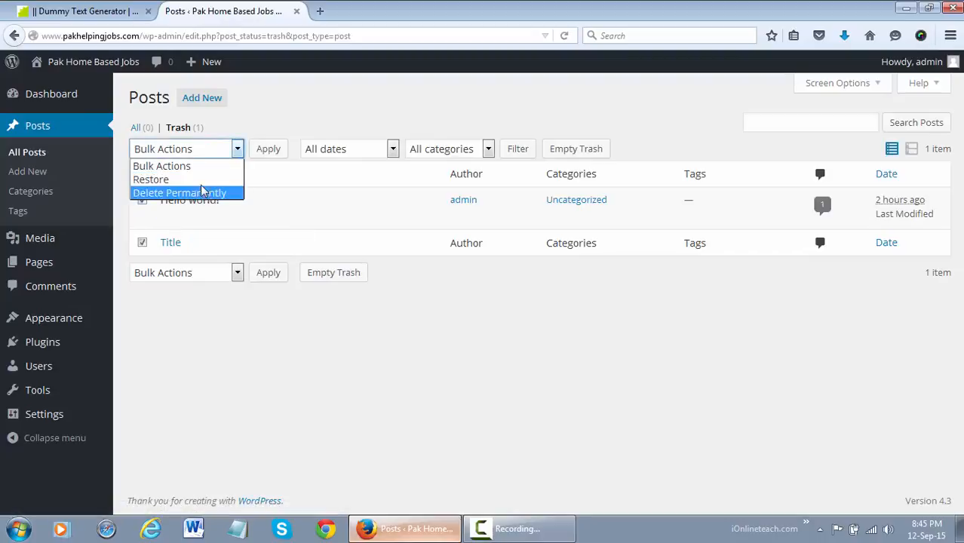
key("Up")
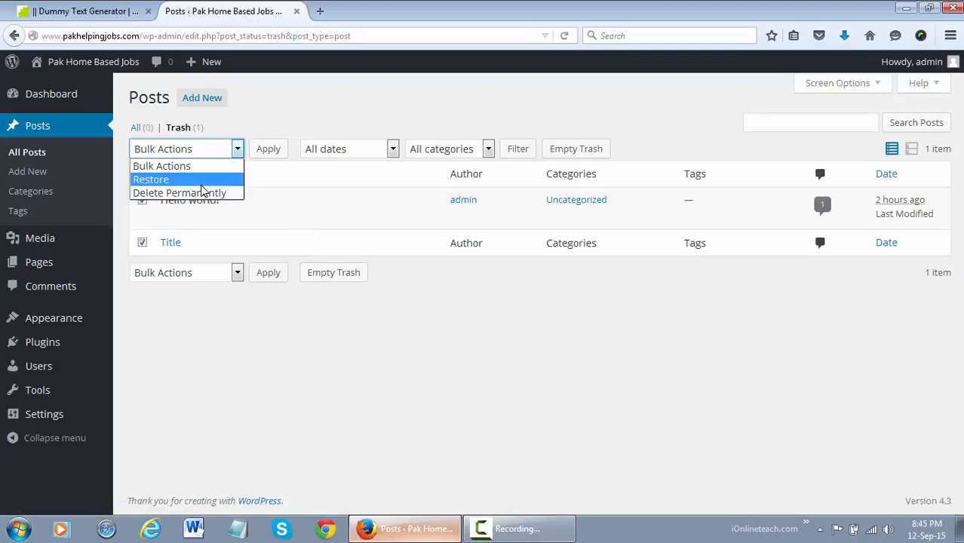
left_click(259, 131)
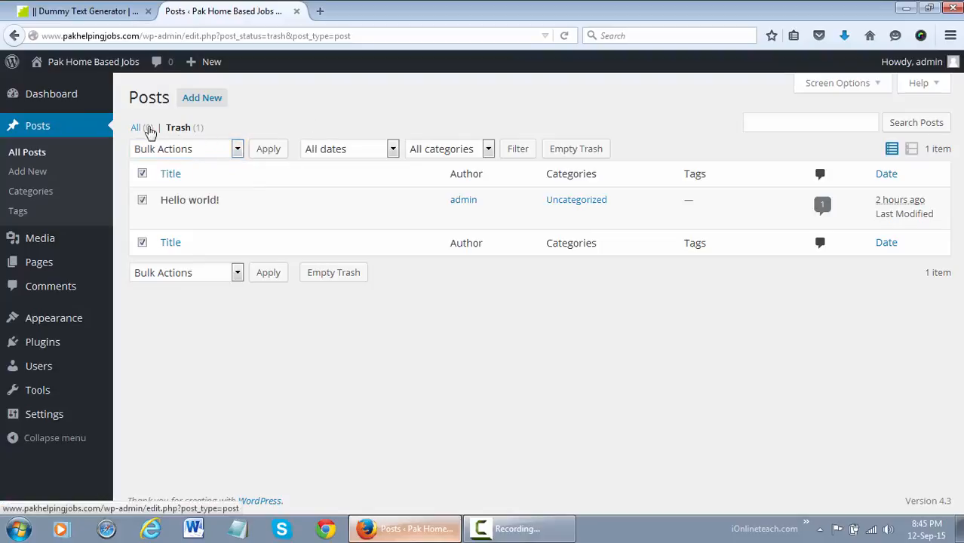
left_click(135, 128)
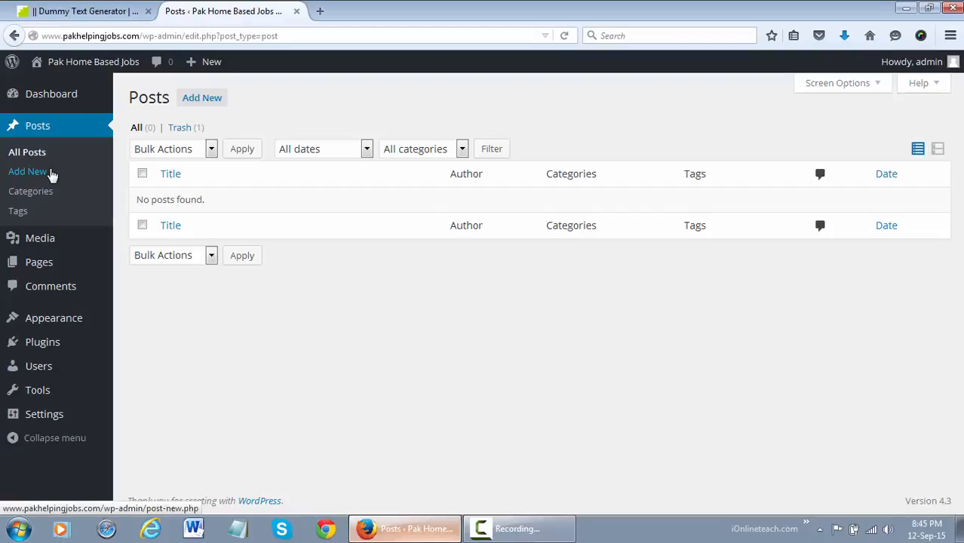
Start a new post and title it "The Online Home Based Jobs Platform".
left_click(207, 100)
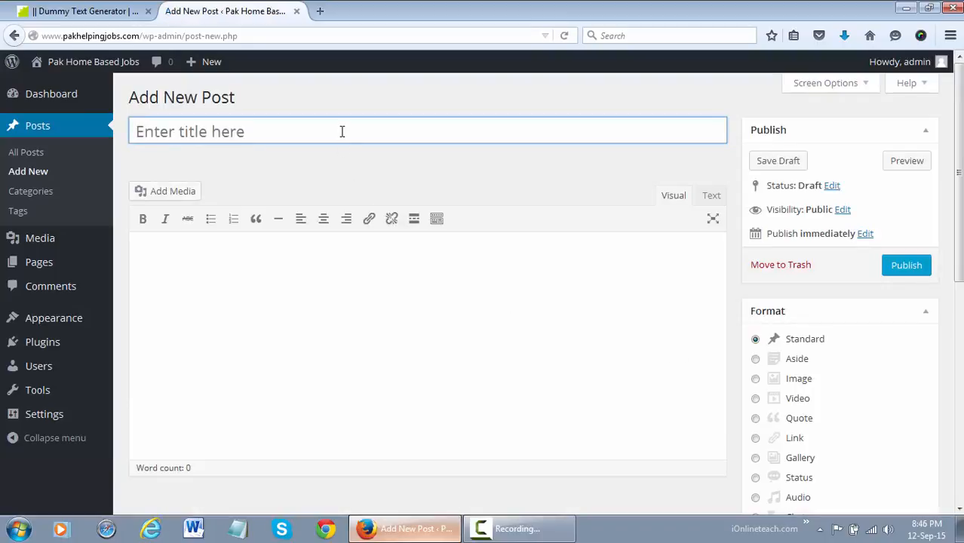
left_click(354, 257)
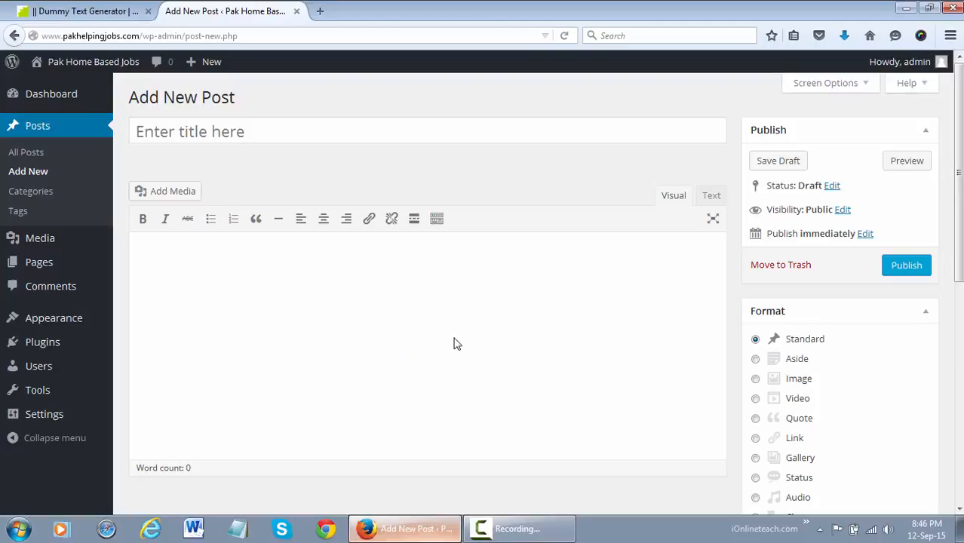
left_click(388, 140)
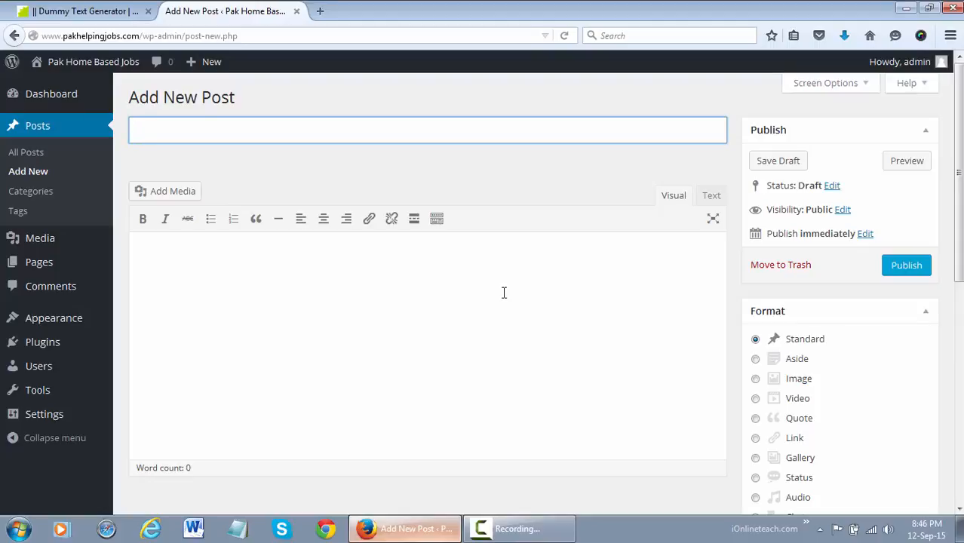
type("The Online")
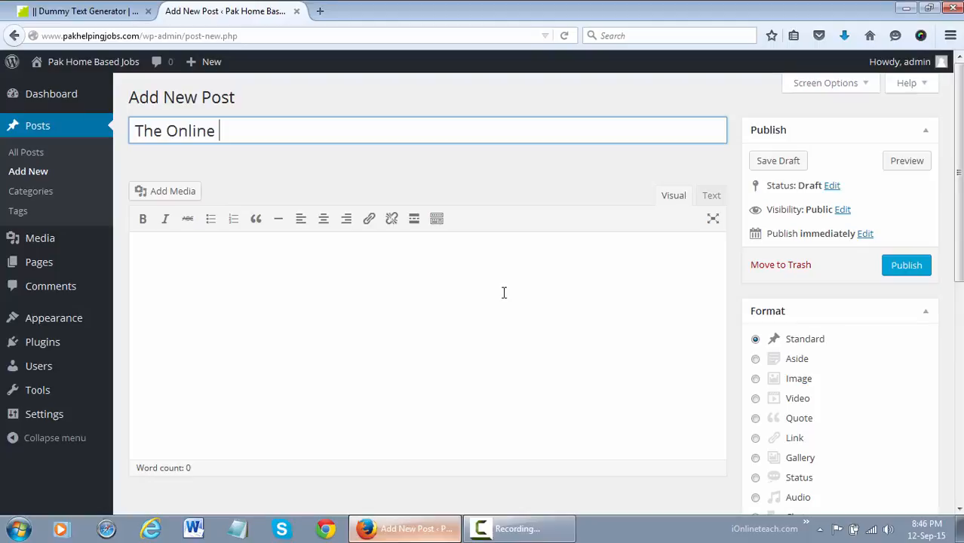
type("Home Based Jobs ")
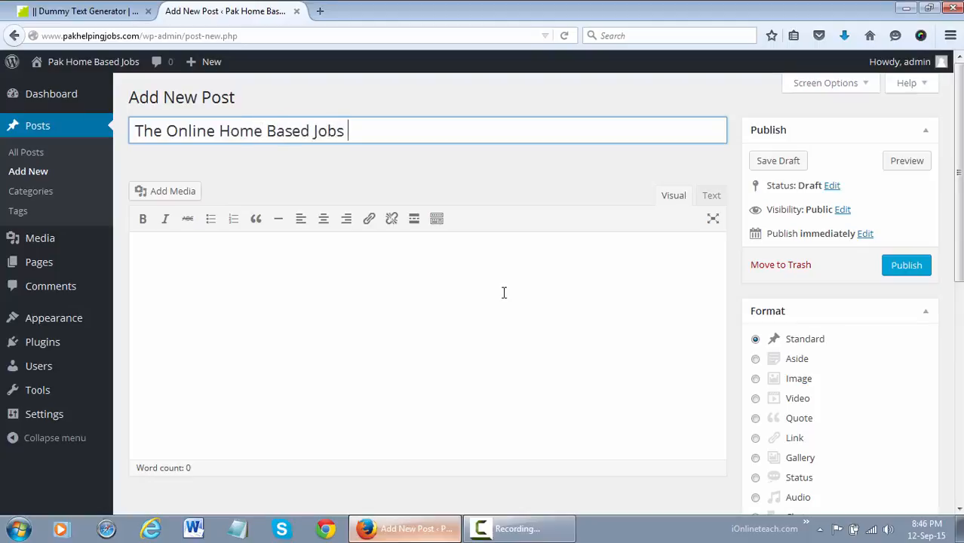
type("Platform")
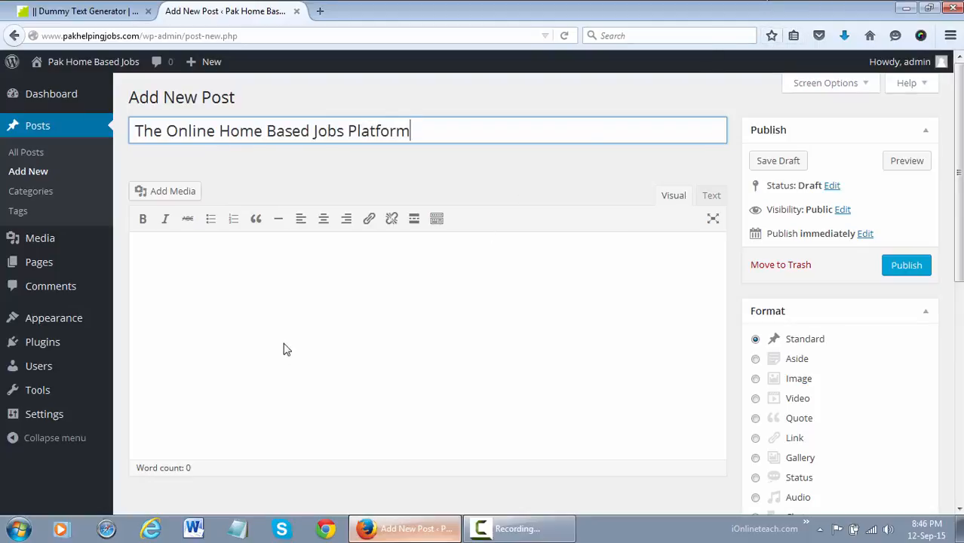
left_click(306, 313)
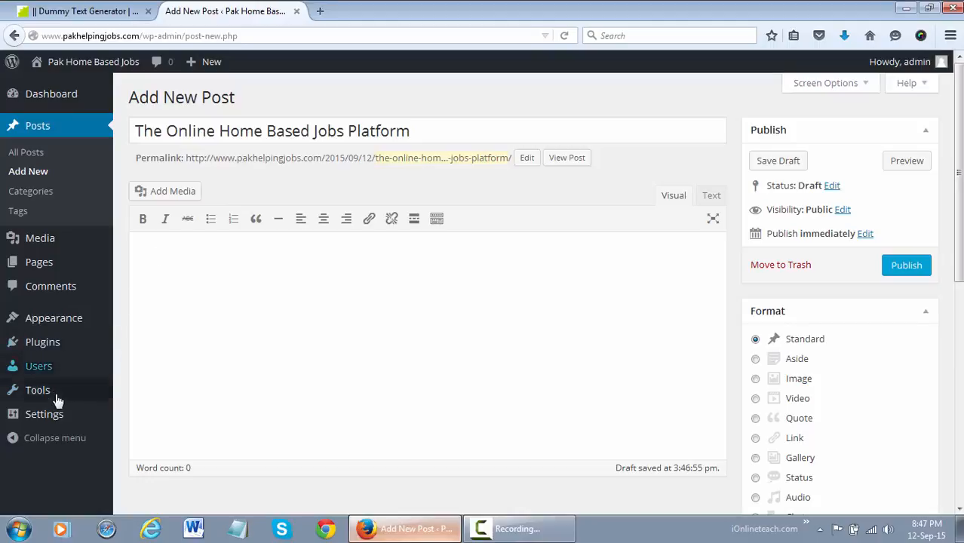
Leave the draft post, set the site's permalink structure to Post name and save the permalink settings.
mouse_move(59, 417)
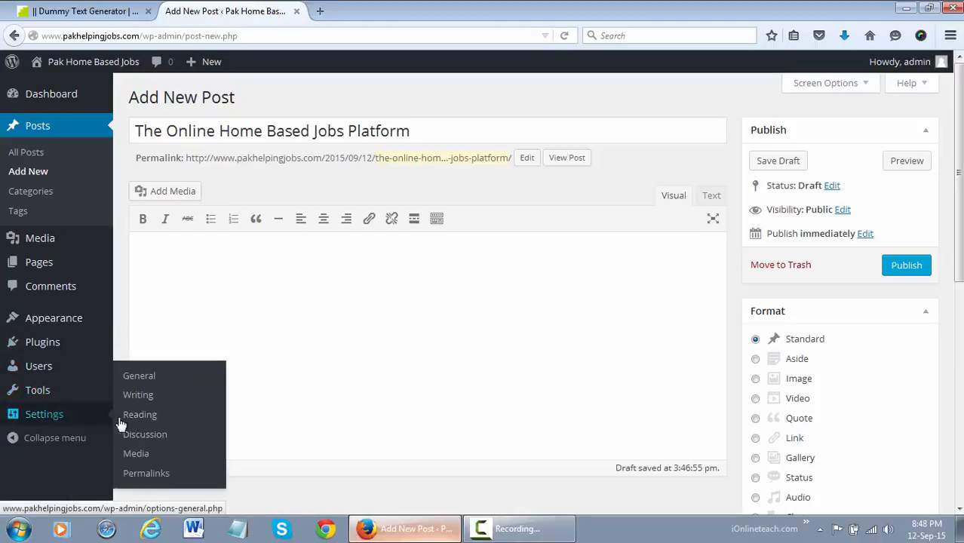
left_click(143, 472)
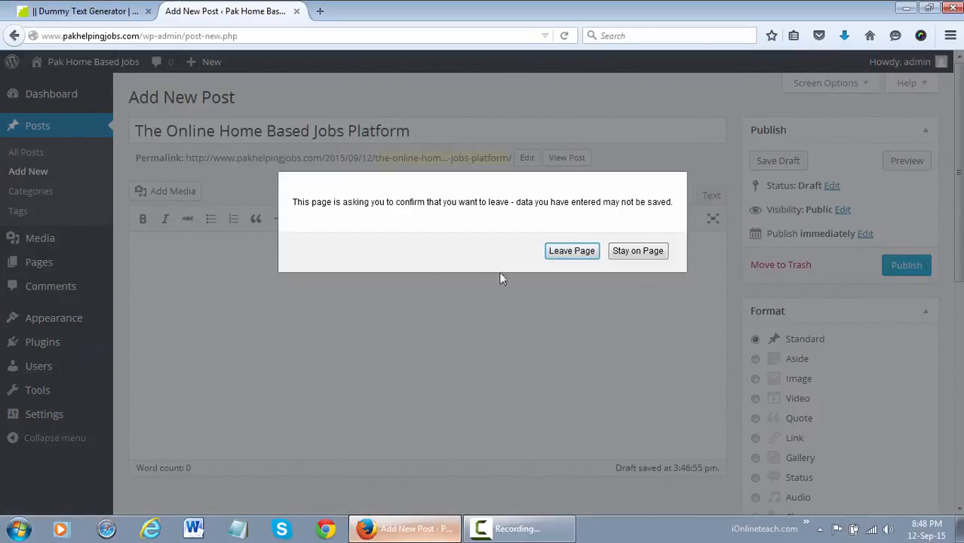
left_click(571, 252)
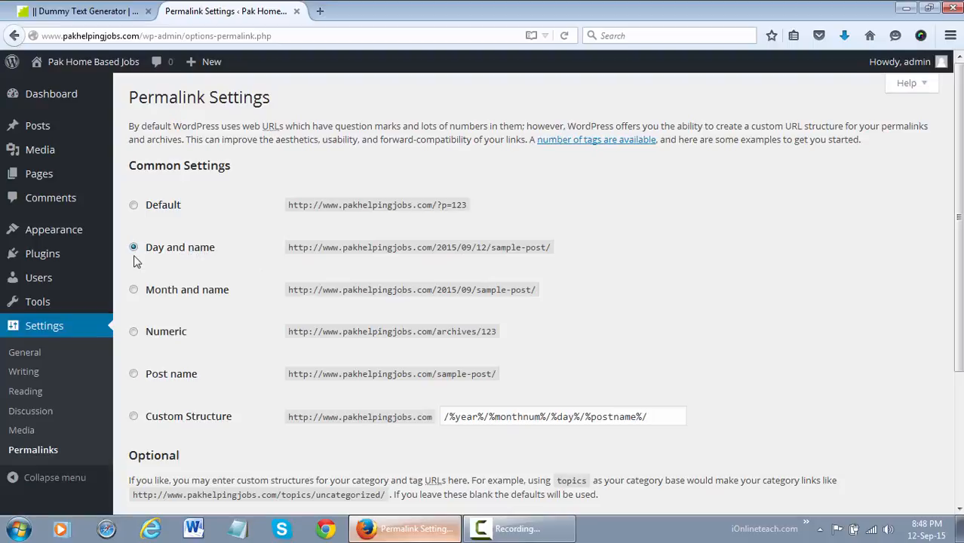
left_click(171, 375)
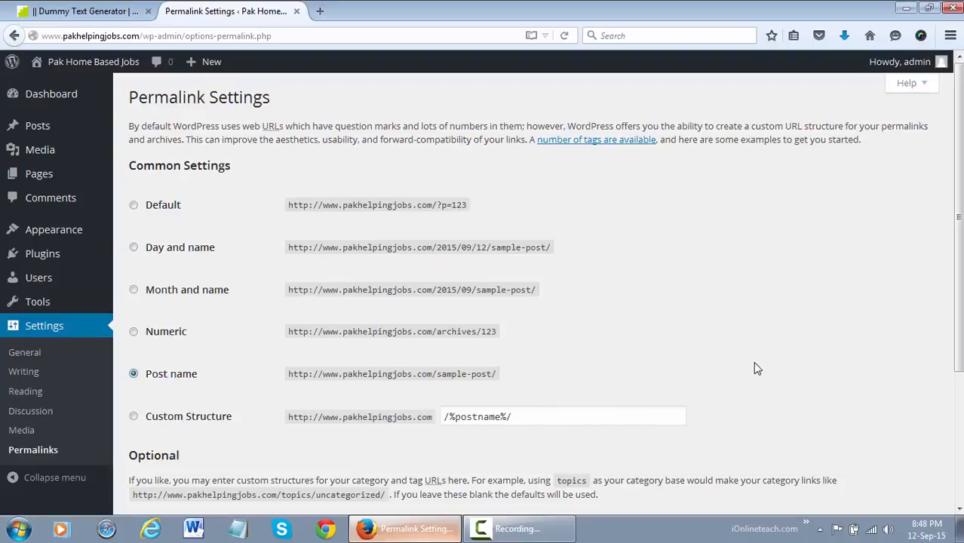
scroll(753, 362, "down", 5)
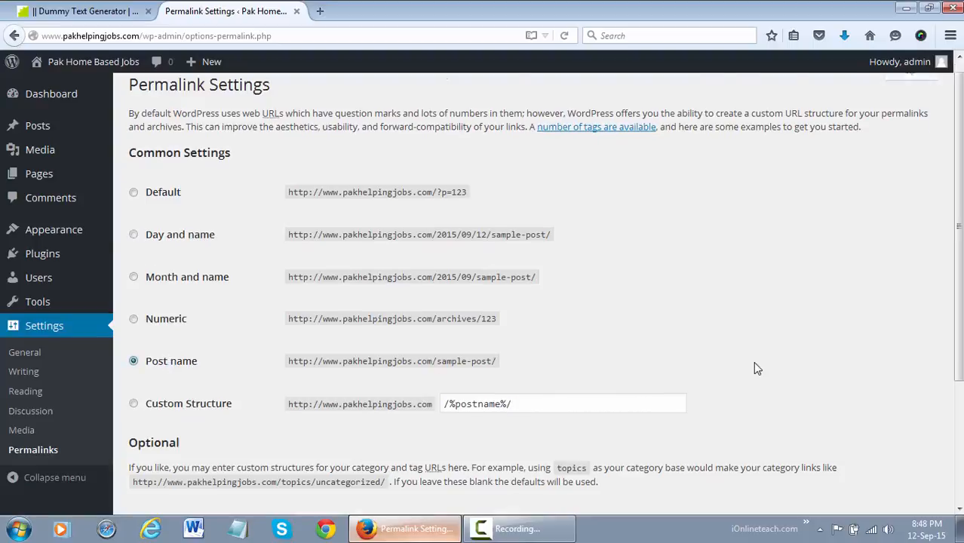
left_click(165, 442)
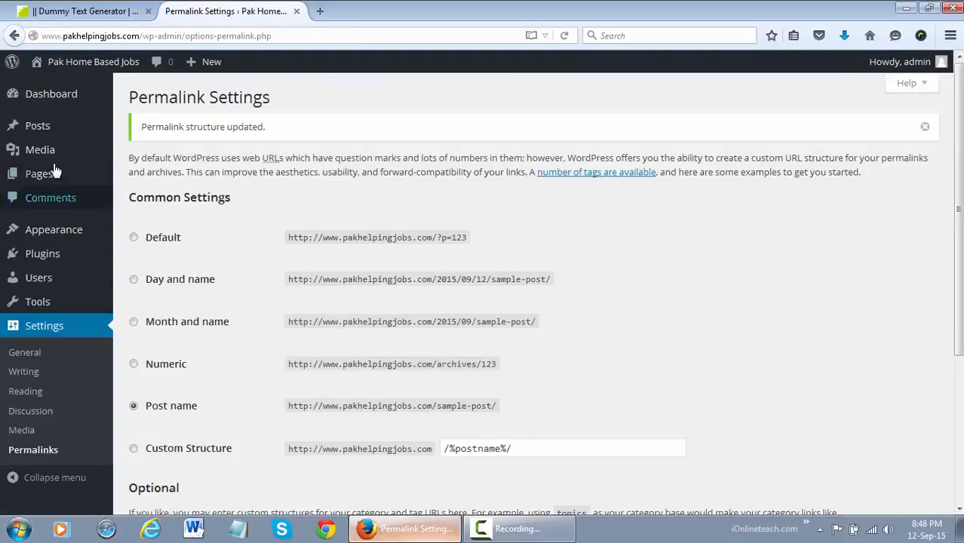
Reopen the draft "The Online Home Based Jobs Platform" for editing from the list of all posts.
mouse_move(50, 128)
left_click(133, 127)
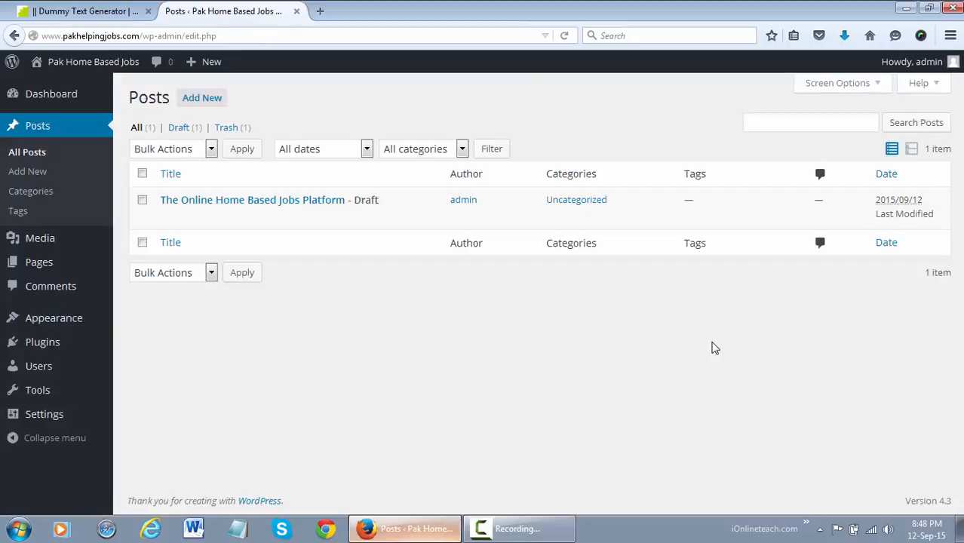
mouse_move(366, 211)
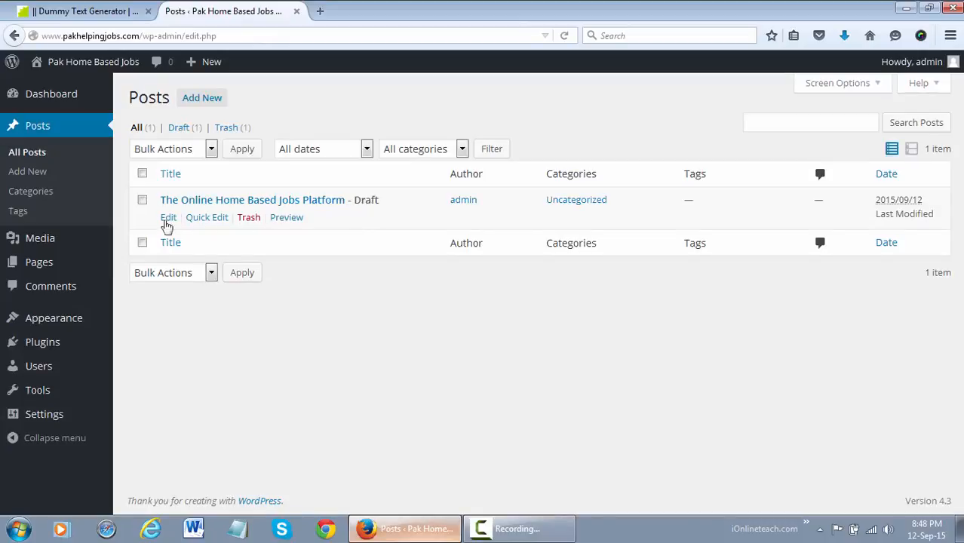
left_click(168, 220)
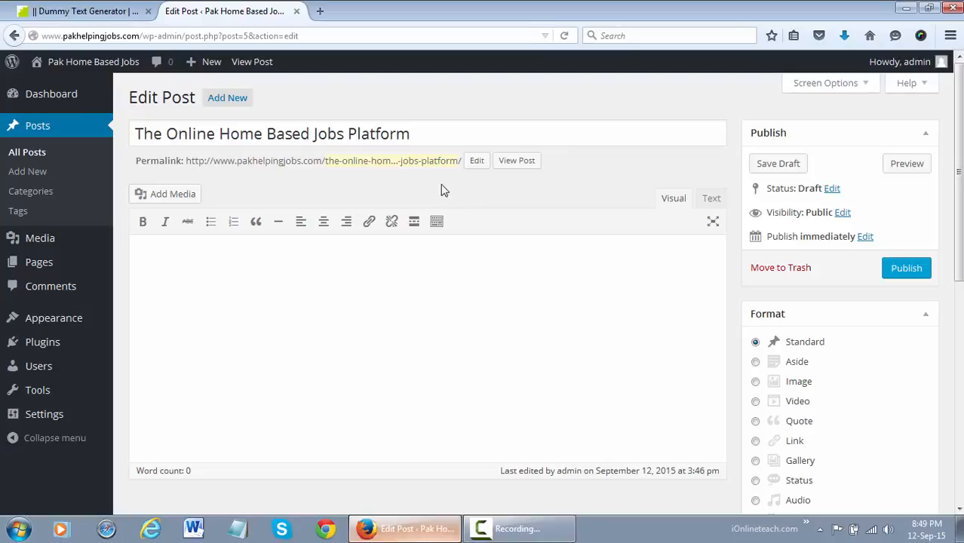
left_click(432, 277)
Copy the 200-word, five-paragraph Lorem ipsum text from the dummy text generator and paste it into the post body.
left_click(83, 11)
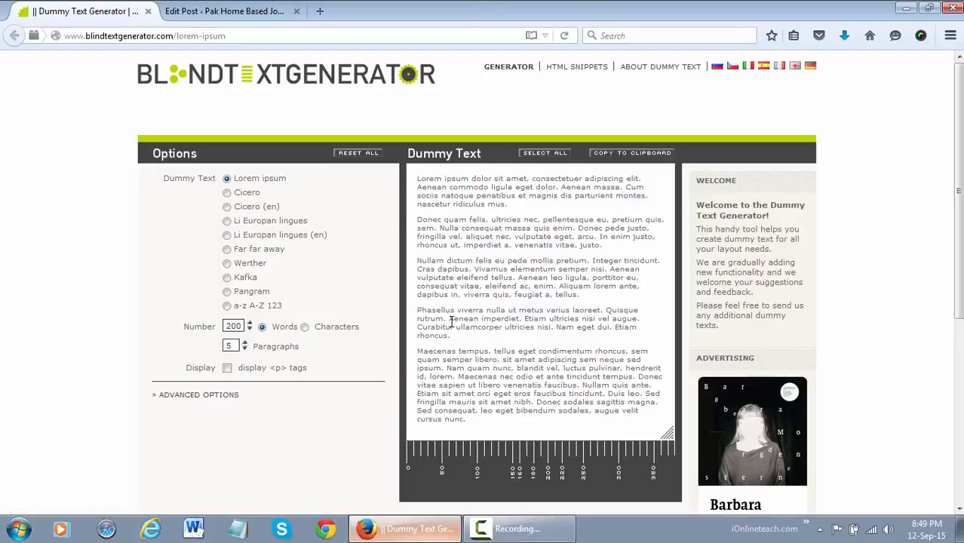
left_click(623, 153)
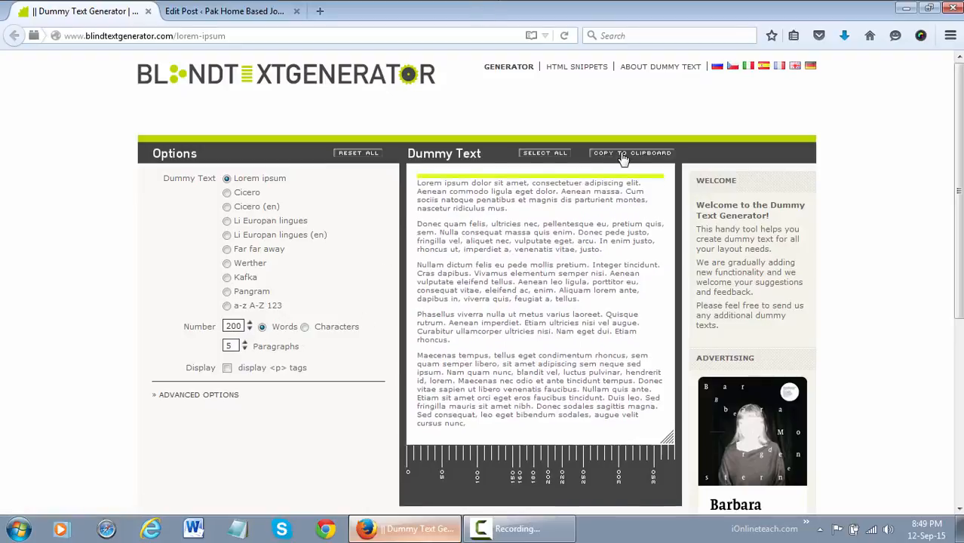
left_click(239, 11)
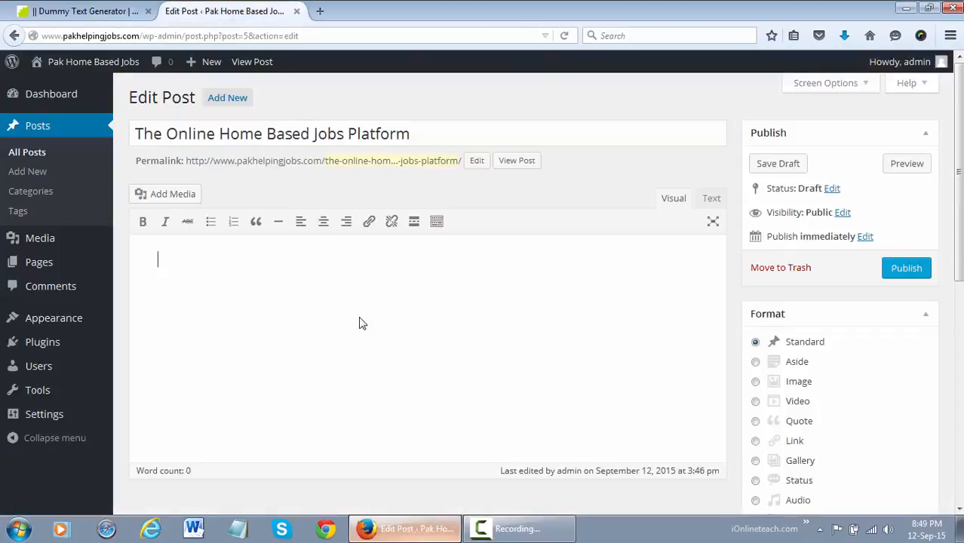
right_click(296, 323)
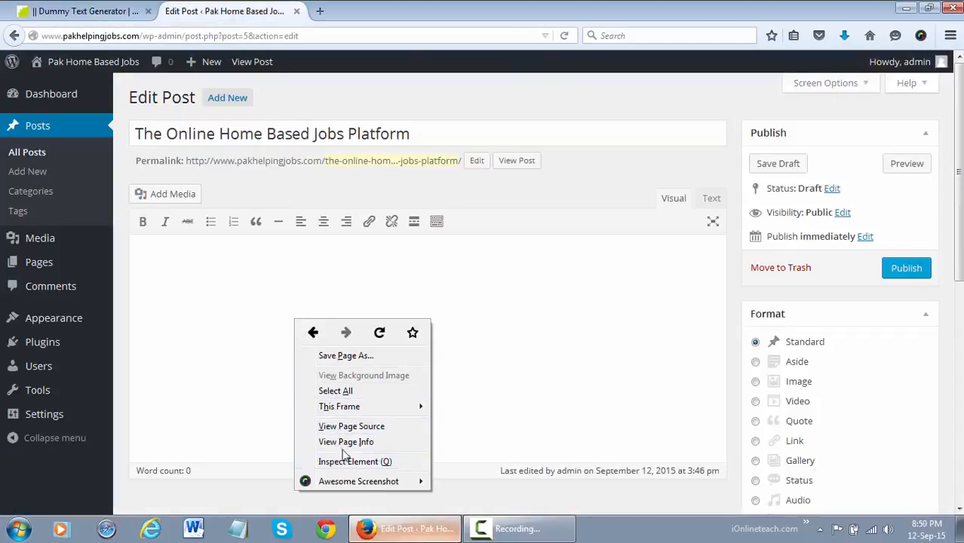
left_click(480, 354)
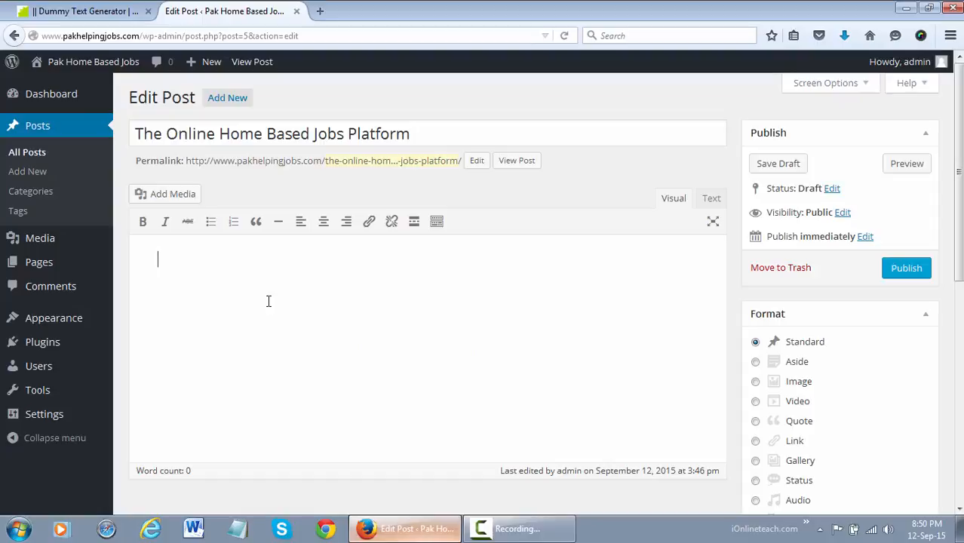
key("ctrl+v")
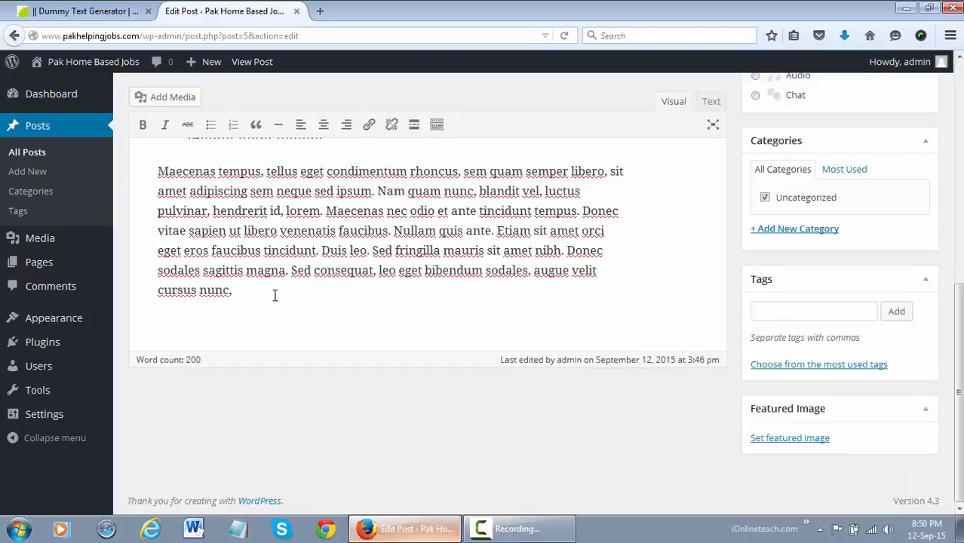
scroll(427, 290, "up", 5)
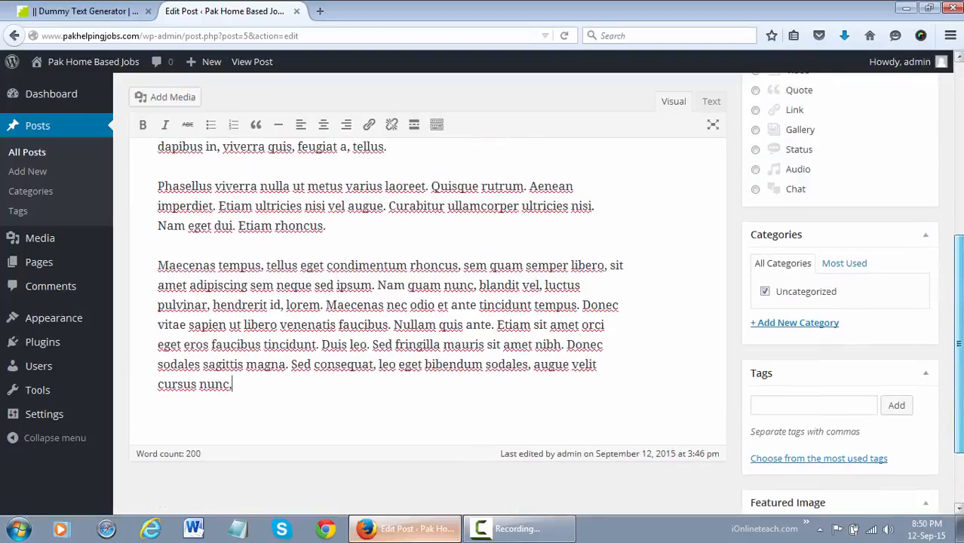
scroll(427, 290, "up", 5)
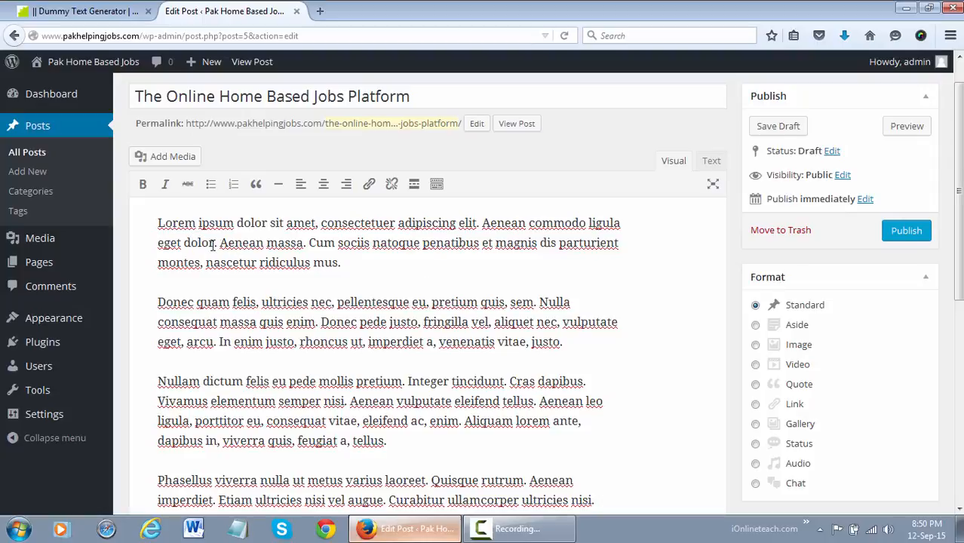
Make "Aenean massa. Cum sociis natoque penatibus et magnis" in the first paragraph bold.
left_click_drag(219, 243, 538, 243)
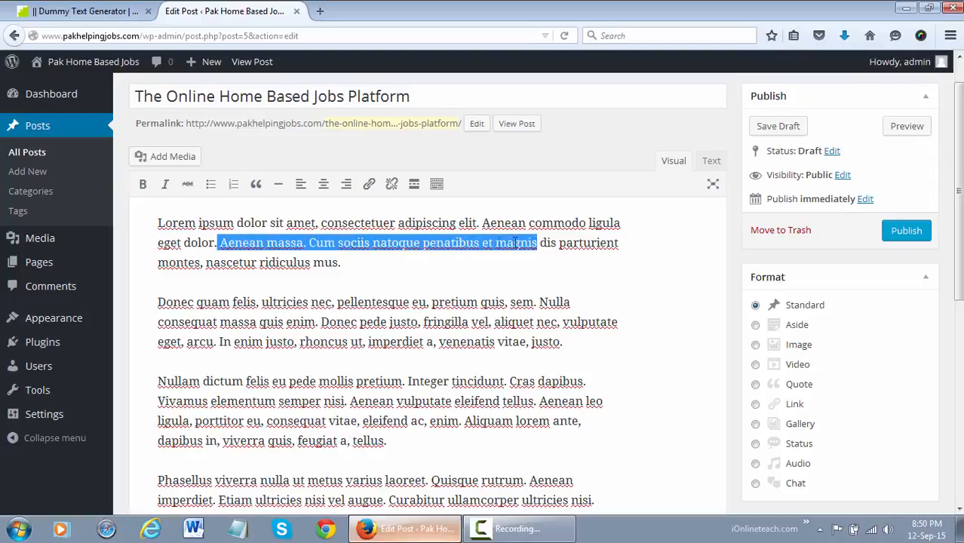
left_click(143, 185)
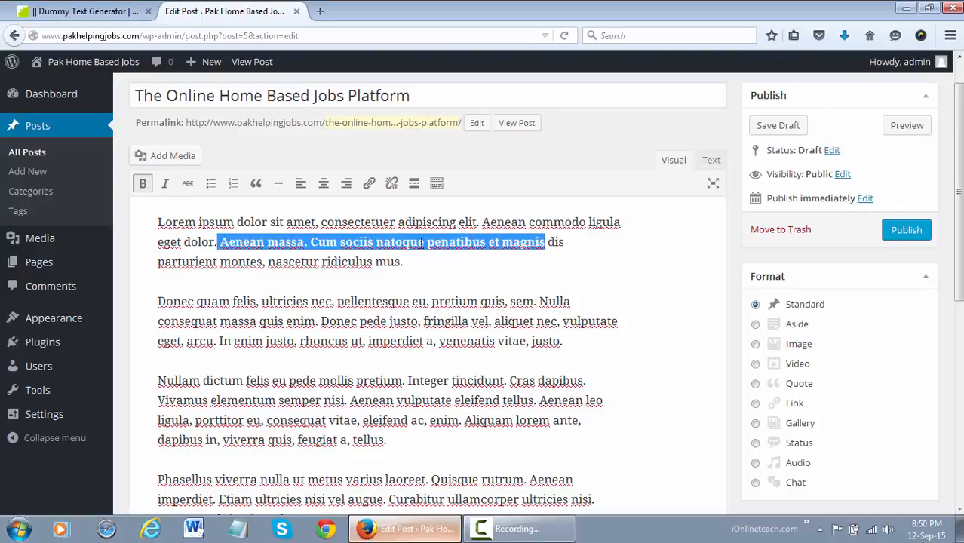
left_click(422, 255)
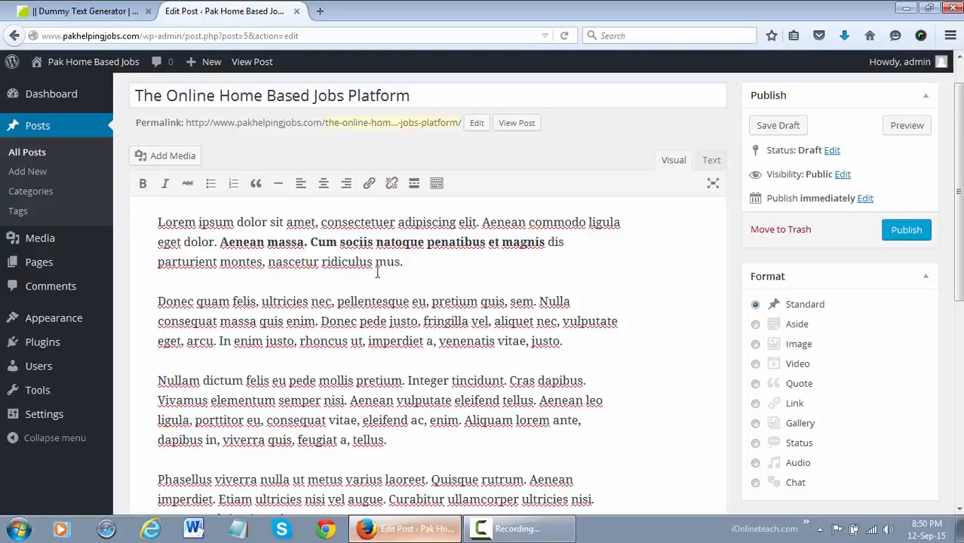
Italicize "montes, nascetur ridiculus" at the end of the first paragraph.
left_click_drag(220, 262, 377, 262)
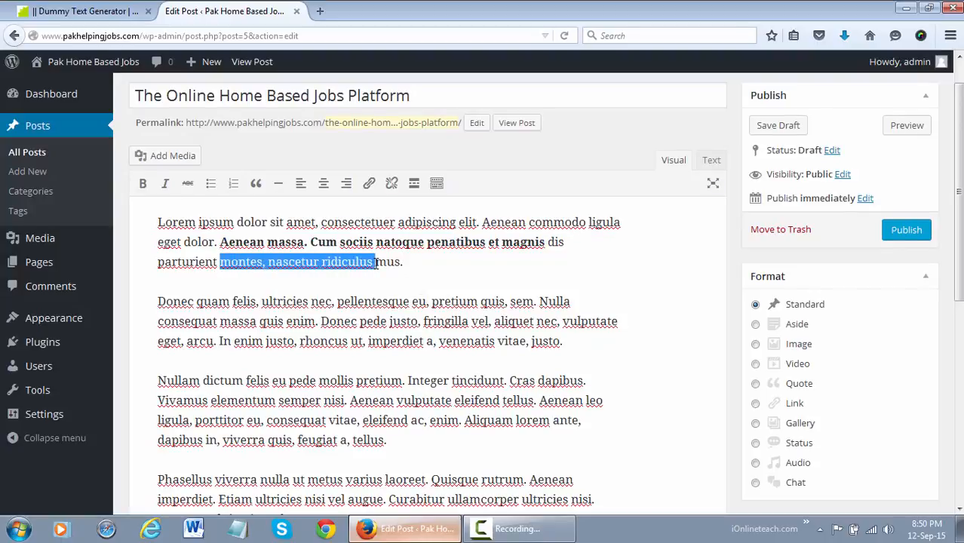
left_click(166, 185)
left_click(166, 187)
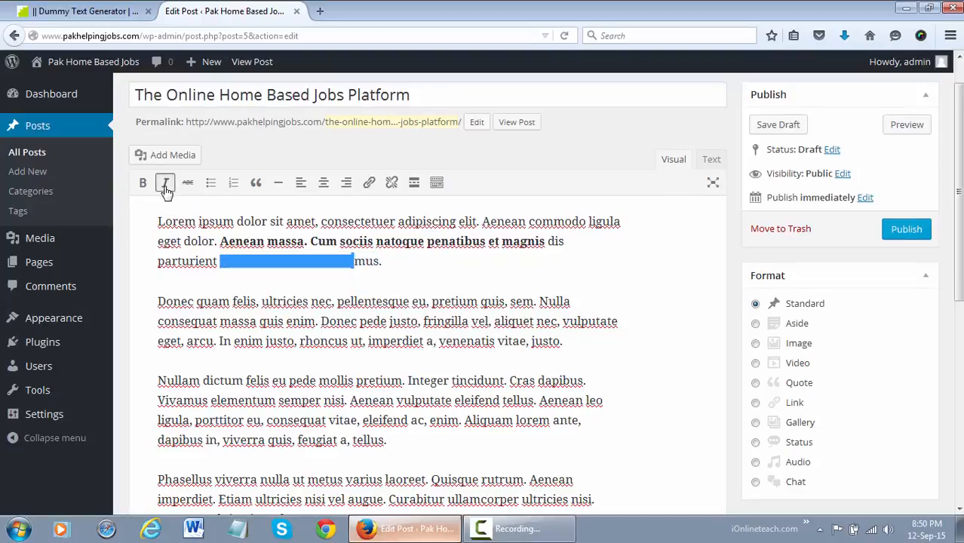
left_click(413, 264)
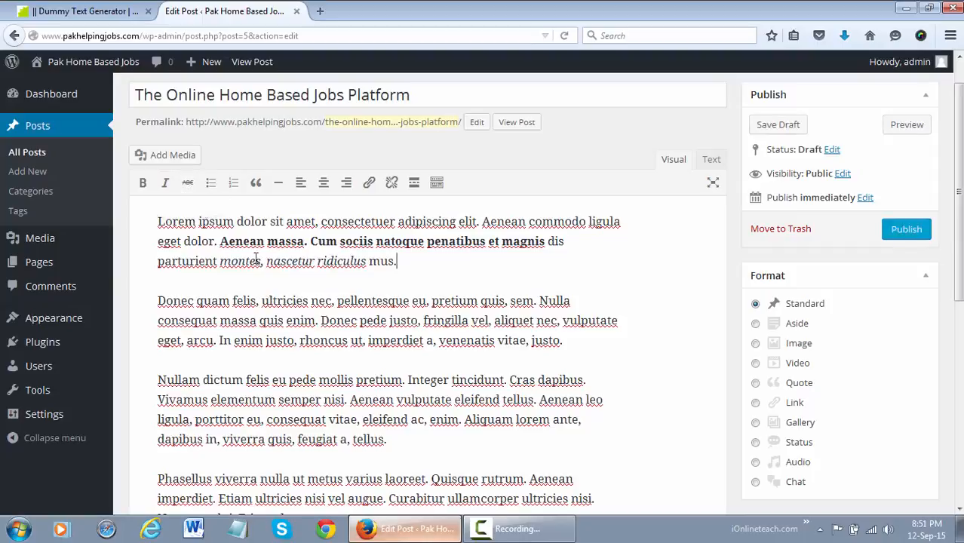
Apply strikethrough to "ultricies nec, pellentesque" in the second paragraph.
left_click_drag(262, 301, 411, 301)
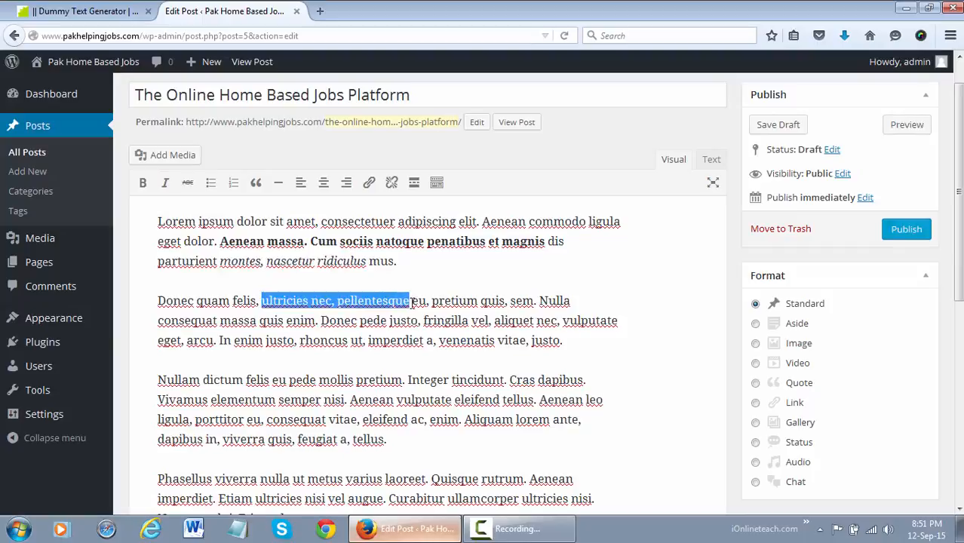
left_click(188, 184)
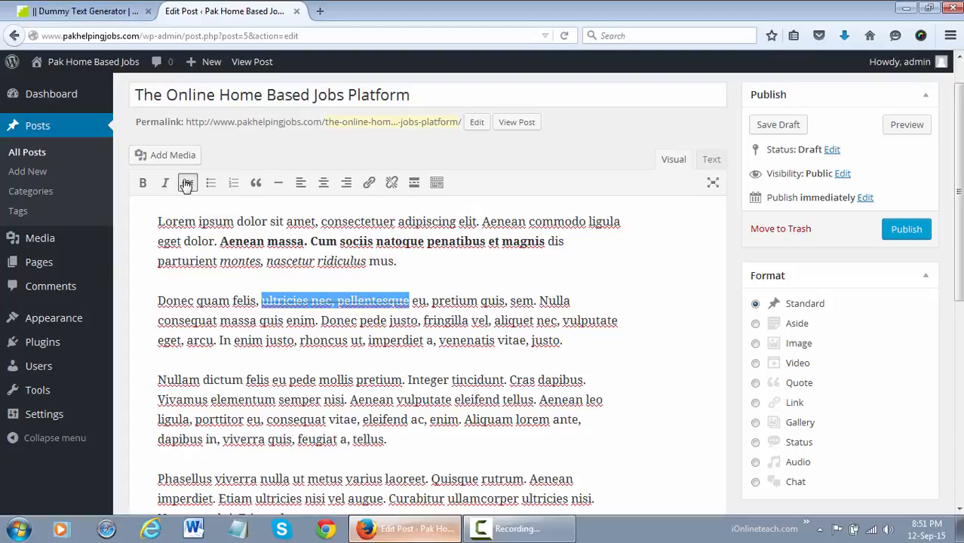
left_click(428, 300)
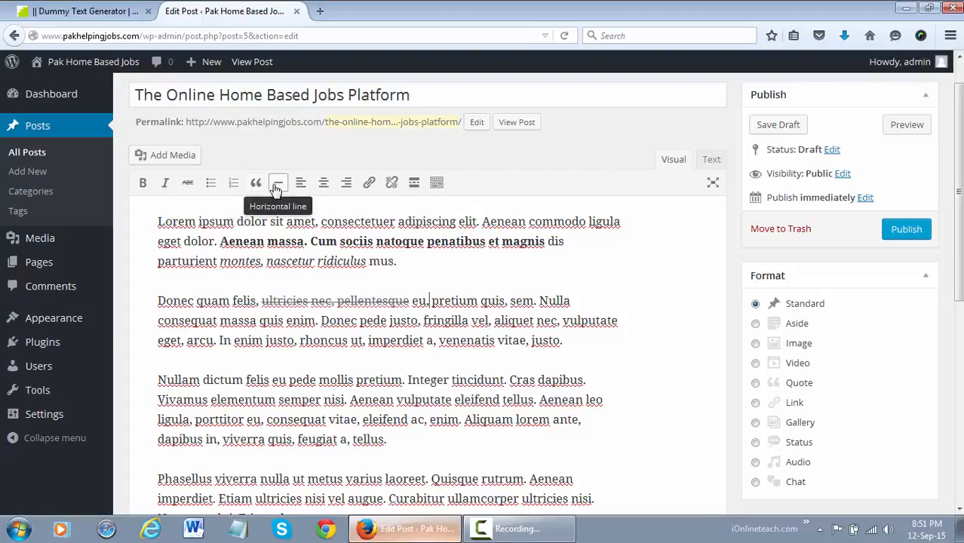
Insert a horizontal line between the first and second paragraphs, and delete that line again.
left_click(384, 276)
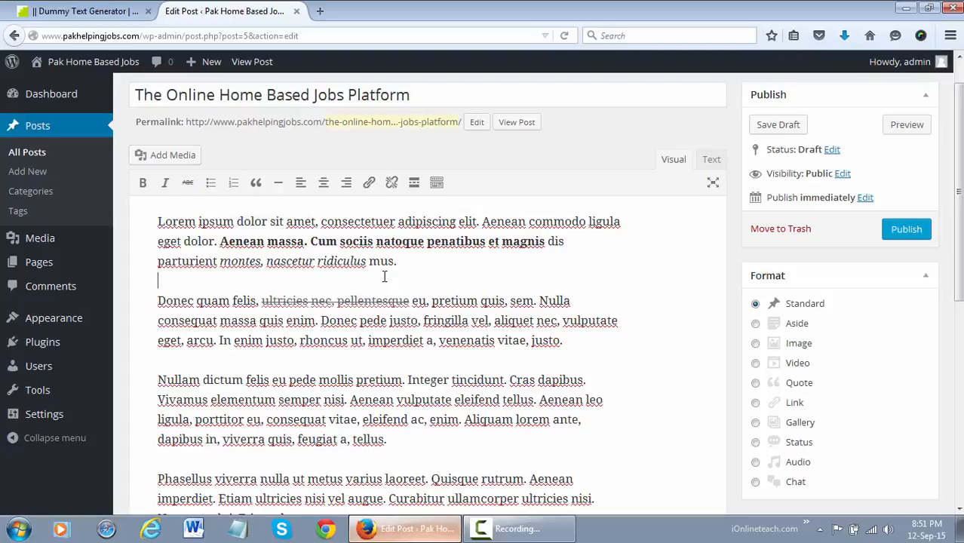
left_click(283, 184)
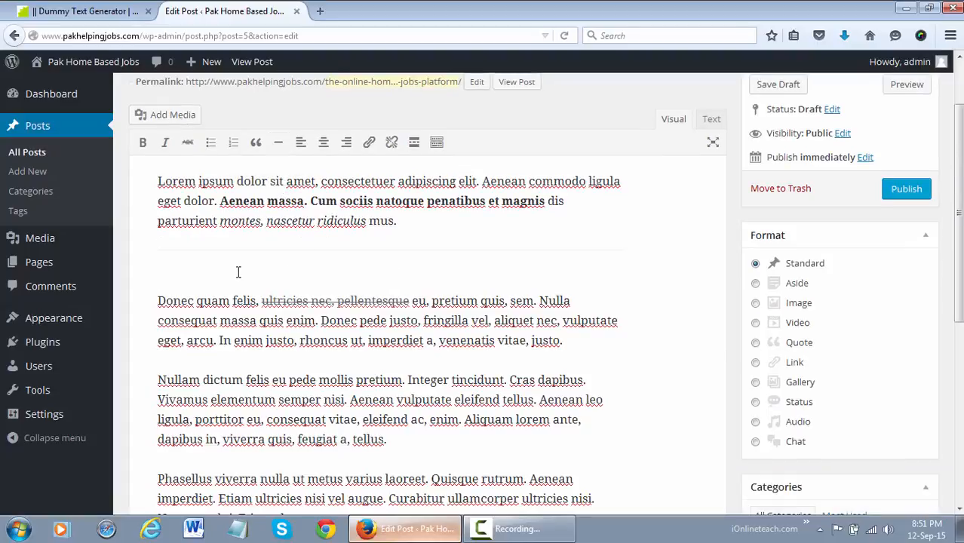
key("Down")
key("BackSpace")
scroll(423, 276, "up", 2)
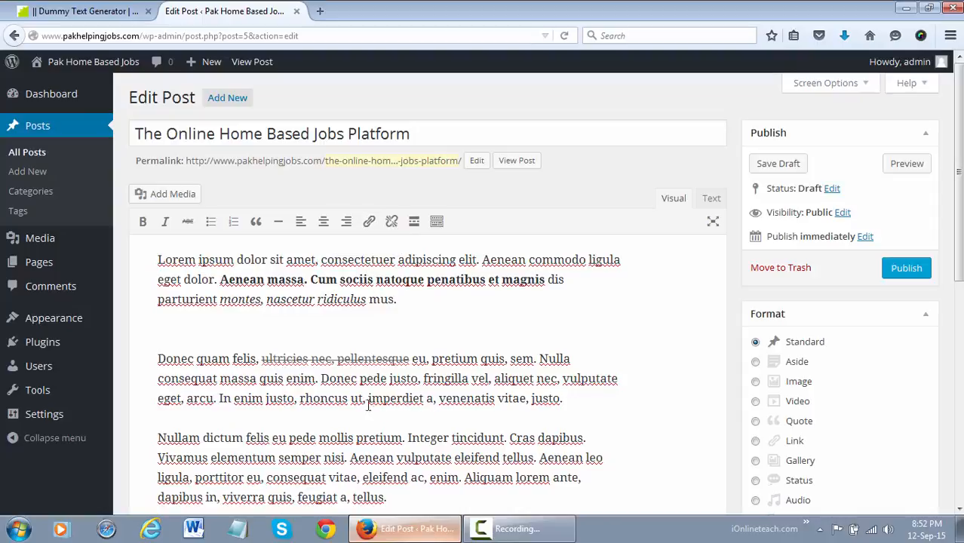
left_click_drag(368, 398, 428, 399)
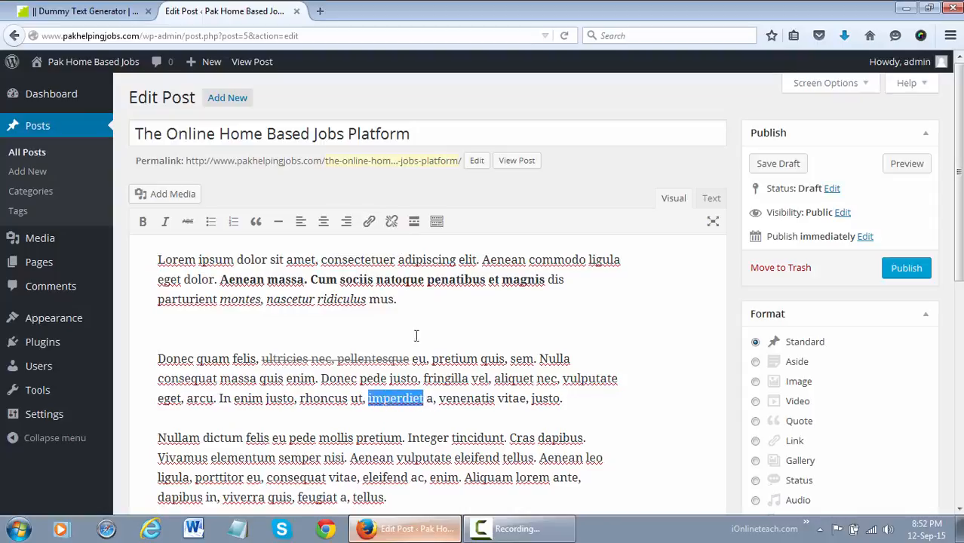
left_click(370, 225)
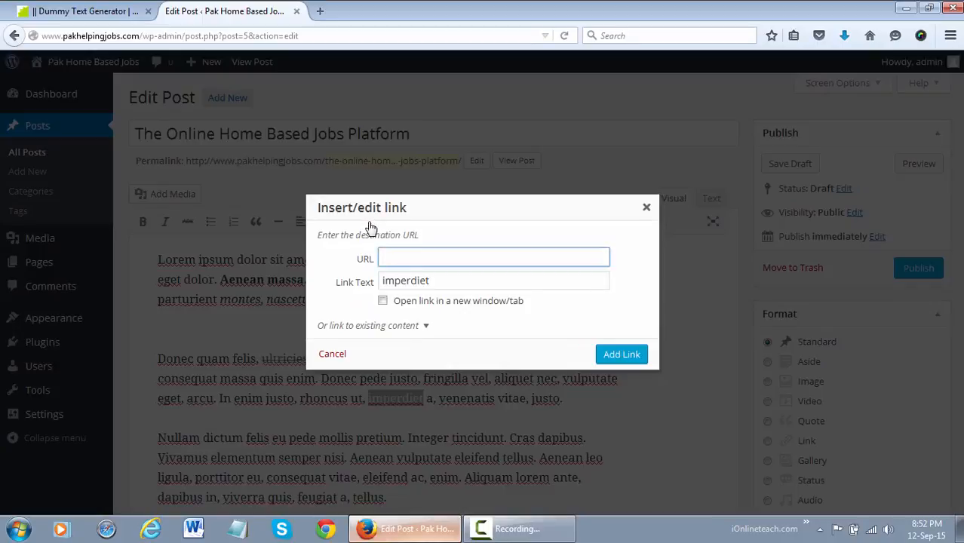
type("www.")
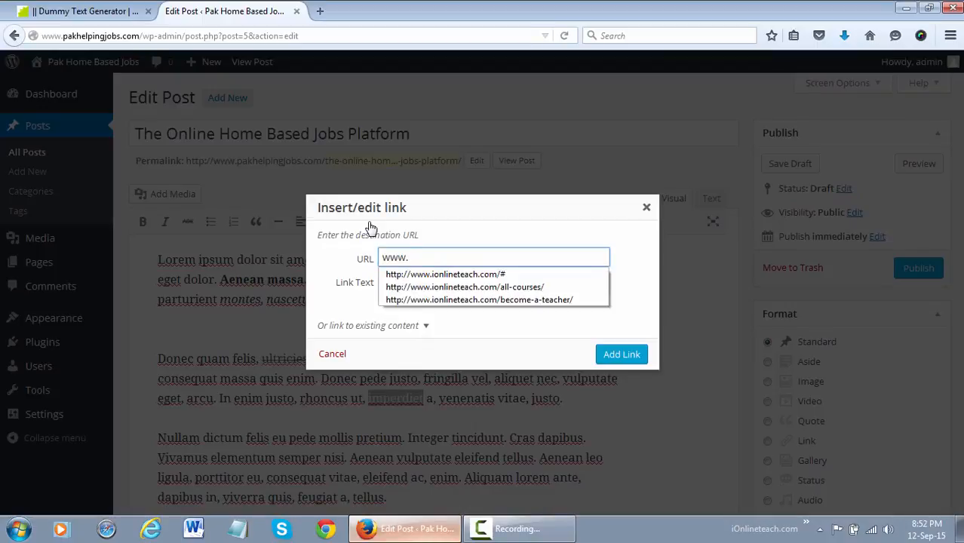
type("g")
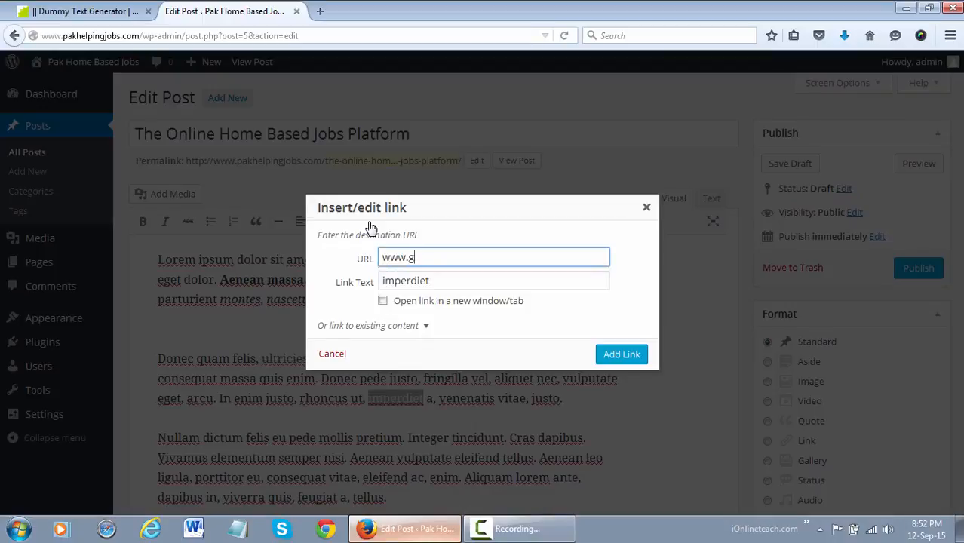
type("oogle.com")
double_click(438, 284)
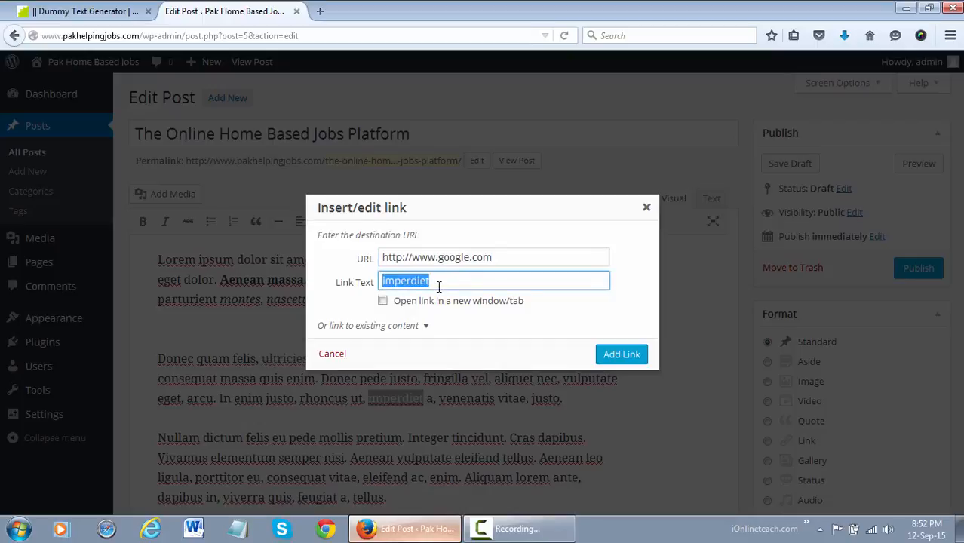
key("BackSpace")
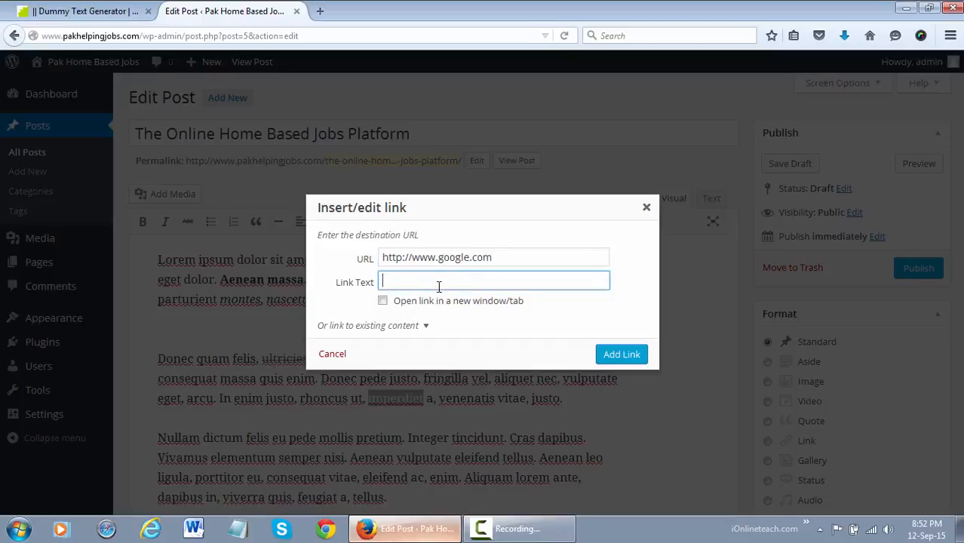
type("Google")
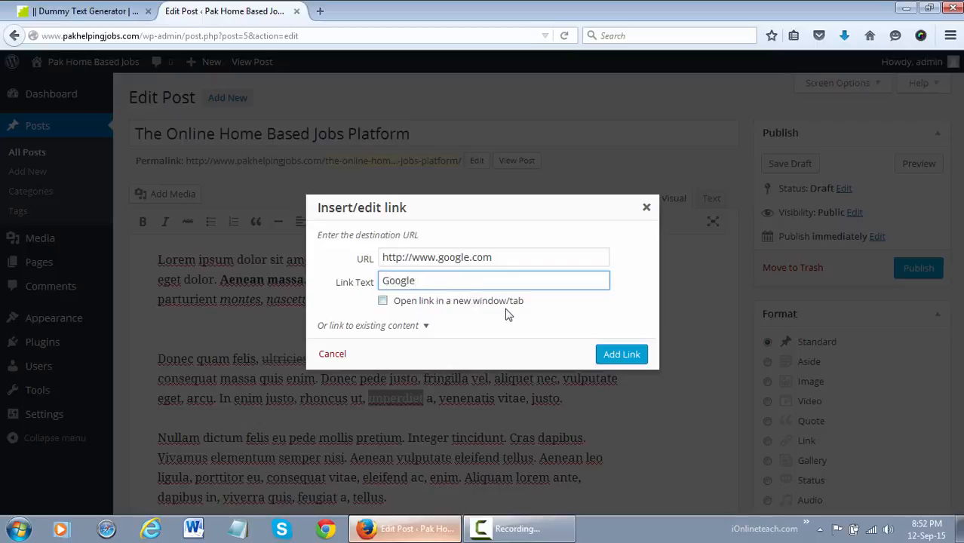
left_click(463, 306)
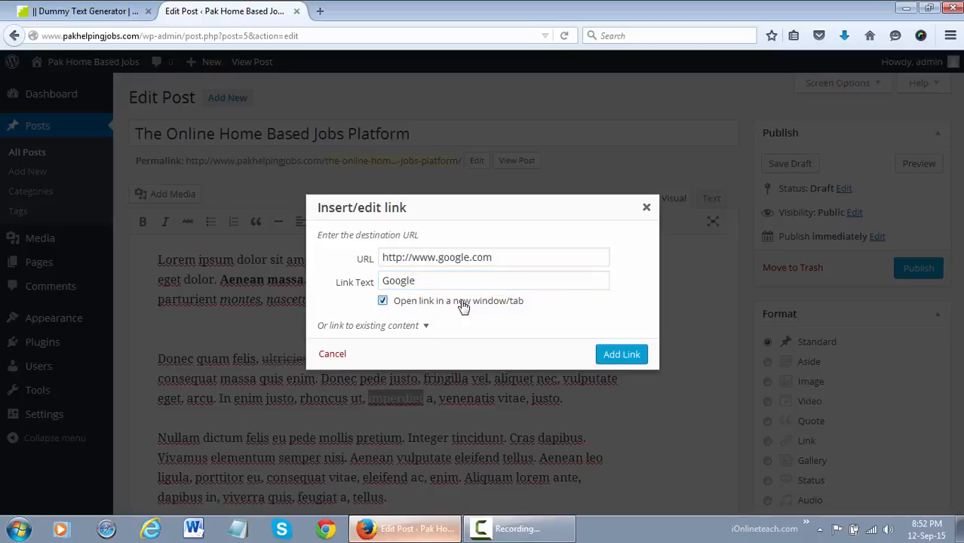
left_click(618, 356)
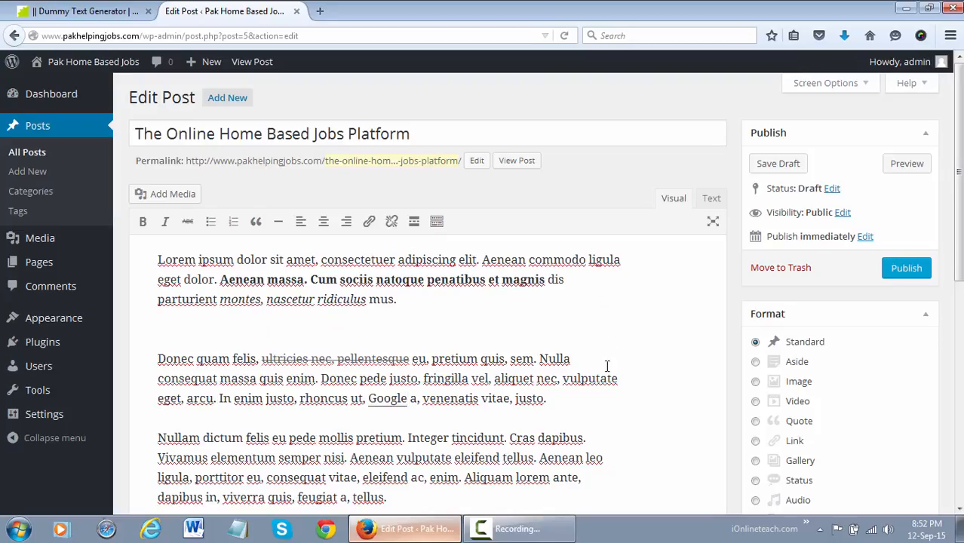
Select the "Google" link in the second paragraph to view its address and the option to remove it, and deselect it.
left_click(390, 400)
scroll(570, 393, "down", 2)
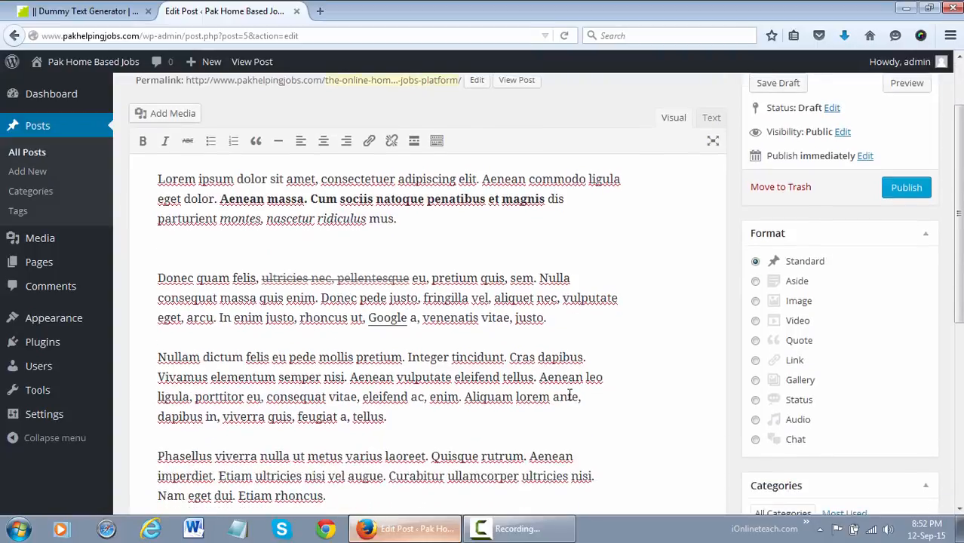
double_click(394, 320)
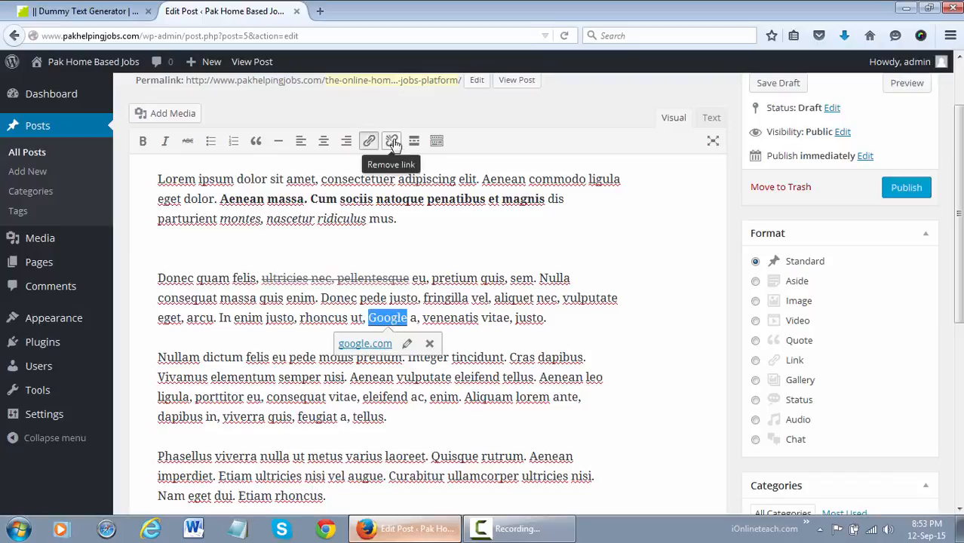
left_click(560, 298)
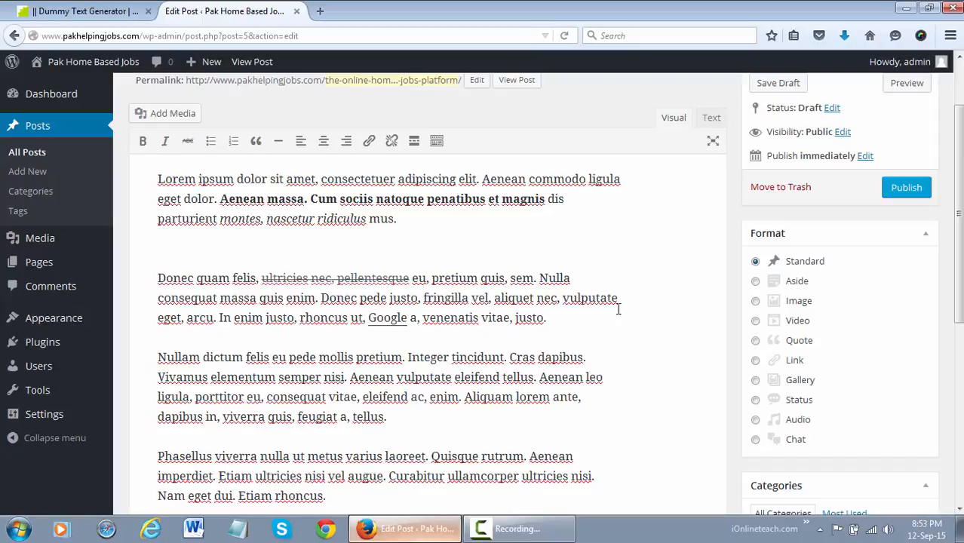
Show the editor's additional row of formatting tools and look through the available paragraph and heading styles.
scroll(619, 310, "up", 2)
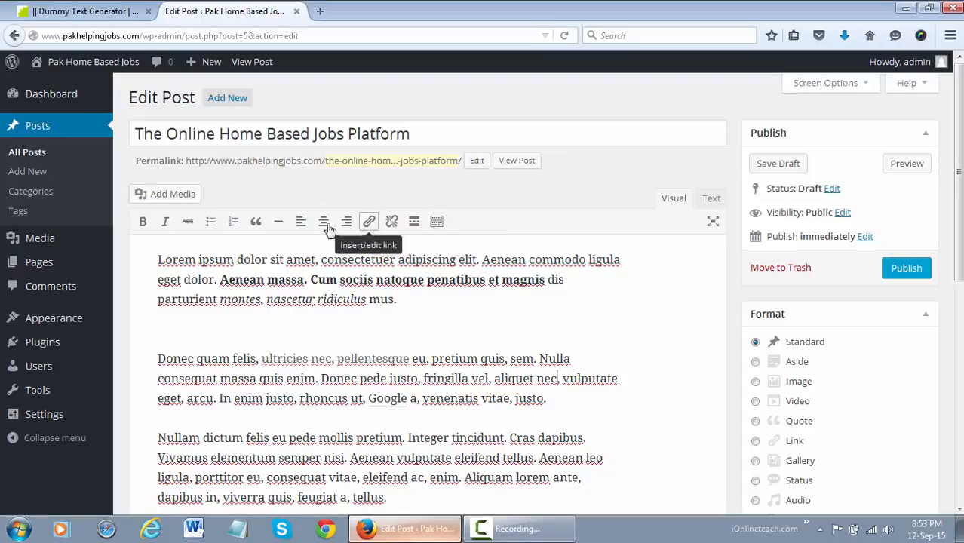
left_click(435, 222)
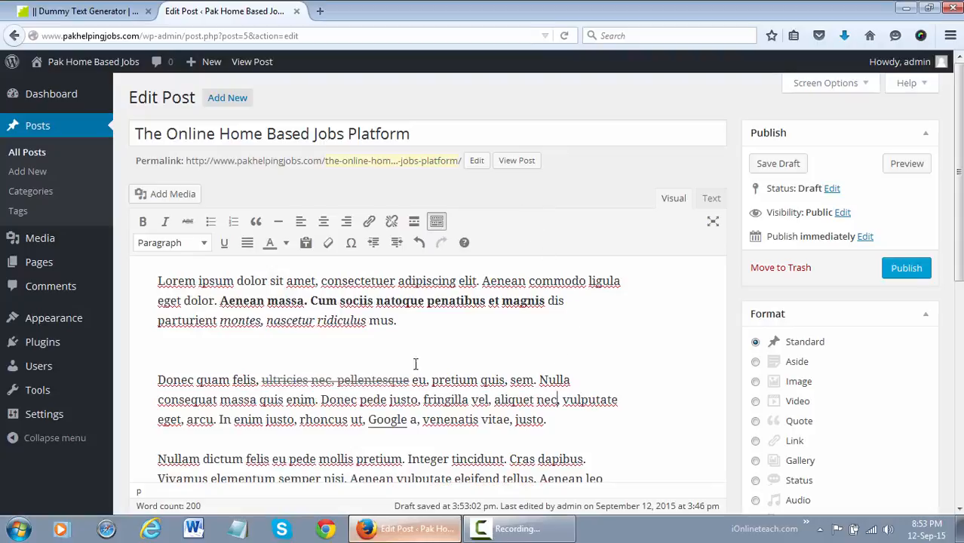
left_click(202, 246)
scroll(203, 444, "down", 4)
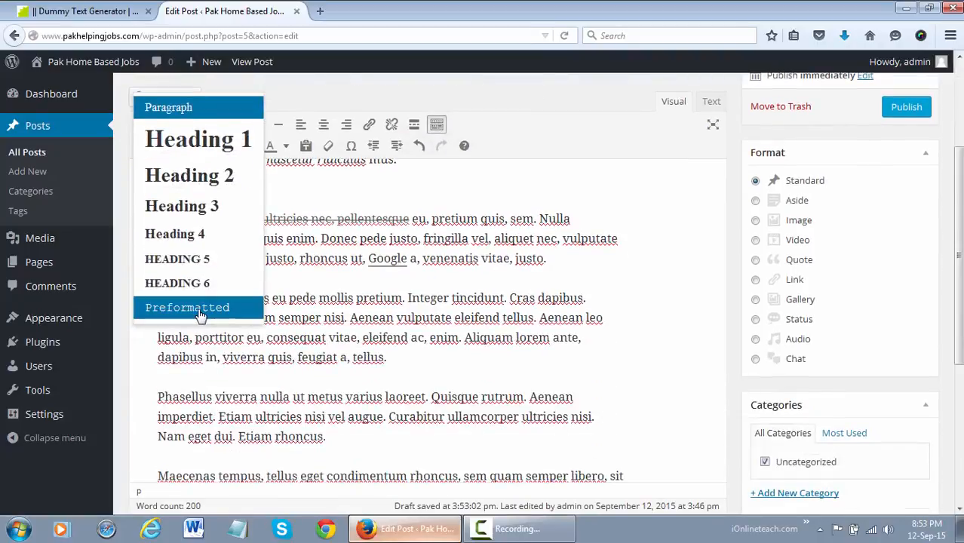
left_click(373, 286)
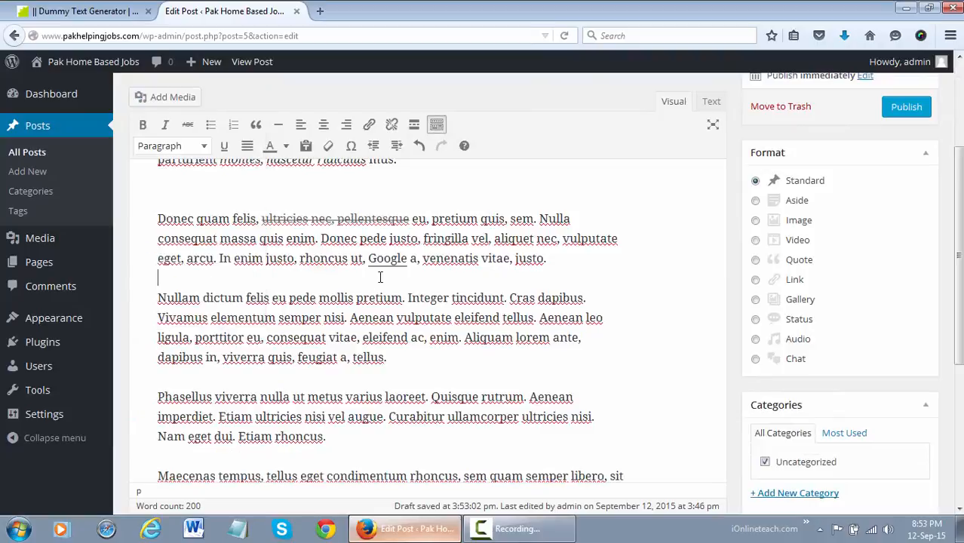
Add the line "Jobs Online from Home" directly above the paragraph beginning "Phasellus viverra".
left_click(170, 373)
scroll(282, 398, "down", 4)
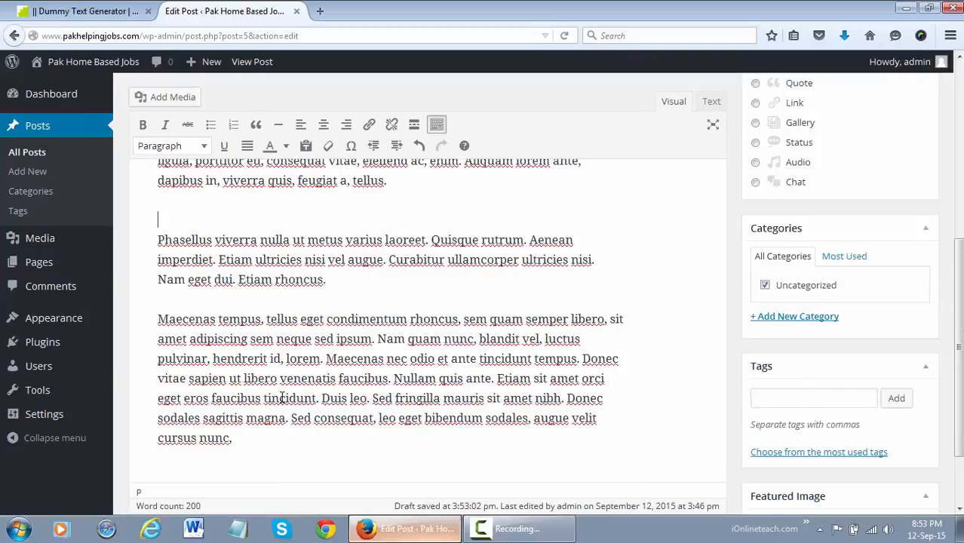
type("Jobs Online")
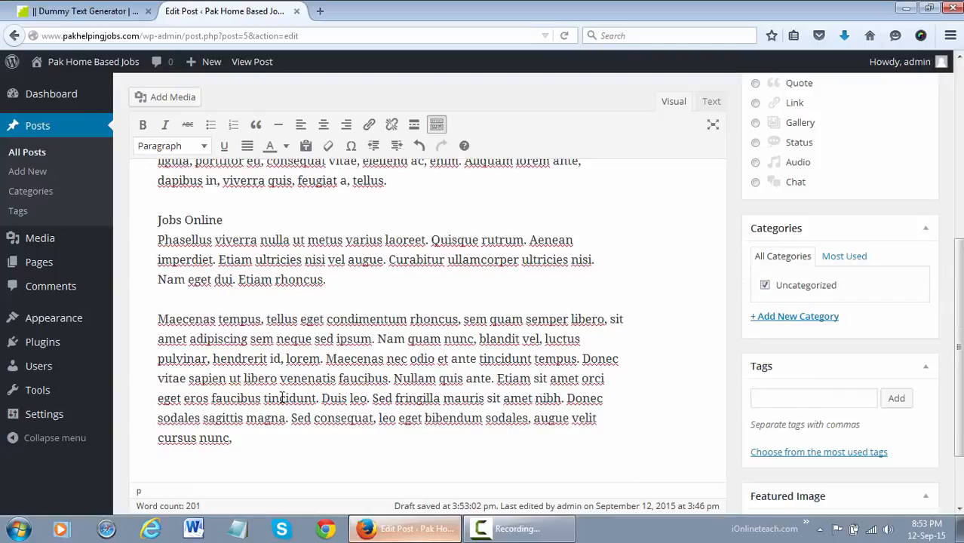
type(" from Home")
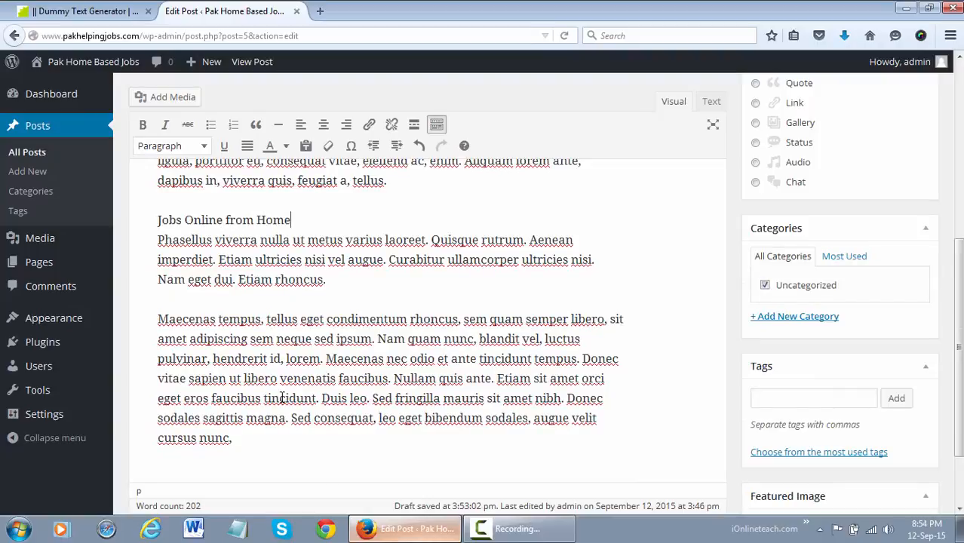
Try formatting the "Jobs Online from Home" line as Heading 1, and undo that change.
scroll(442, 299, "up", 4)
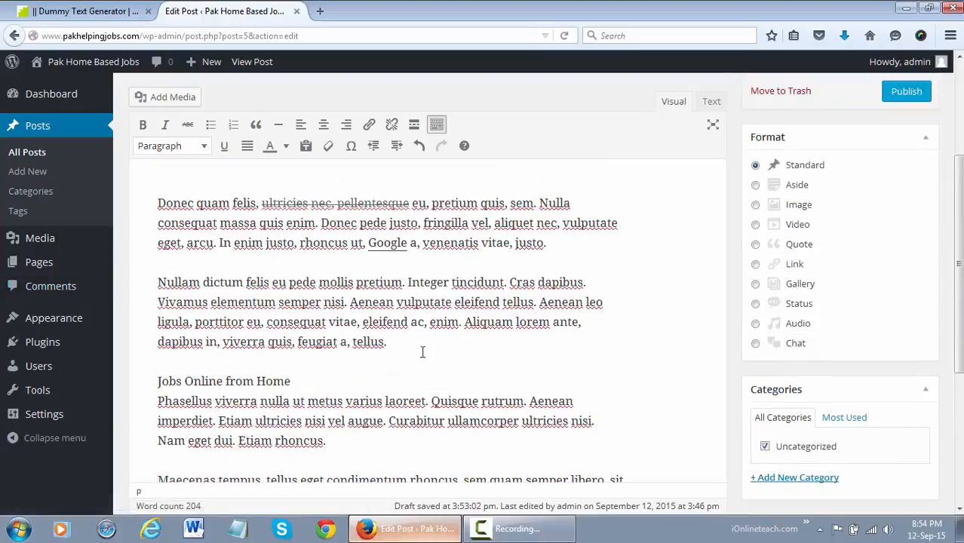
triple_click(227, 381)
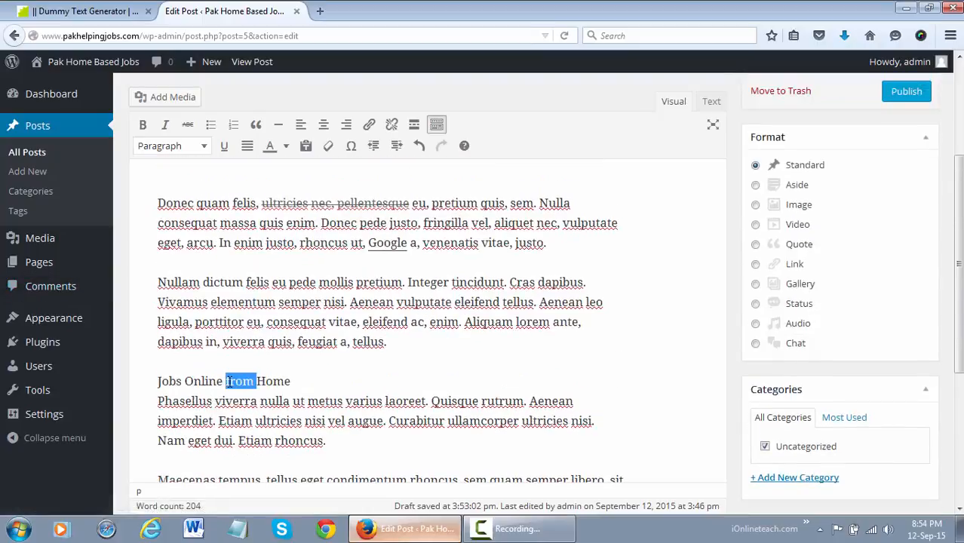
left_click(204, 147)
left_click(214, 202)
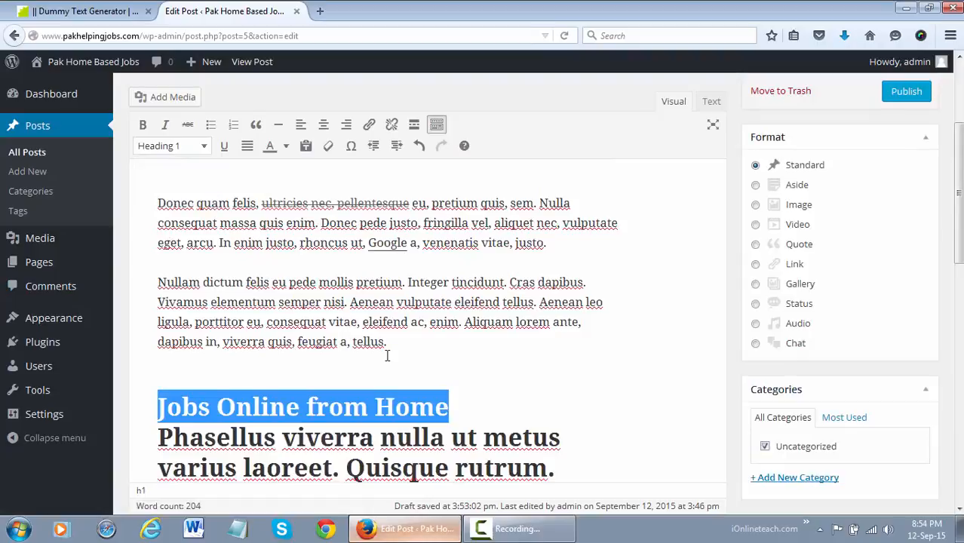
left_click(456, 396)
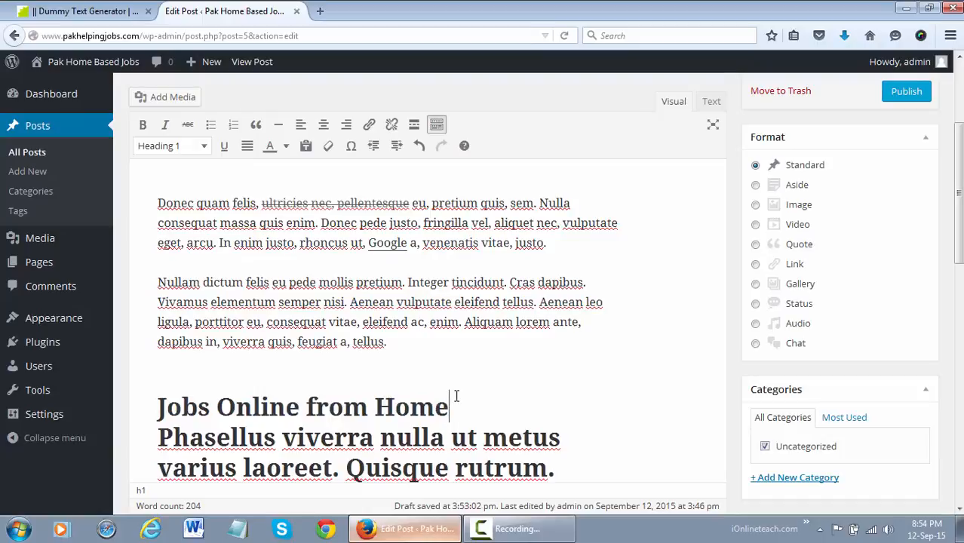
key("ctrl+z")
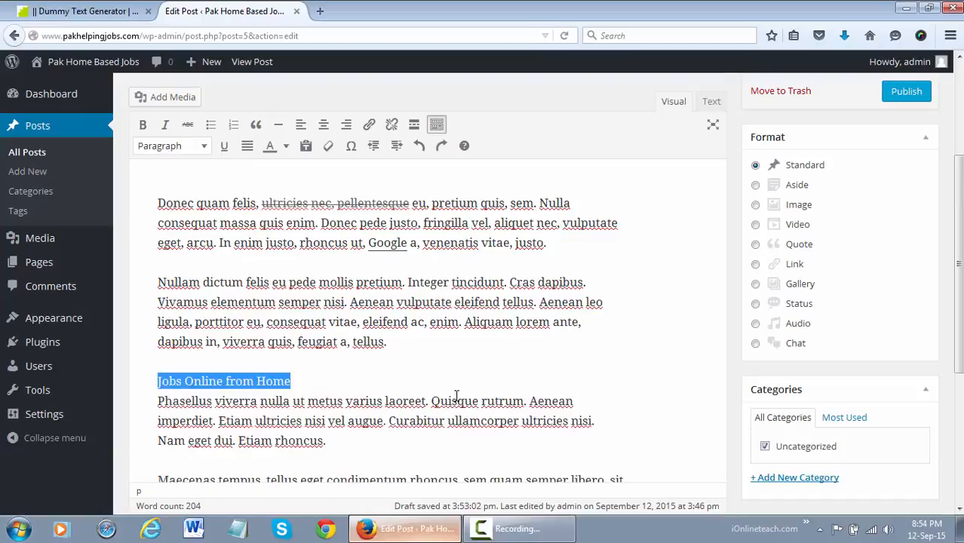
Separate "Jobs Online from Home" from the text below as its own paragraph and format it as Heading 1.
left_click(344, 386)
key("Return")
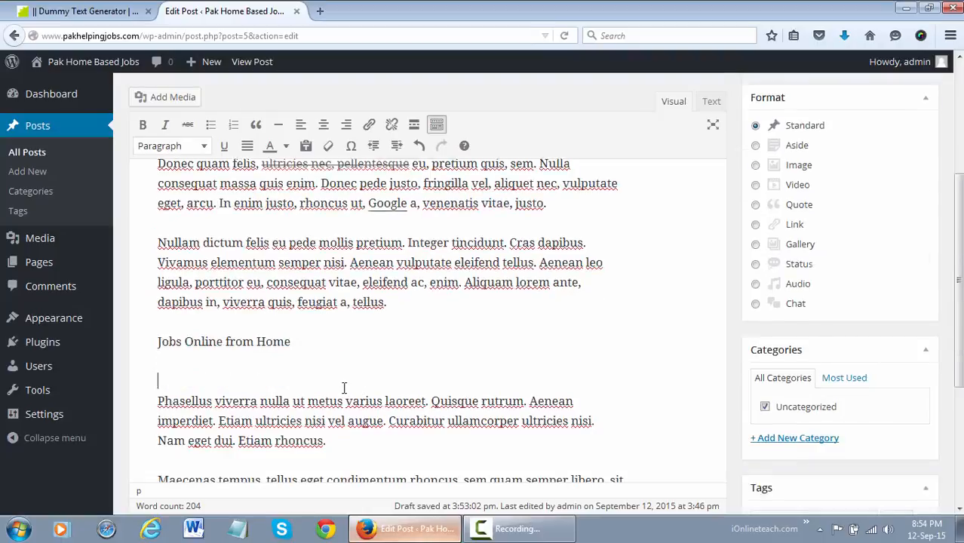
scroll(344, 385, "down", 3)
scroll(341, 382, "up", 3)
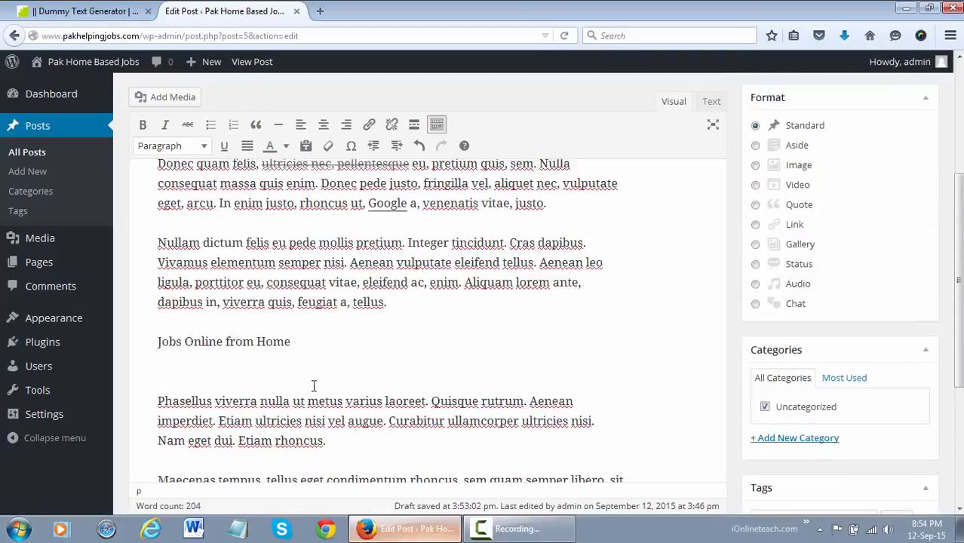
triple_click(227, 341)
left_click(200, 147)
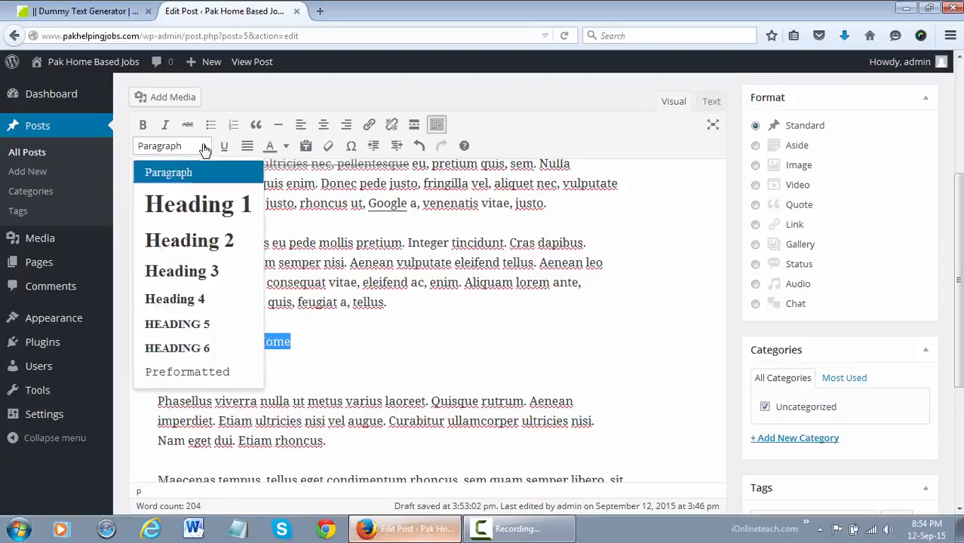
left_click(217, 208)
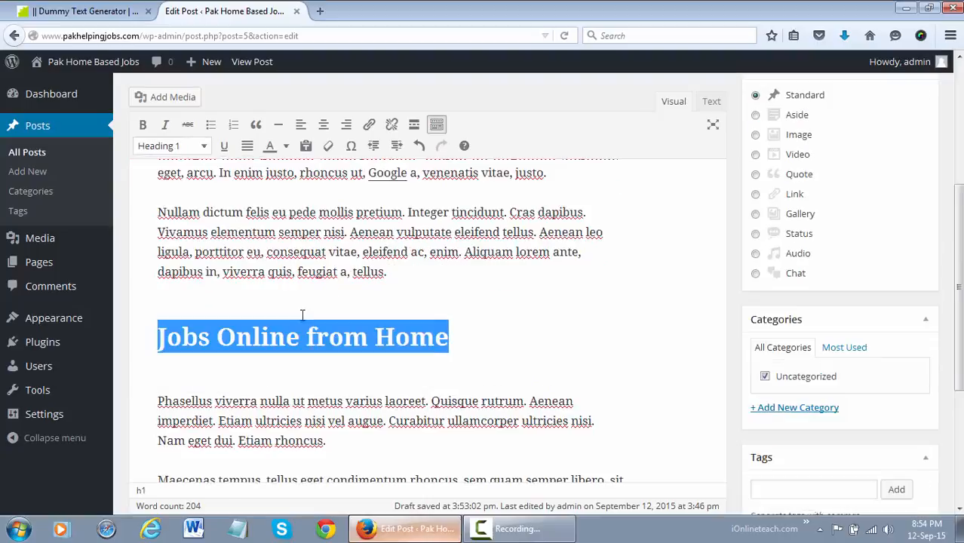
left_click(516, 339)
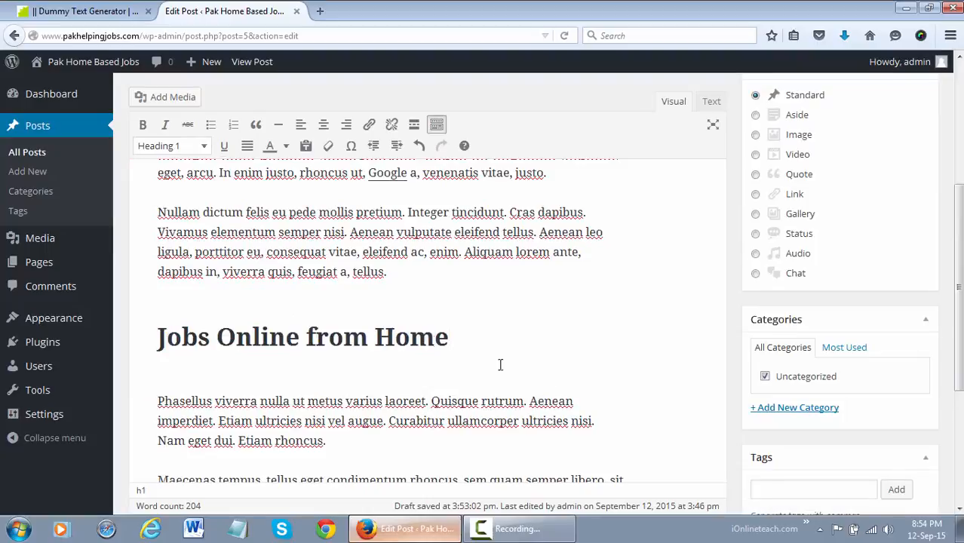
Change the "Jobs Online from Home" heading to Heading 3.
triple_click(299, 328)
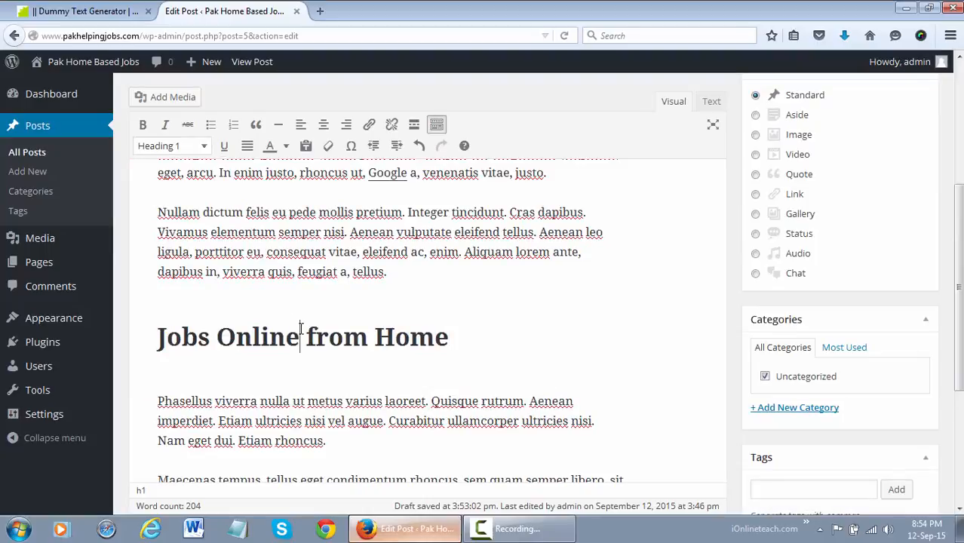
left_click(205, 147)
left_click(235, 271)
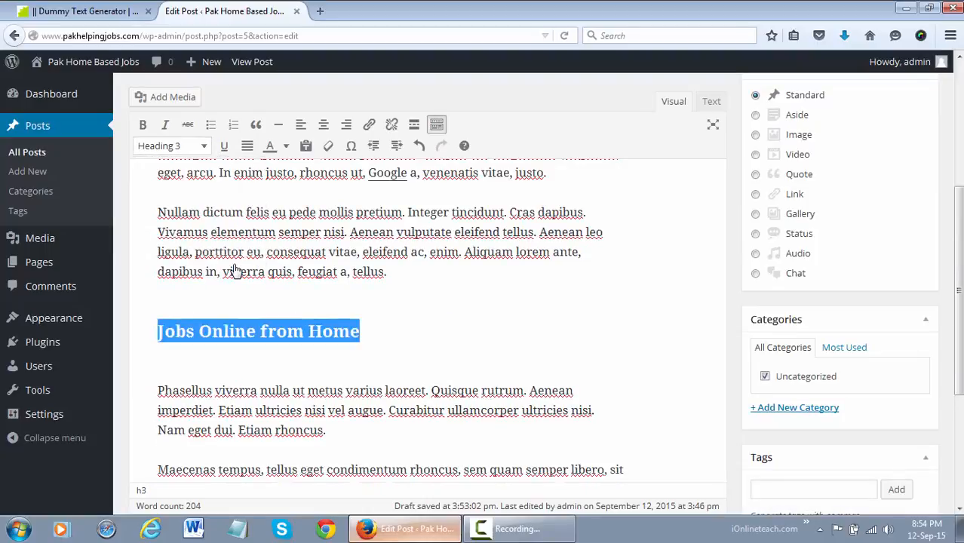
left_click(206, 149)
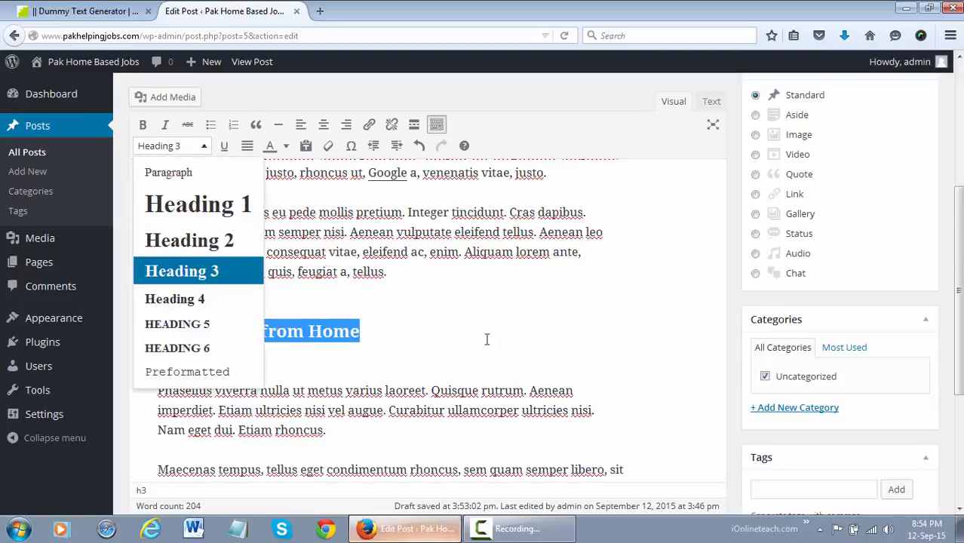
left_click(518, 343)
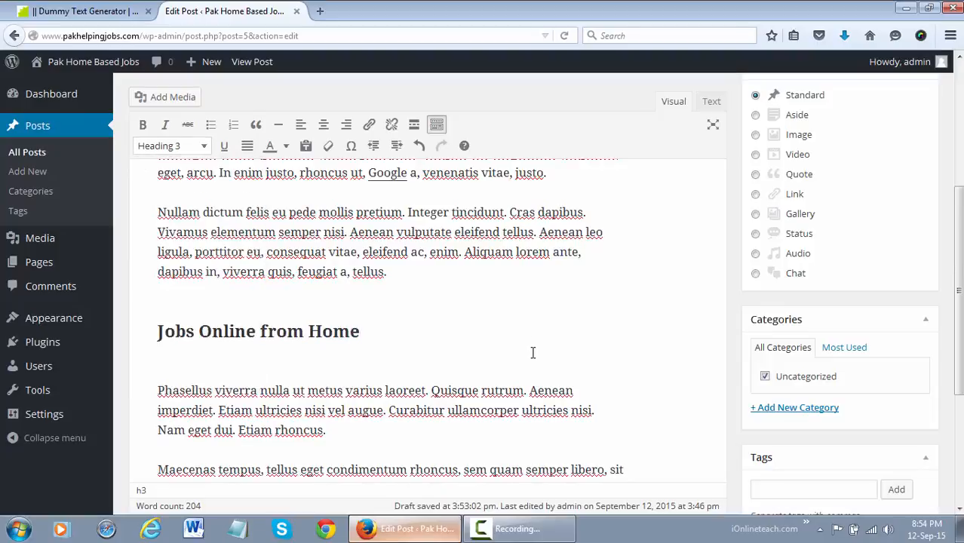
Underline "Cras dapibus" in the paragraph beginning "Nullam dictum".
scroll(529, 355, "up", 3)
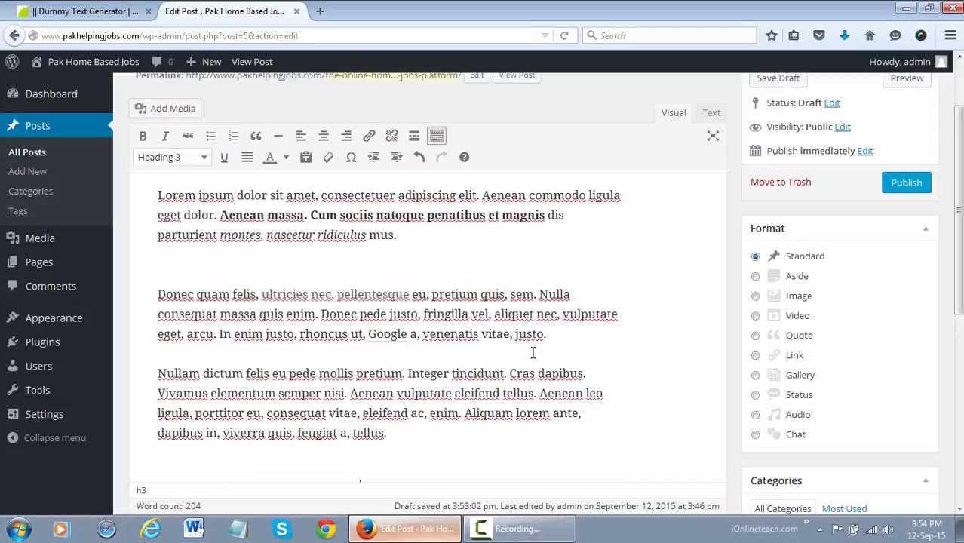
scroll(533, 353, "up", 2)
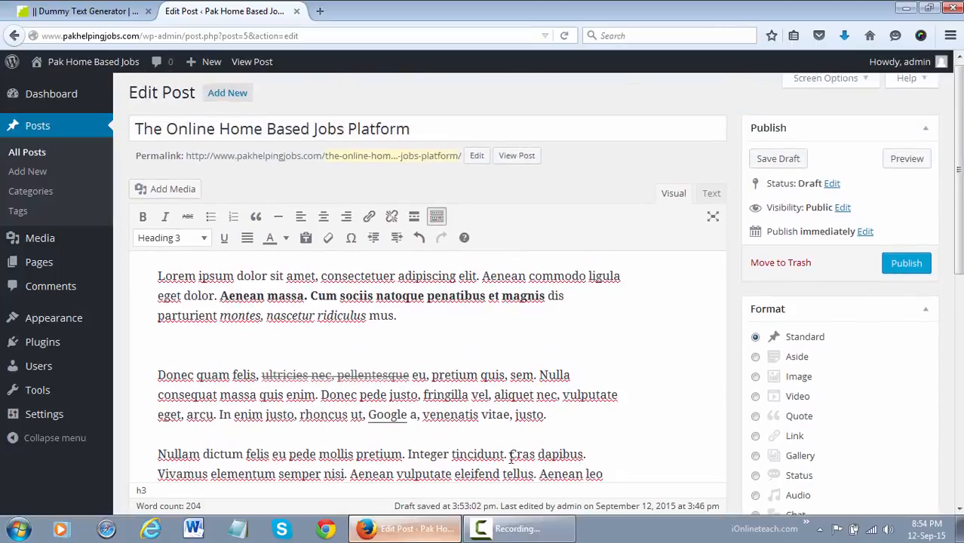
left_click_drag(508, 455, 585, 454)
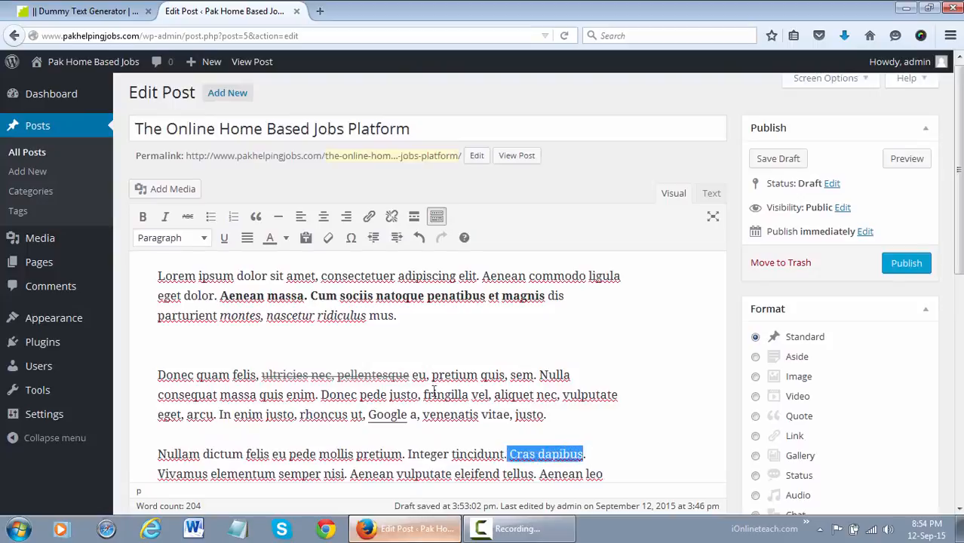
left_click(229, 239)
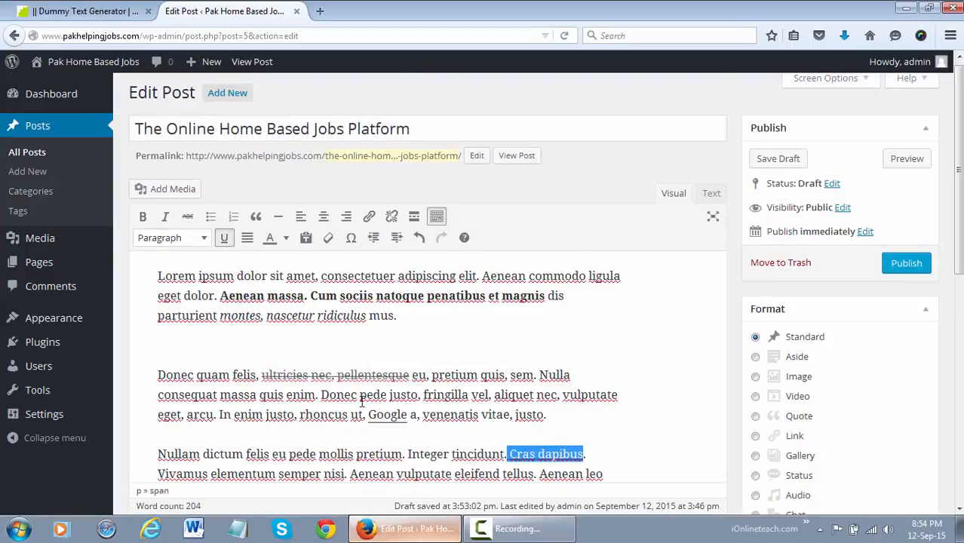
left_click(369, 457)
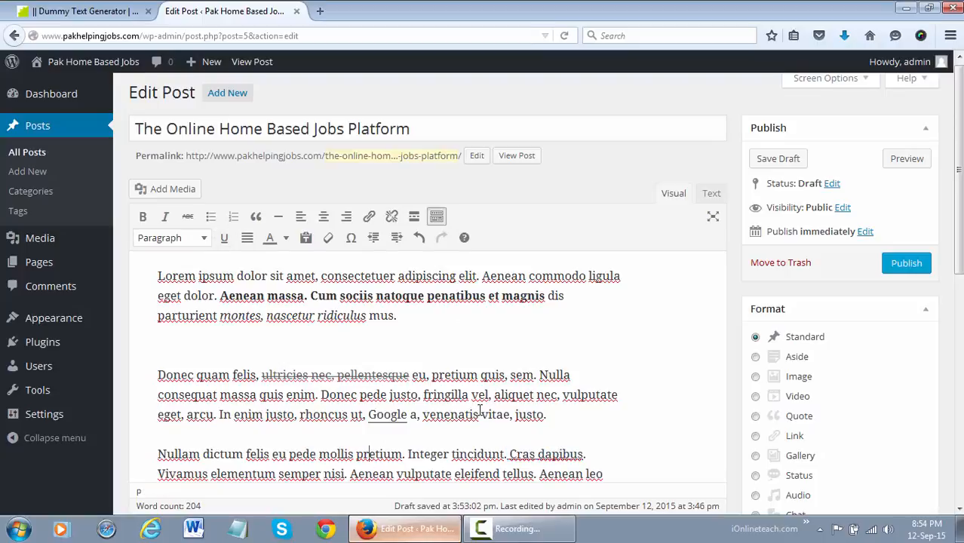
Justify the entire text of the post.
left_click(472, 350)
key("ctrl+a")
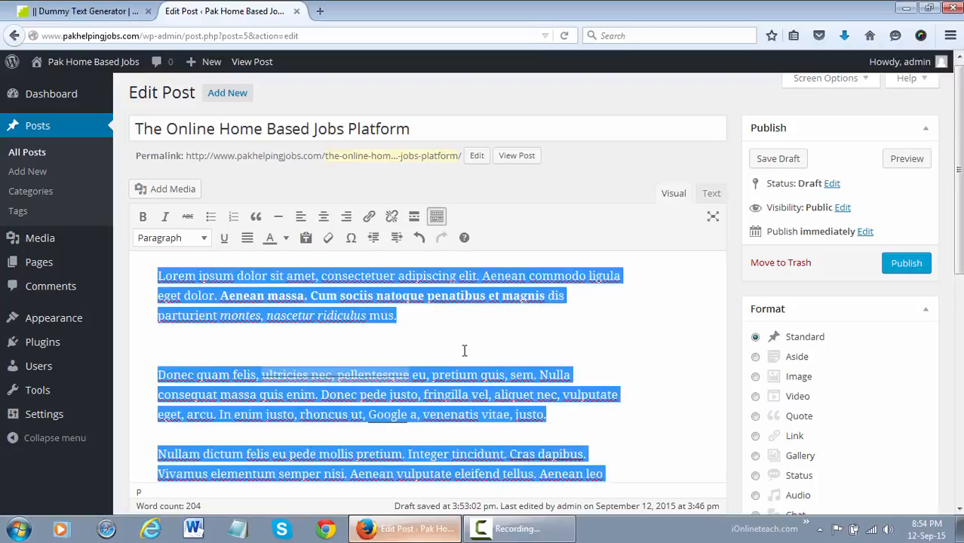
left_click(246, 239)
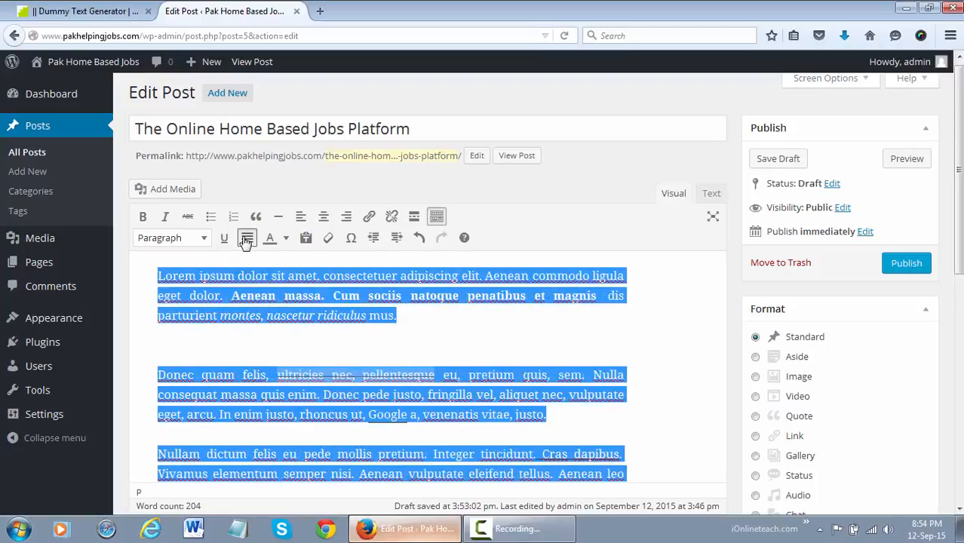
left_click(617, 276)
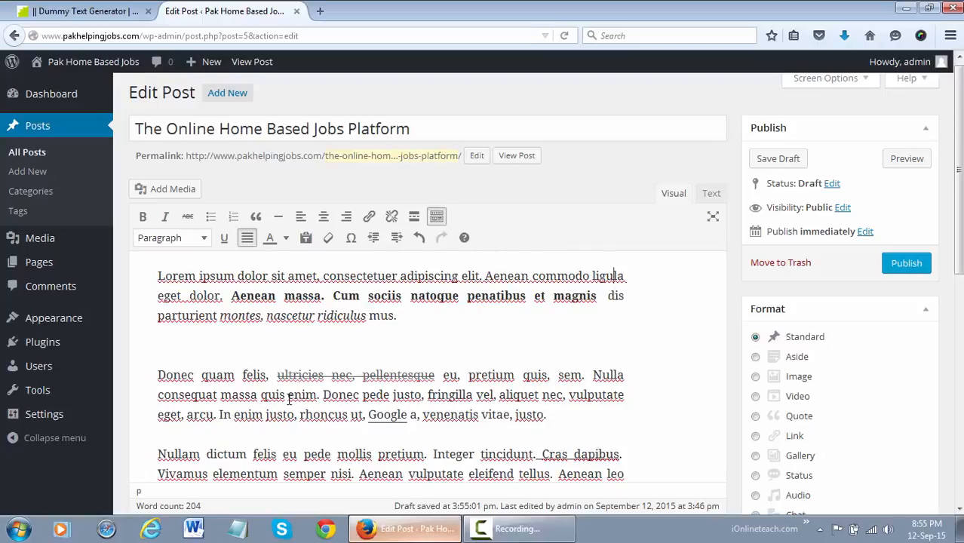
Set the text color of "enim. Donec" in the second paragraph to red.
left_click_drag(287, 397, 360, 403)
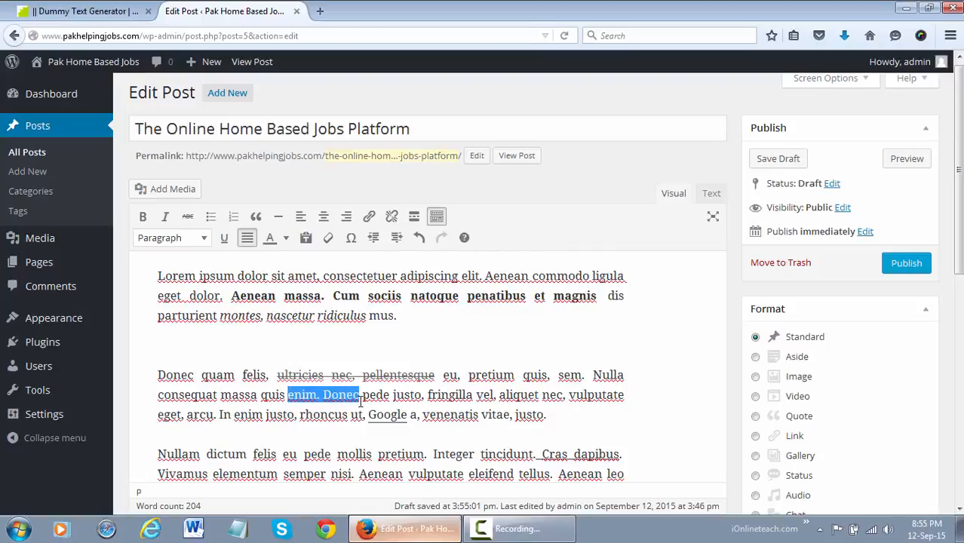
left_click(287, 239)
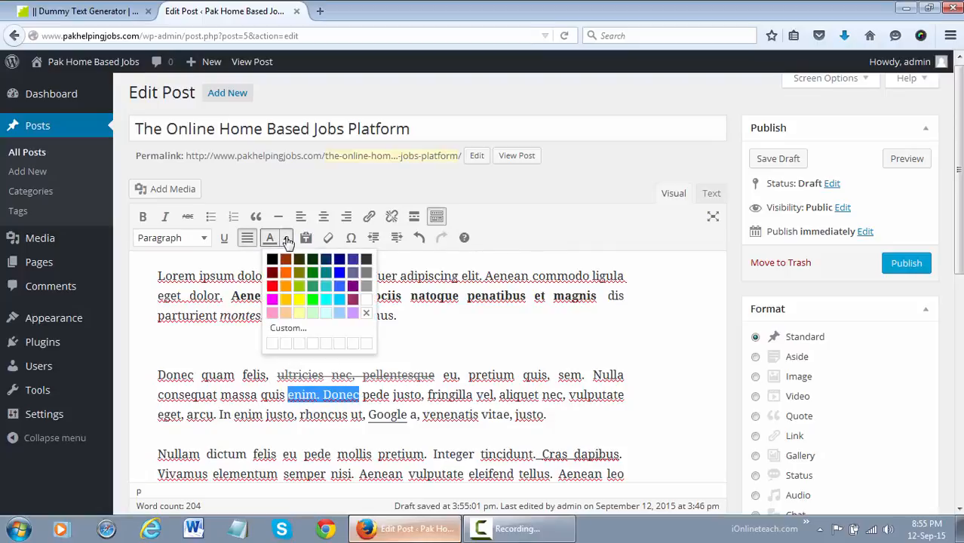
left_click(273, 286)
left_click(361, 360)
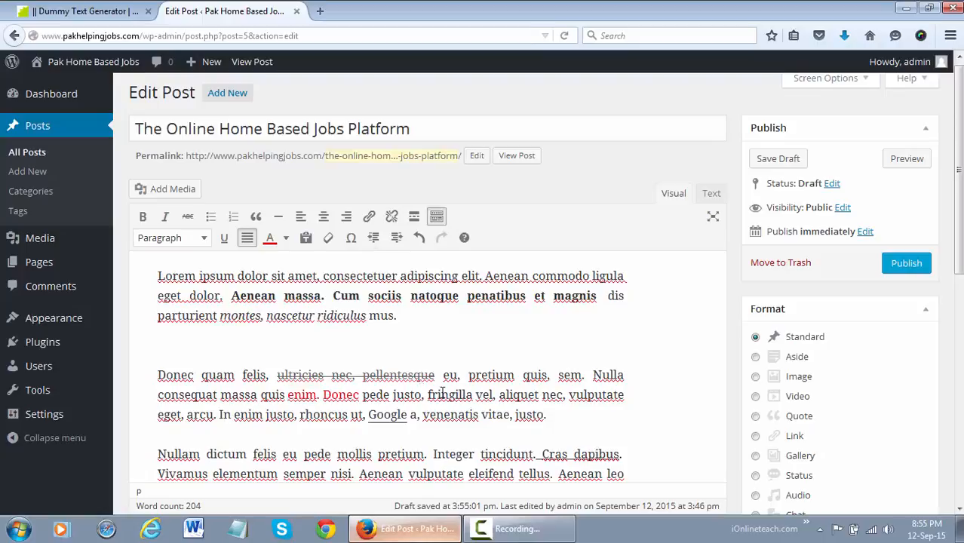
Clear the formatting from the bold words "sociis natoque penatibus e" in the first paragraph.
left_click(307, 239)
left_click(542, 297)
left_click_drag(501, 296, 362, 297)
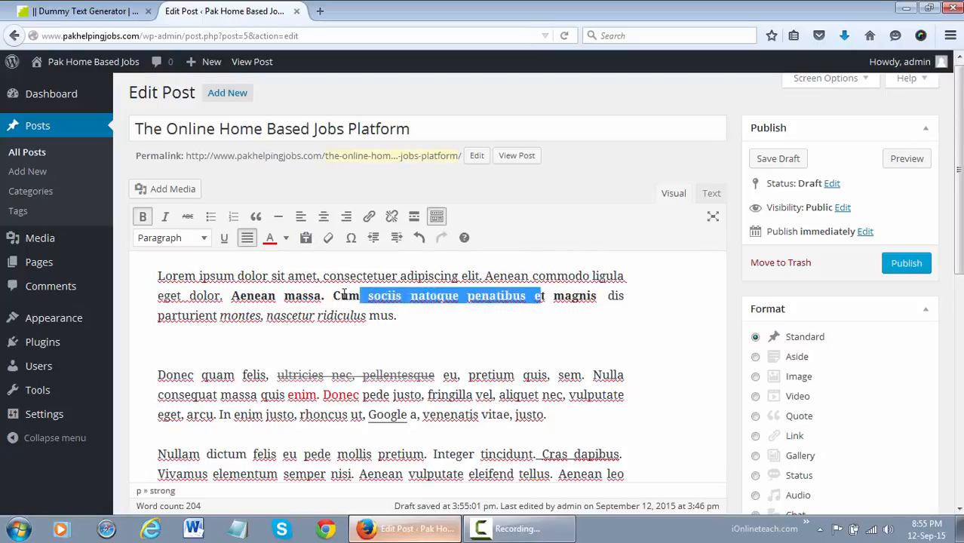
left_click(330, 240)
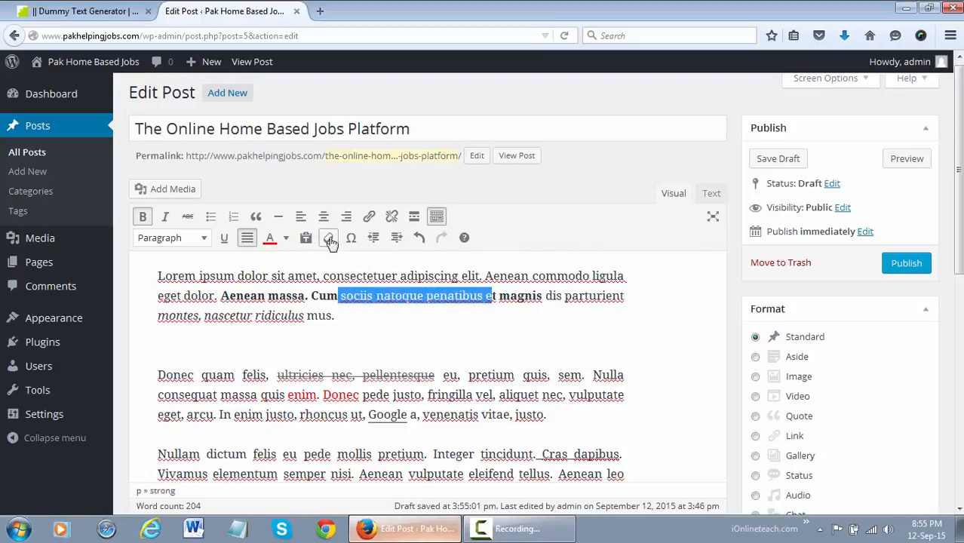
left_click(396, 349)
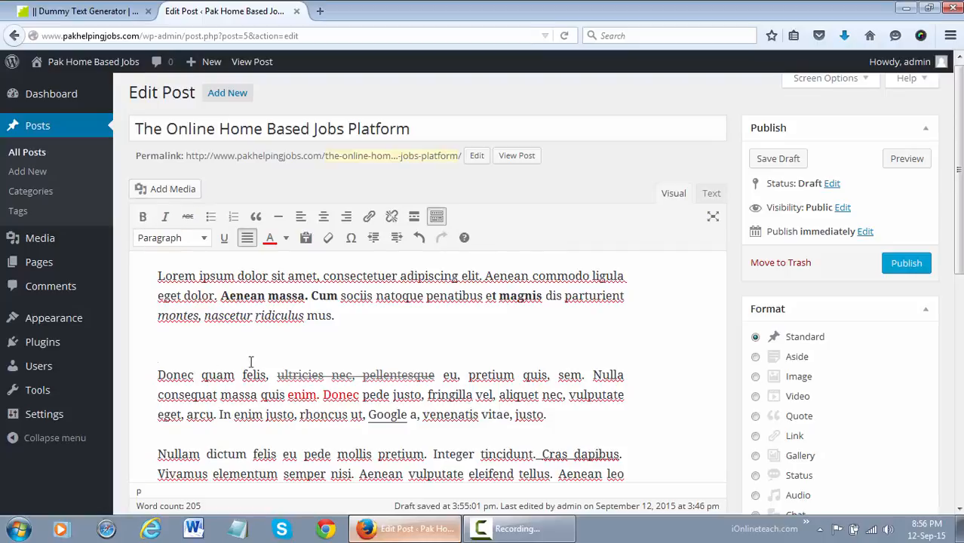
Add media to the post by uploading the file "images" from the Desktop.
scroll(288, 361, "down", 2)
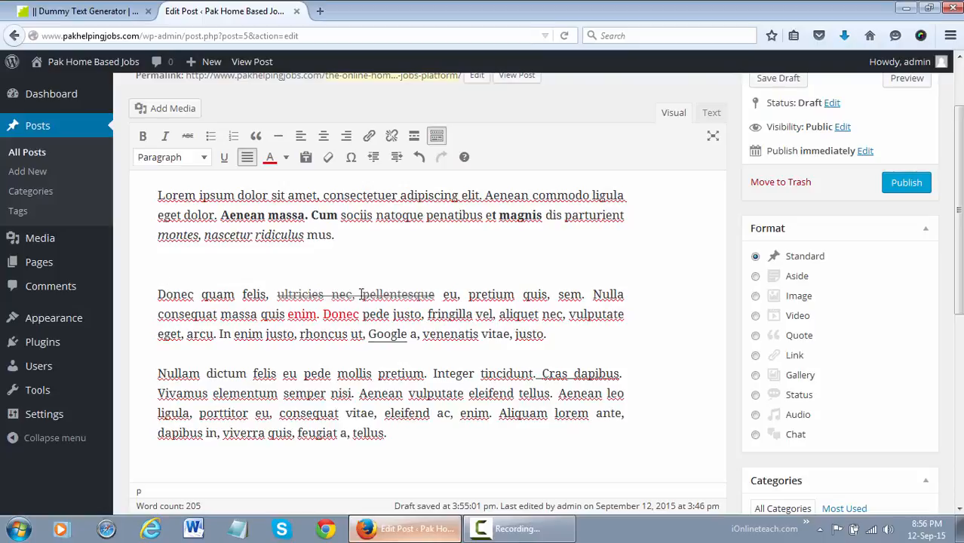
scroll(360, 294, "up", 2)
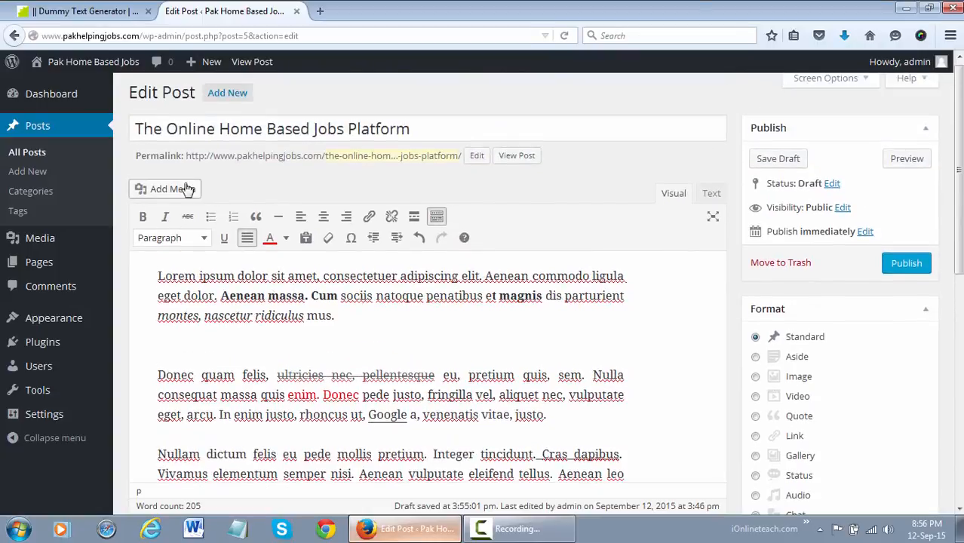
left_click(188, 189)
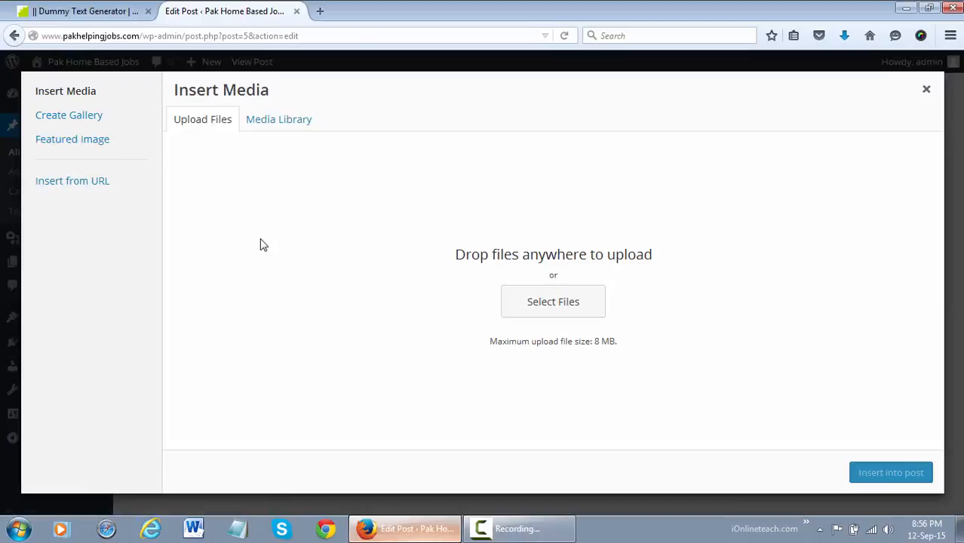
left_click(590, 300)
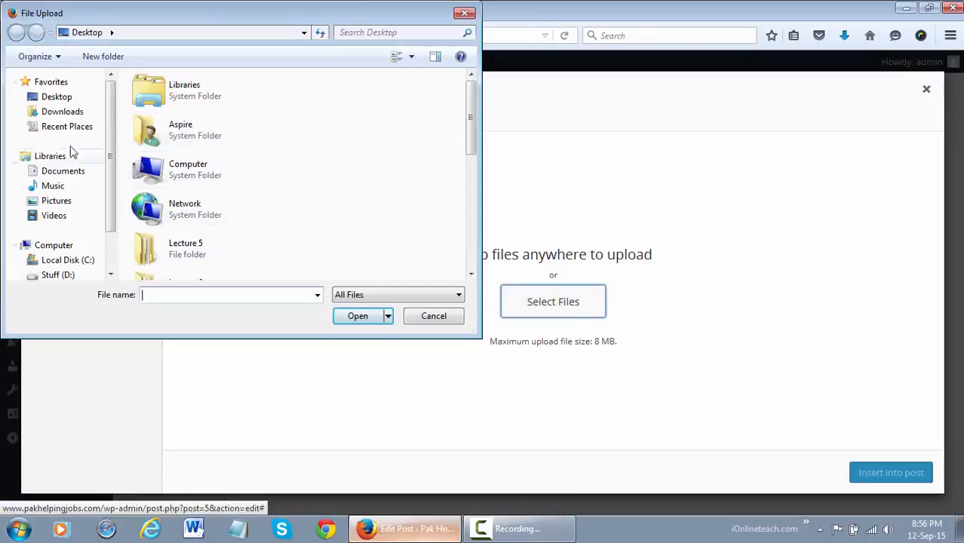
left_click(66, 104)
left_click_drag(472, 143, 466, 254)
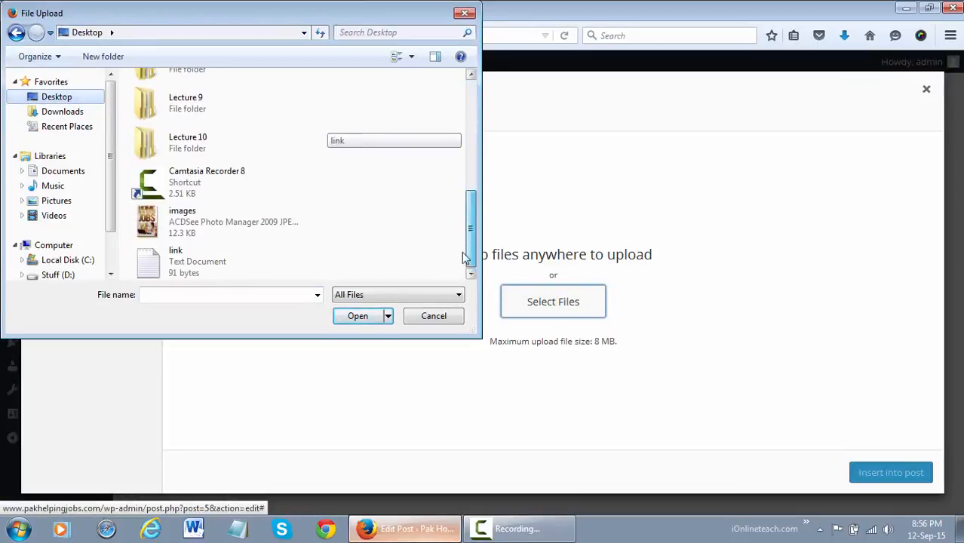
double_click(241, 229)
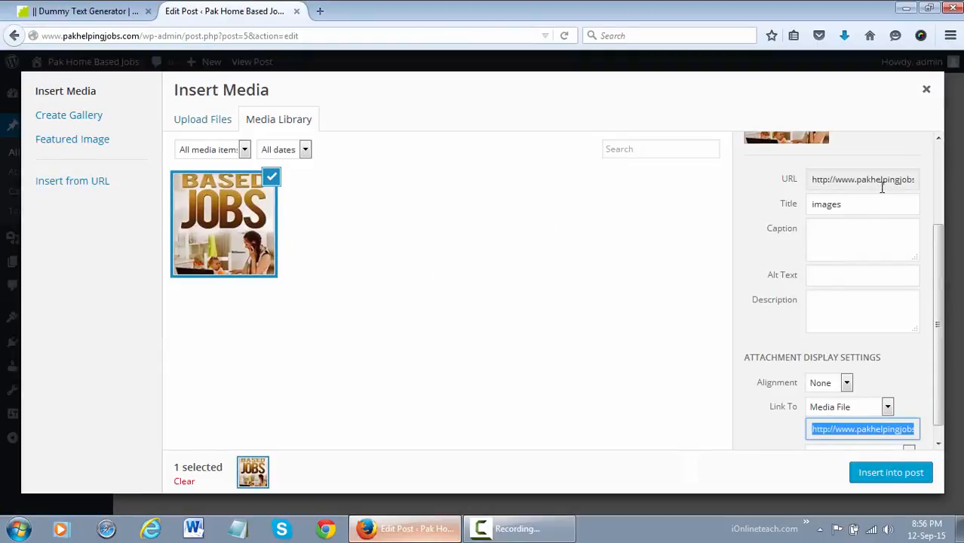
Change the uploaded image's title to "Home Based Jobs".
left_click(859, 180)
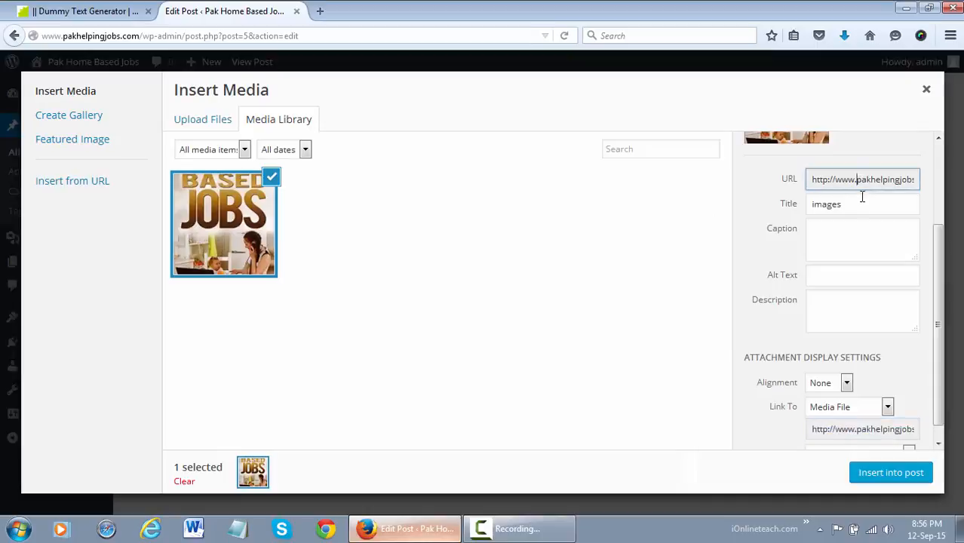
double_click(862, 203)
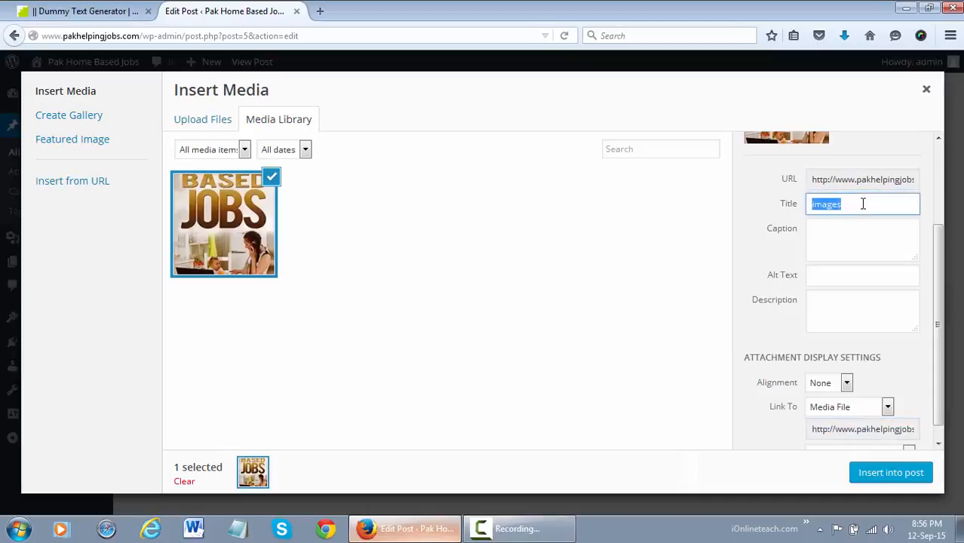
key("BackSpace")
type("Home Based Jobs")
Enter the image caption "This is about an Online Jobs".
left_click(849, 250)
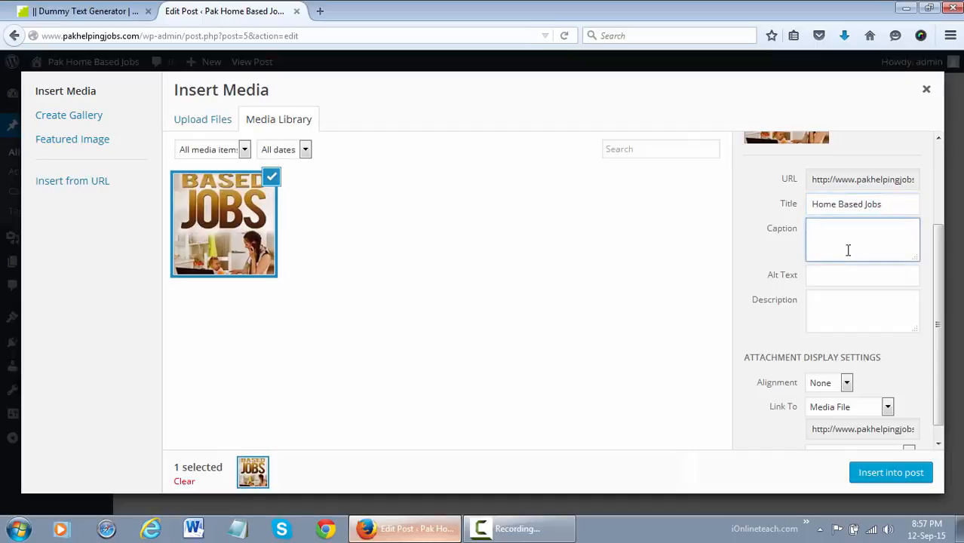
type("This is ")
type("ab")
type("out Th")
key("BackSpace")
key("BackSpace")
type("an Onlin")
key("BackSpace")
type("ne Jobs")
Copy the image's title "Home Based Jobs" into its alt text.
left_click(883, 278)
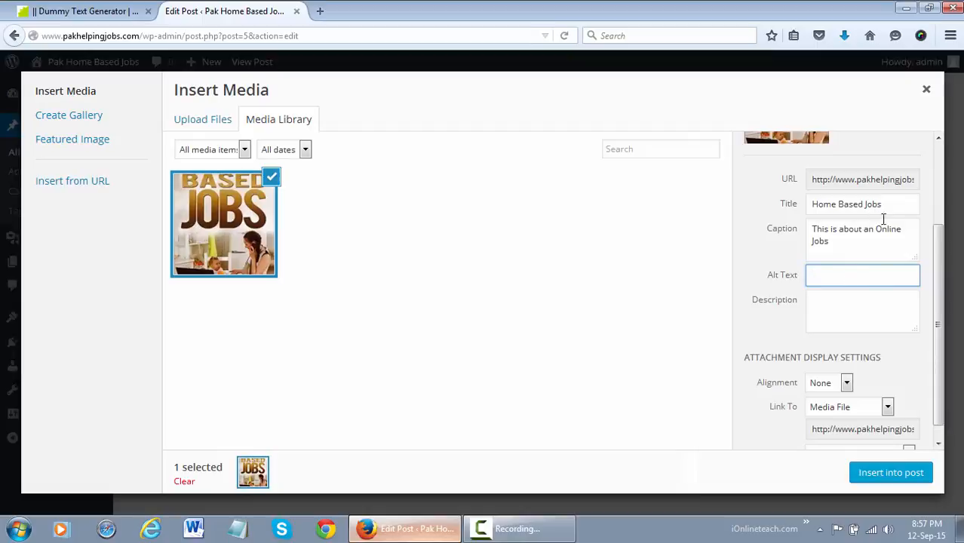
left_click(861, 204)
key("ctrl+a")
key("ctrl+c")
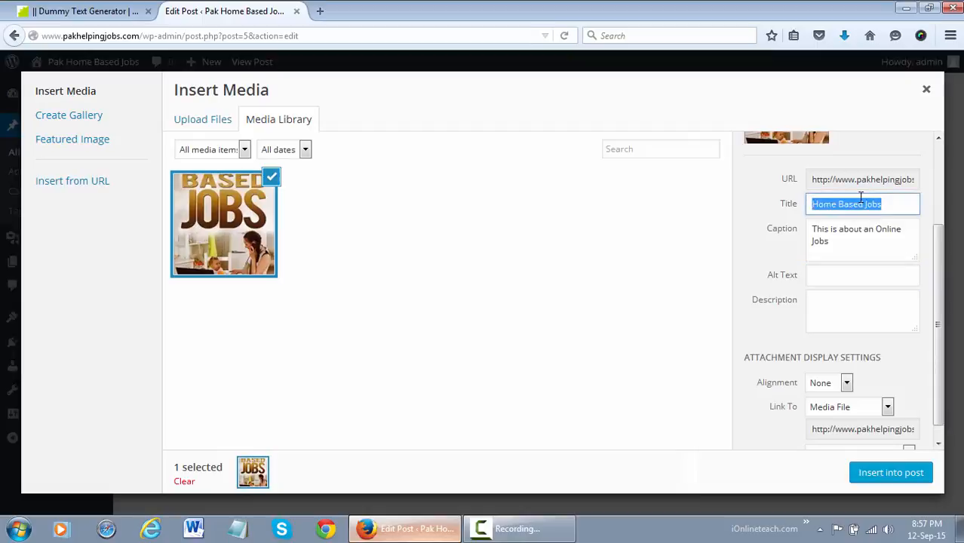
left_click(857, 272)
key("ctrl+v")
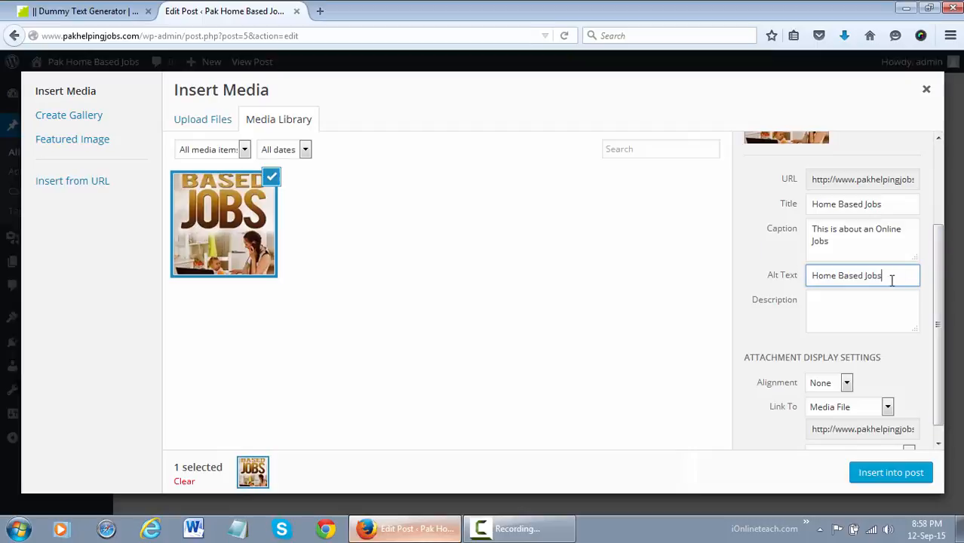
left_click_drag(889, 279, 805, 278)
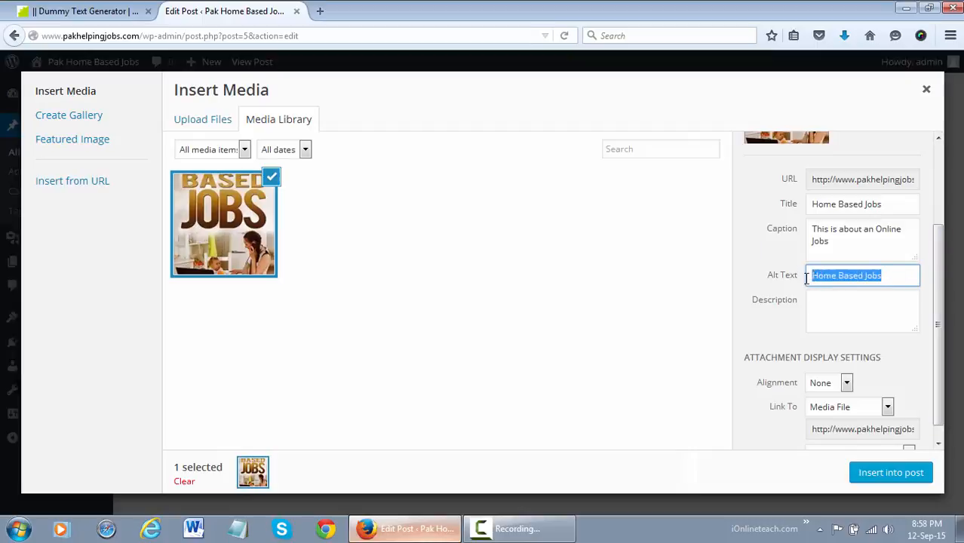
left_click(890, 280)
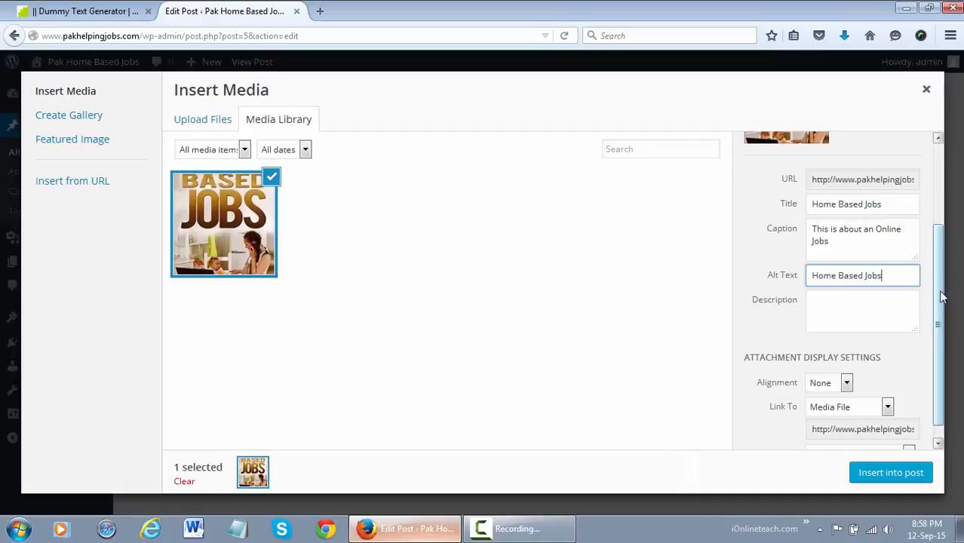
Set the image's alignment to Center and keep its link target as Media File.
left_click(889, 301)
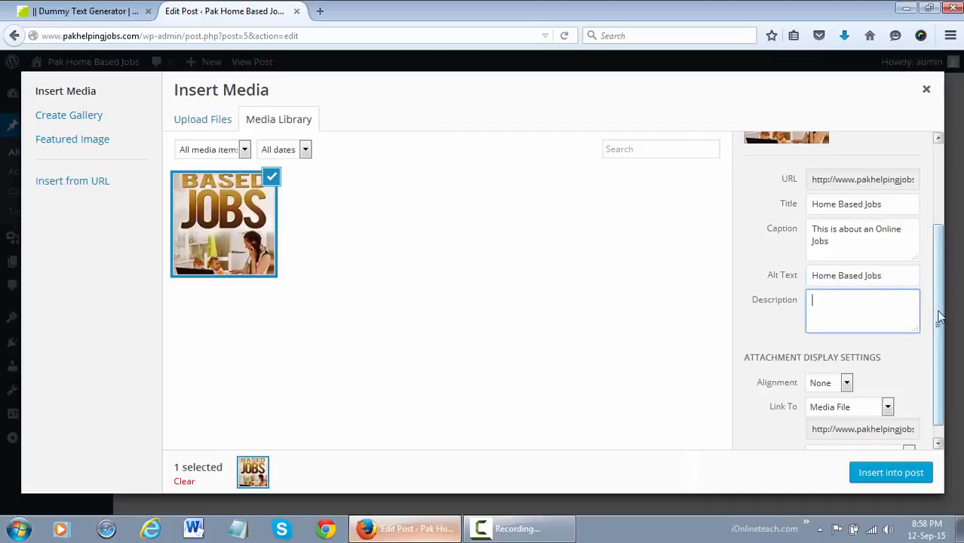
scroll(939, 355, "down", 1)
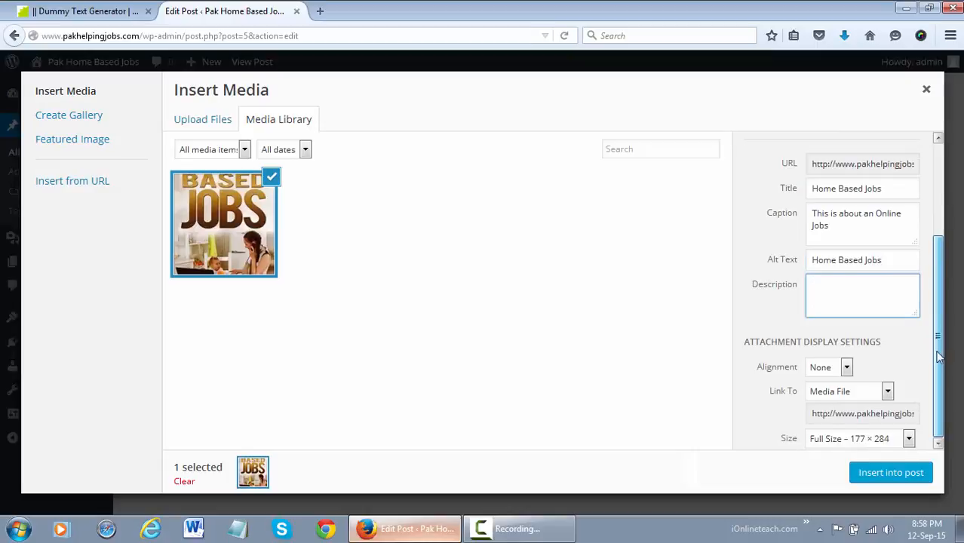
left_click(847, 369)
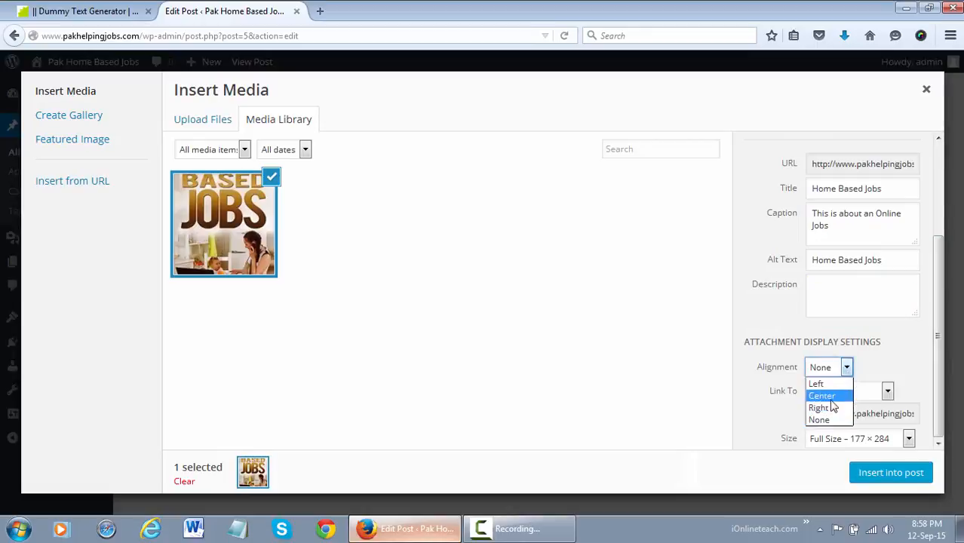
left_click(822, 396)
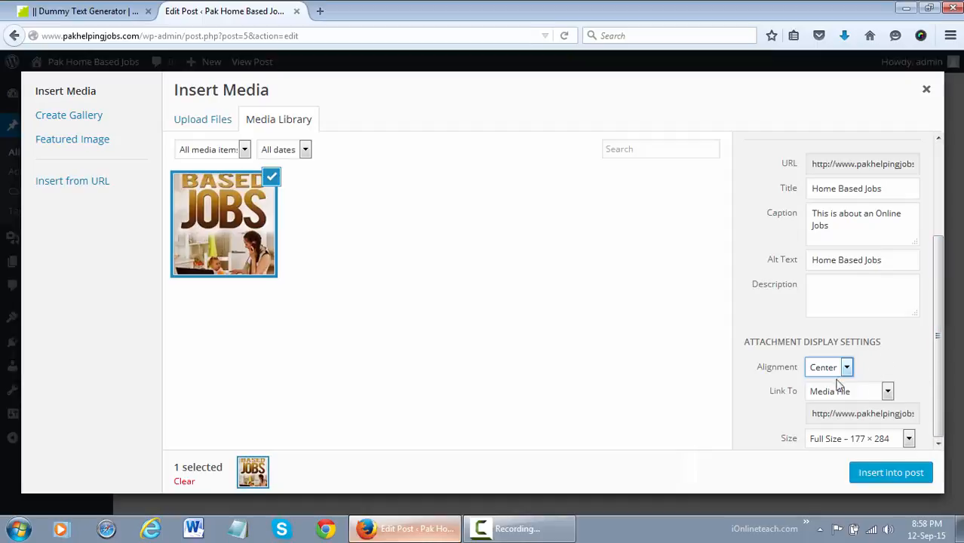
left_click(889, 393)
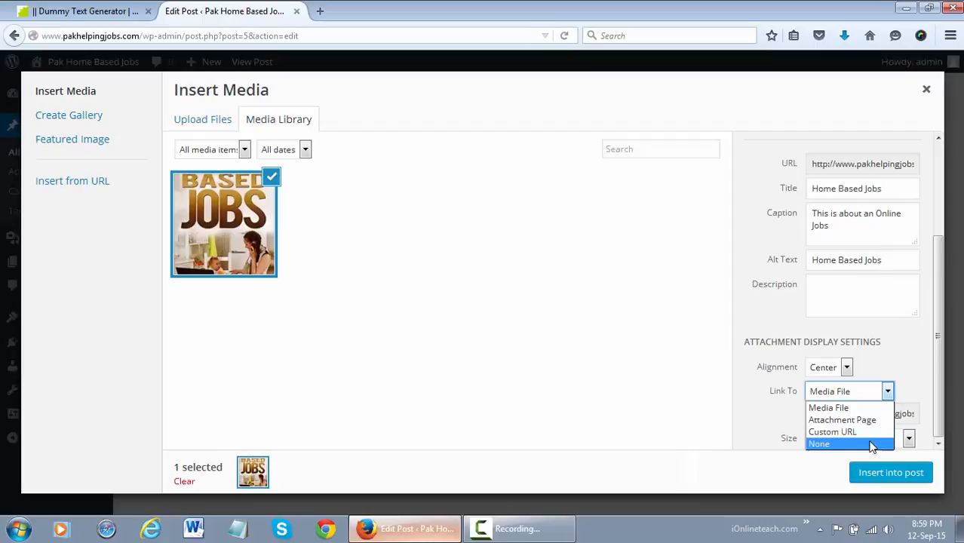
left_click(886, 389)
left_click(891, 367)
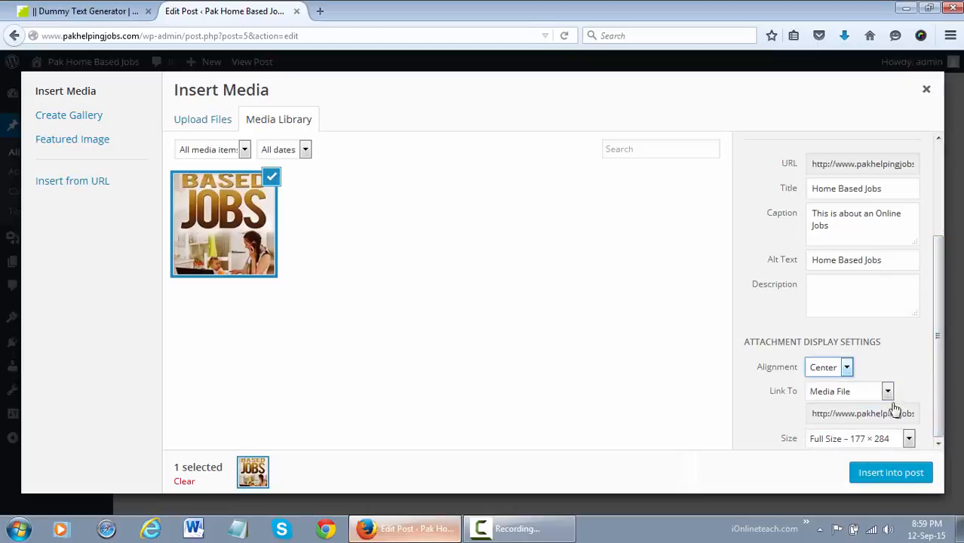
Choose Full Size – 177 × 284 for the image and insert it into the post.
left_click(873, 440)
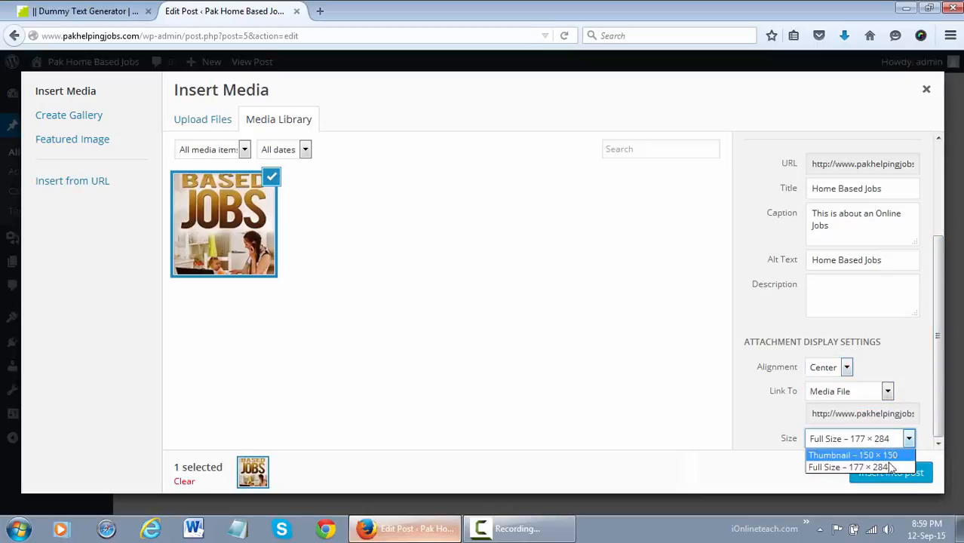
left_click(891, 467)
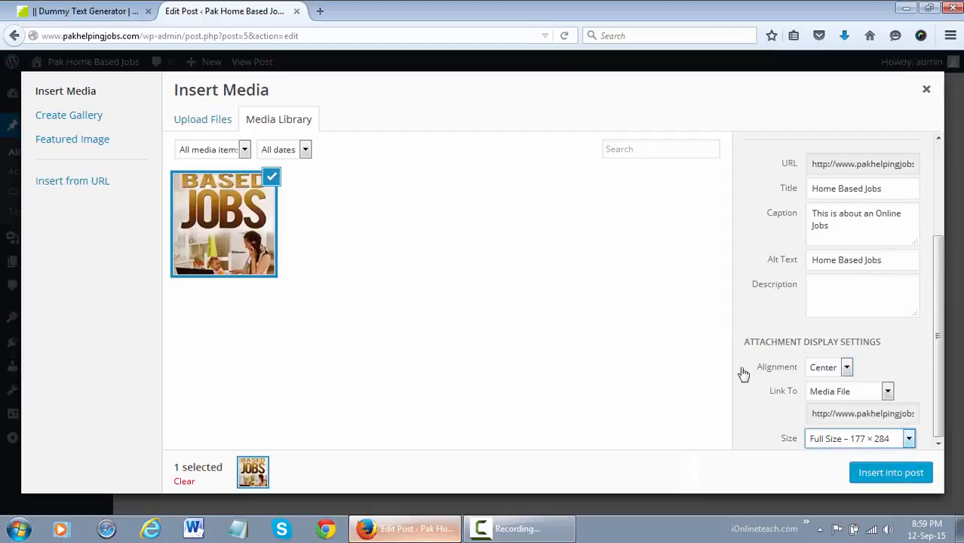
left_click(898, 476)
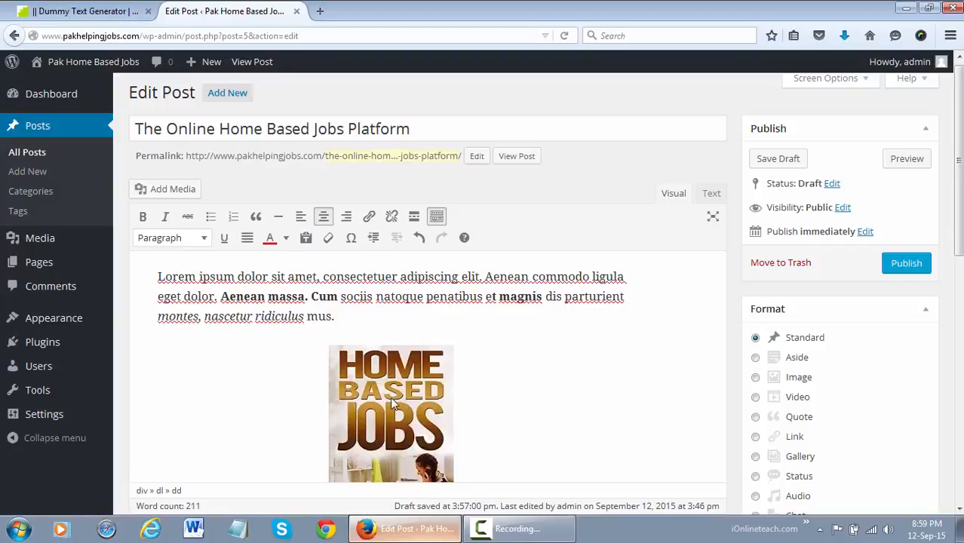
Preview the post and look through its inserted image, caption and formatted text.
scroll(558, 403, "down", 2)
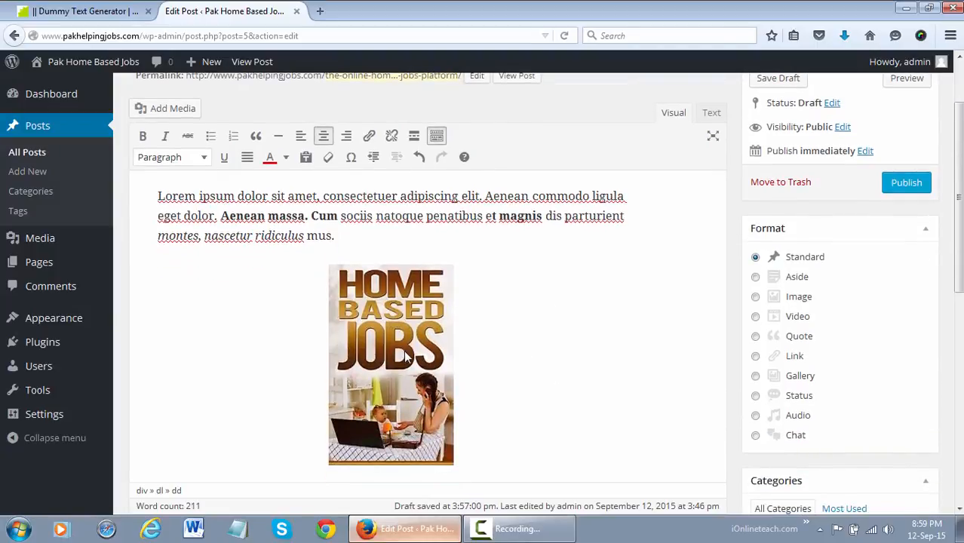
scroll(562, 351, "down", 2)
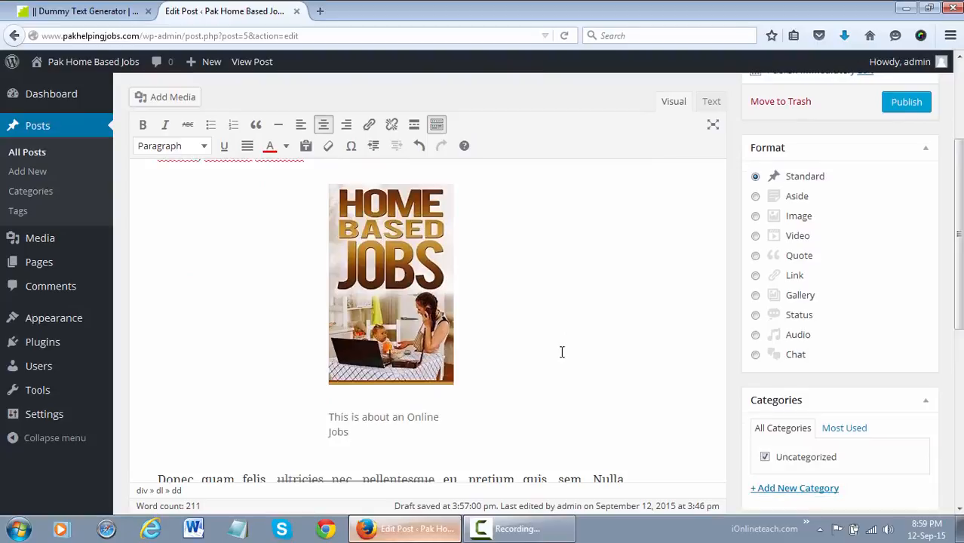
left_click(409, 416)
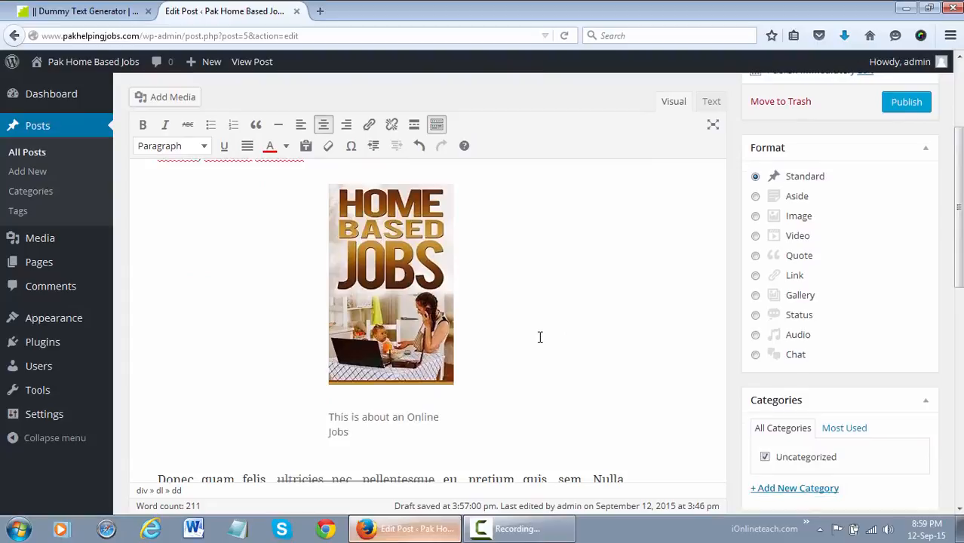
scroll(541, 338, "up", 3)
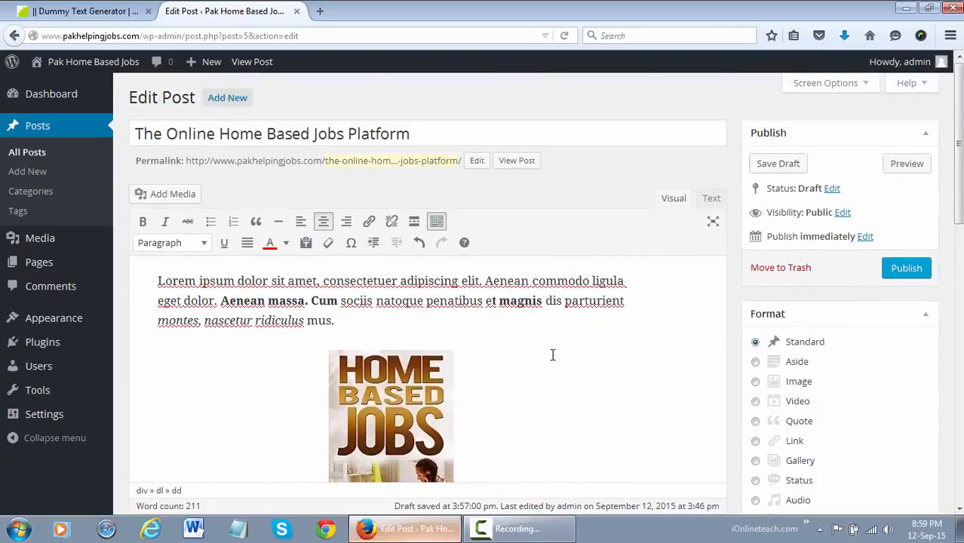
left_click(806, 165)
left_click(906, 165)
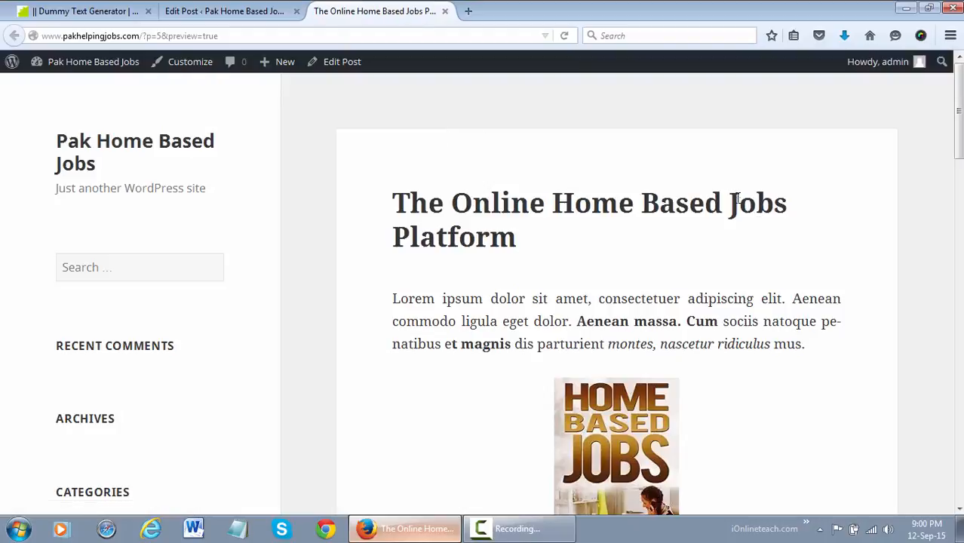
scroll(924, 279, "down", 2)
scroll(846, 282, "down", 8)
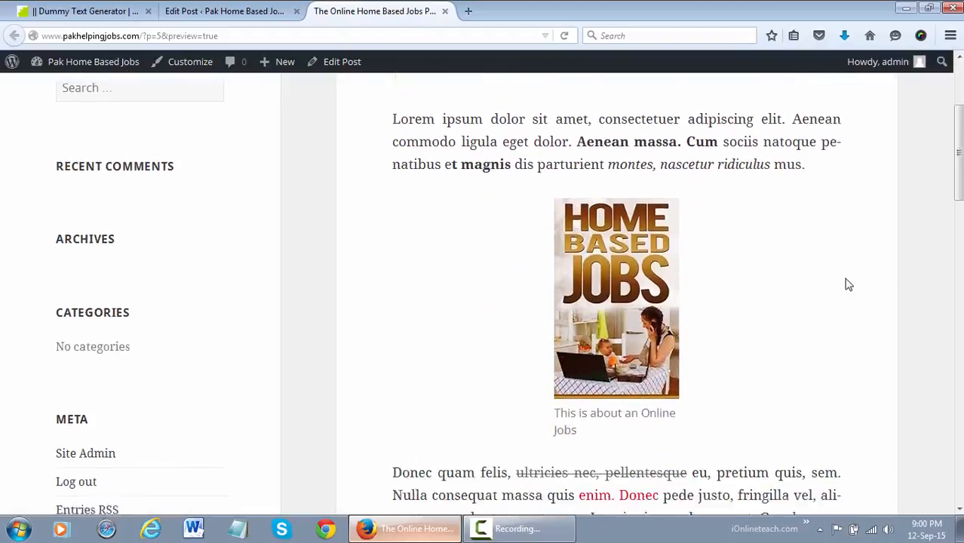
scroll(848, 284, "down", 2)
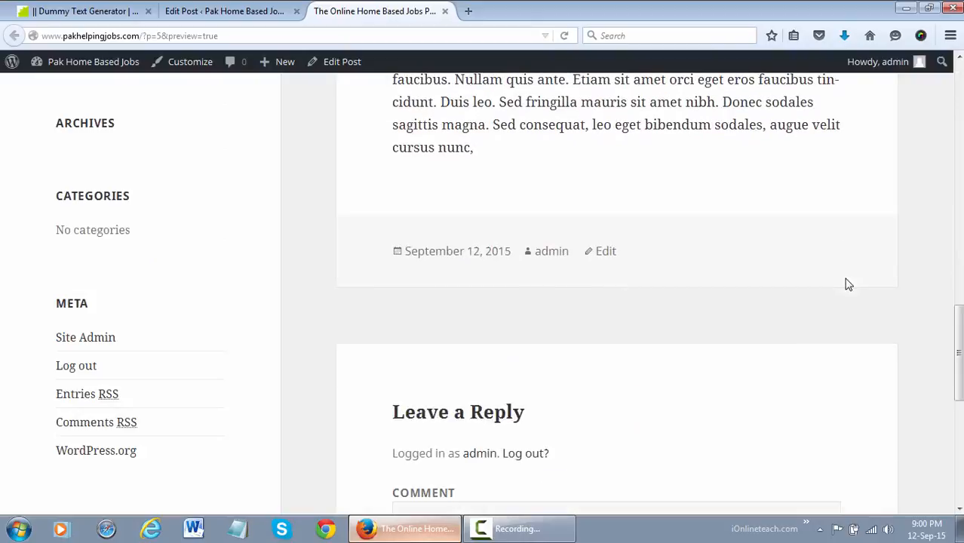
scroll(848, 284, "up", 6)
scroll(848, 283, "up", 5)
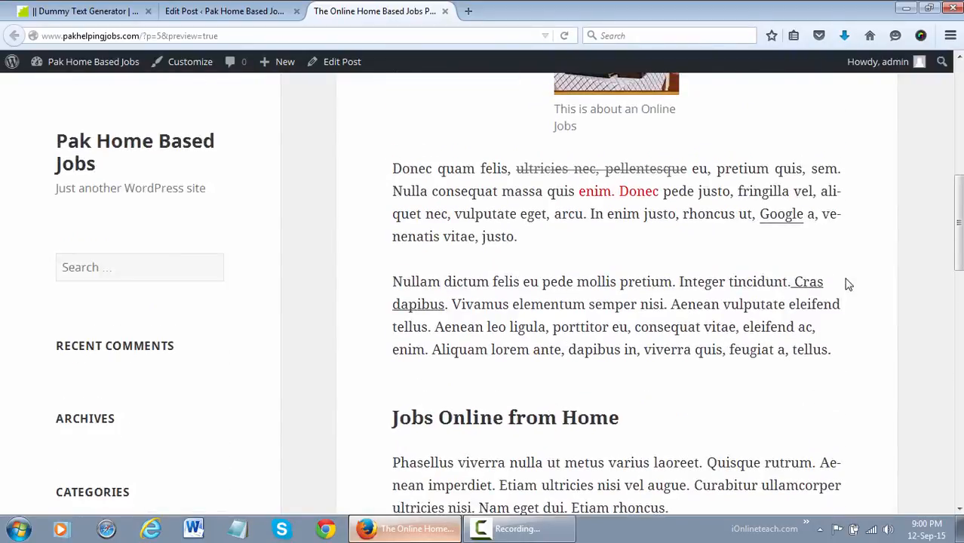
scroll(848, 284, "up", 1)
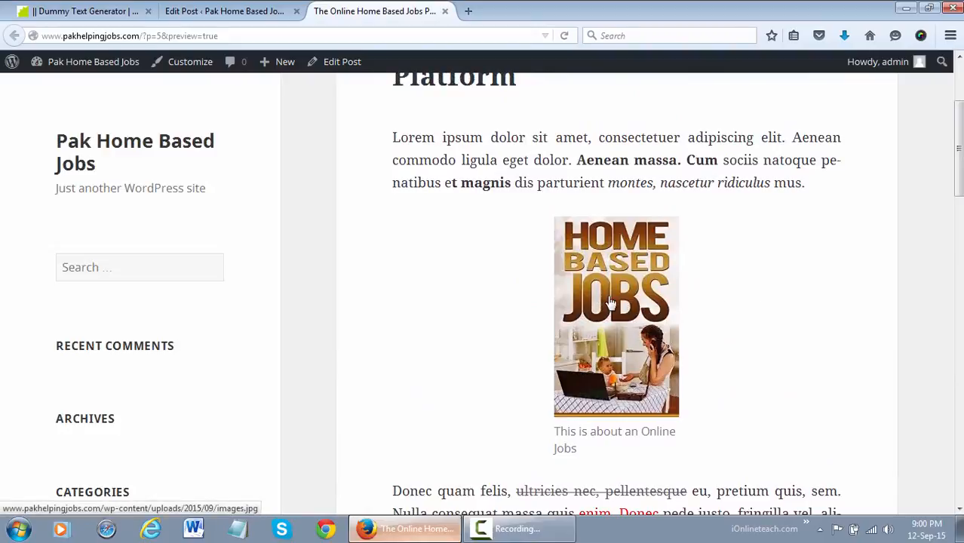
Test the image's link to its media file in the preview, return to the post and follow the link again.
left_click(611, 303)
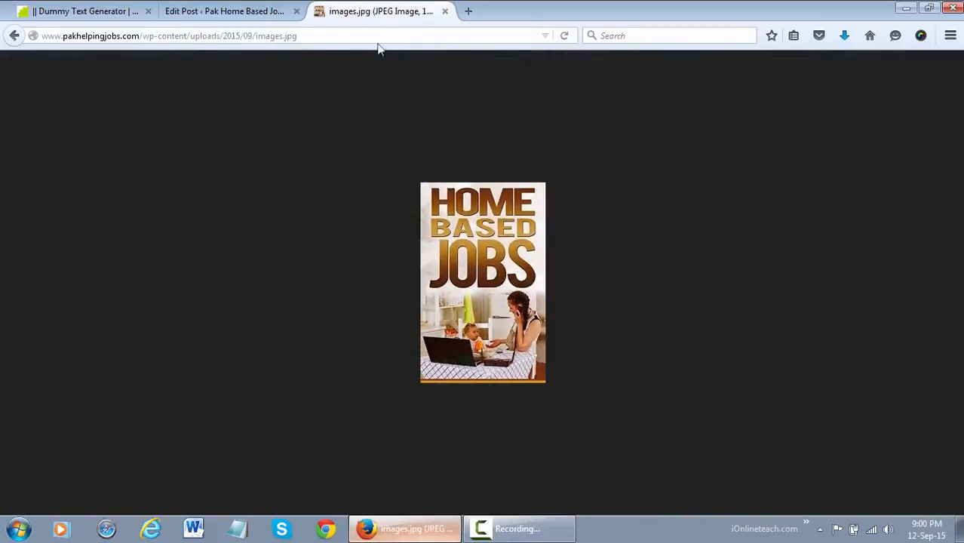
left_click(13, 36)
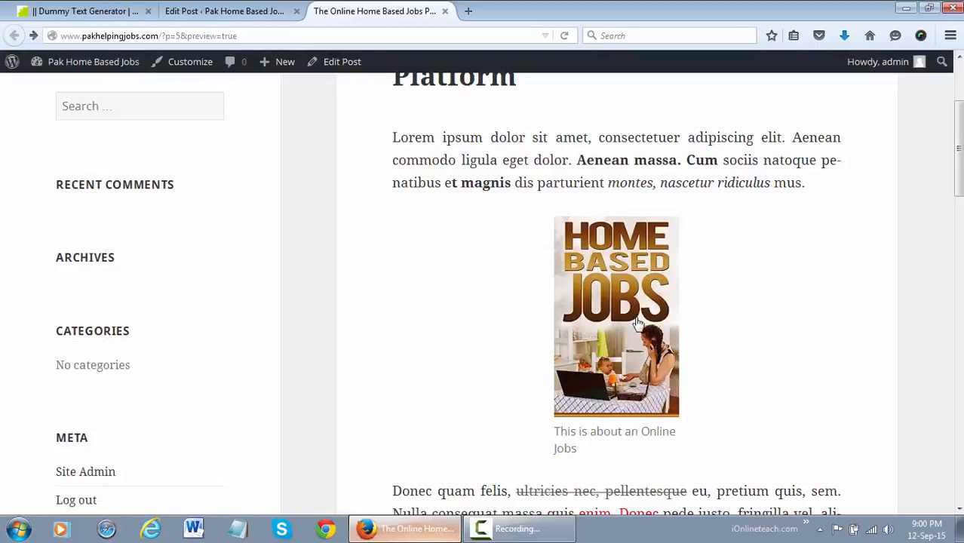
left_click(639, 323)
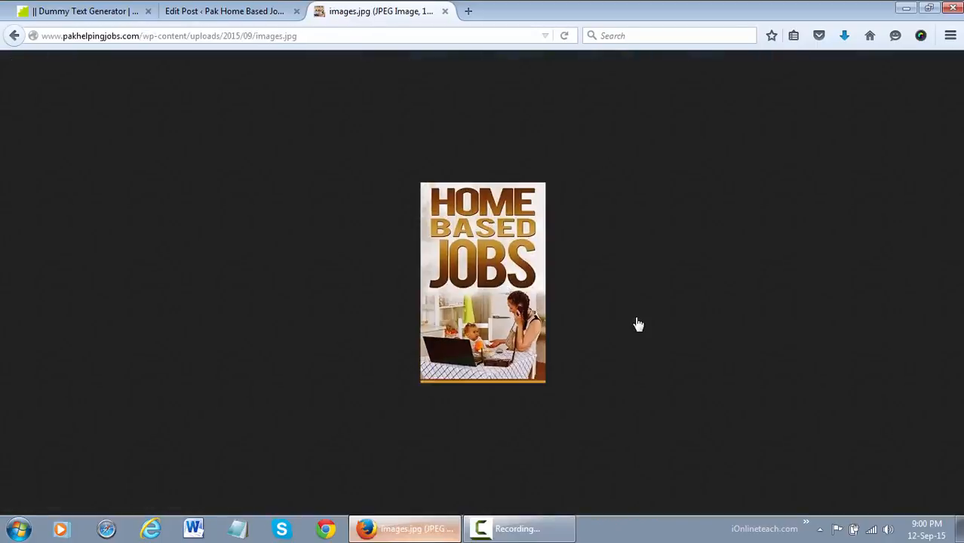
Go back from the image file to the preview and return to the post editor.
left_click(15, 35)
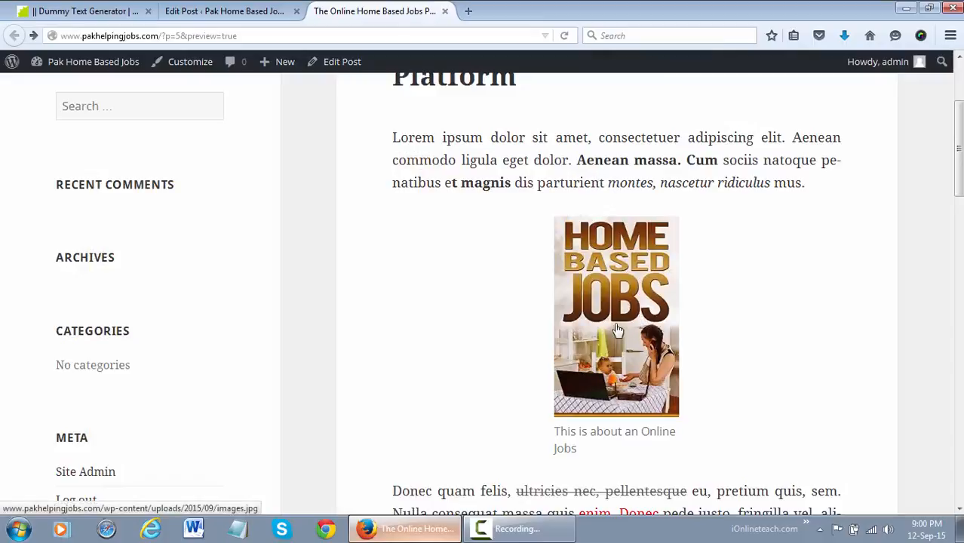
left_click(214, 11)
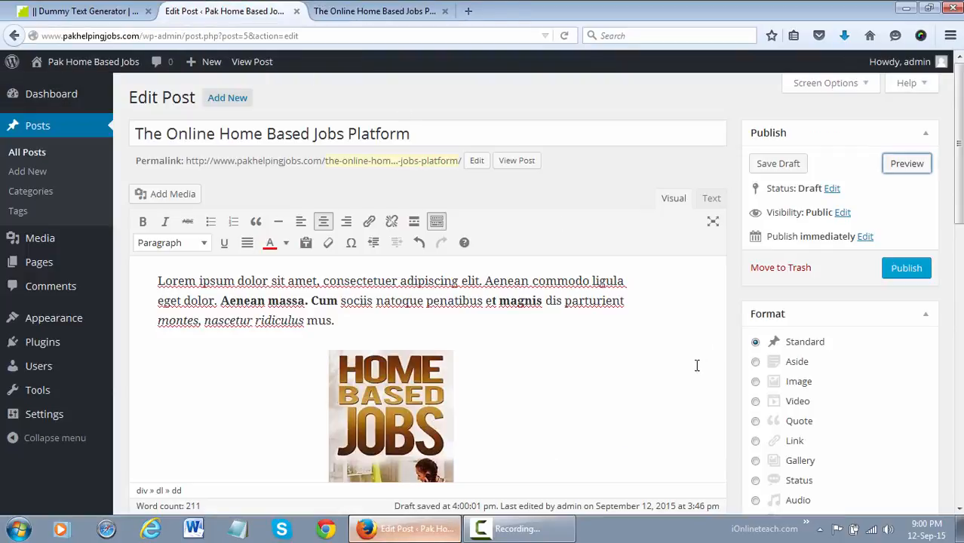
left_click(907, 270)
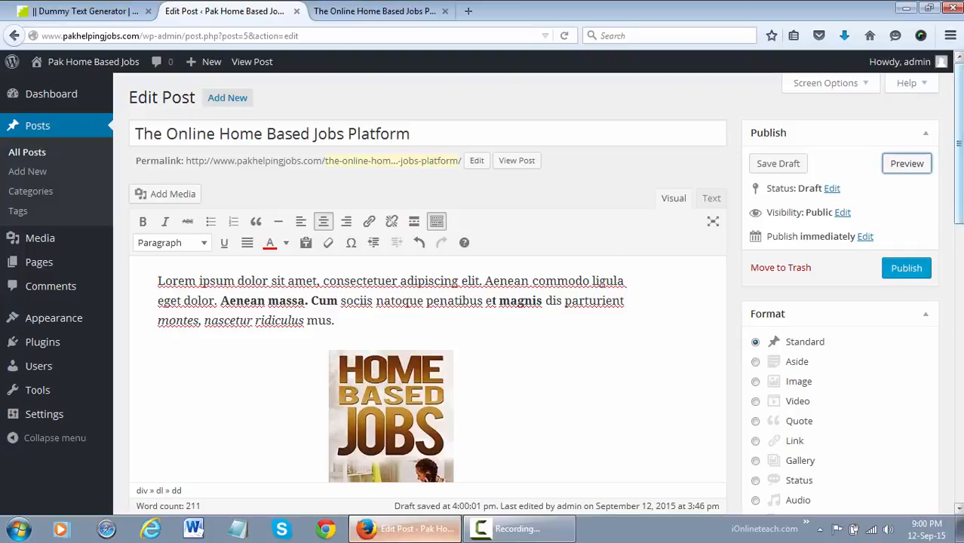
Add the new categories "Facebook Jobs" and "Twitter Jobs" to the post.
scroll(545, 289, "down", 5)
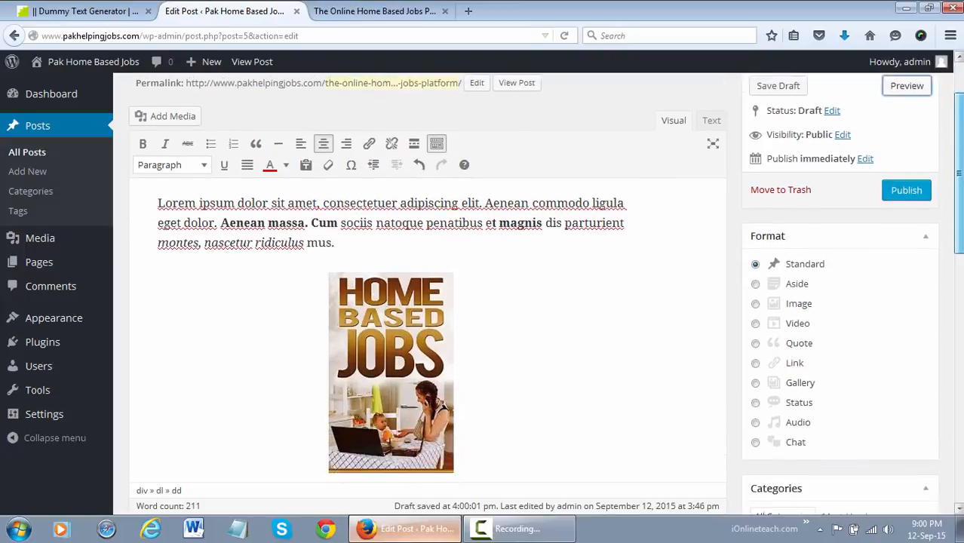
scroll(427, 317, "down", 3)
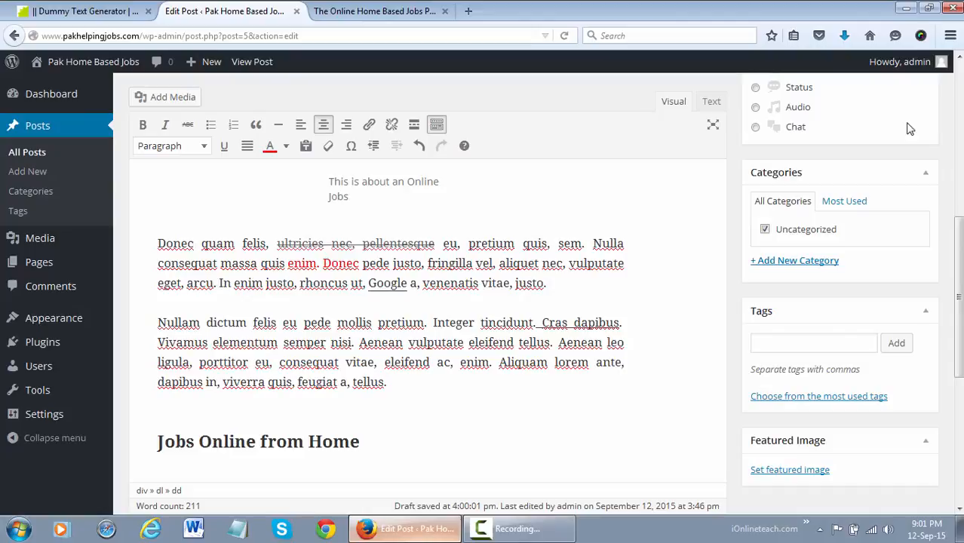
left_click(828, 264)
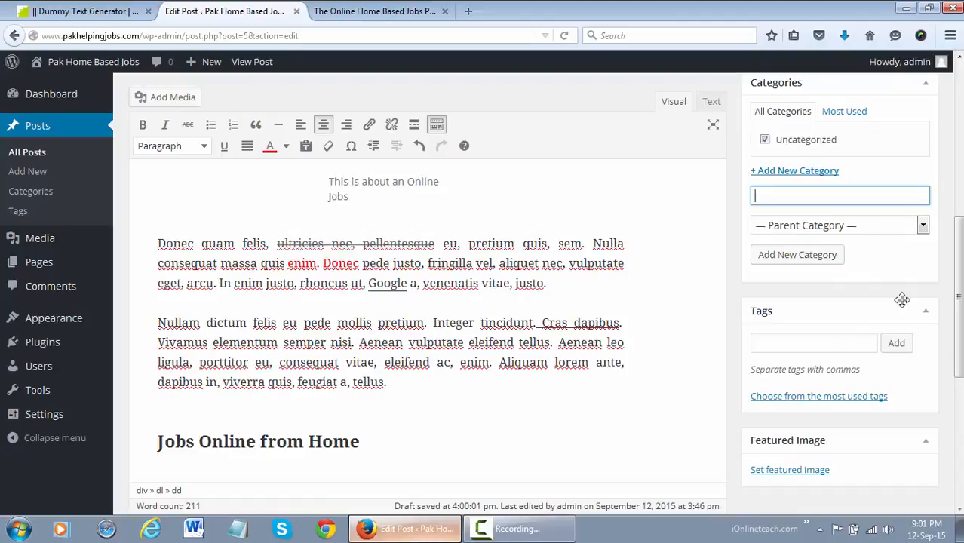
type("Facebookm")
key("BackSpace")
key("BackSpace")
type("Jobs")
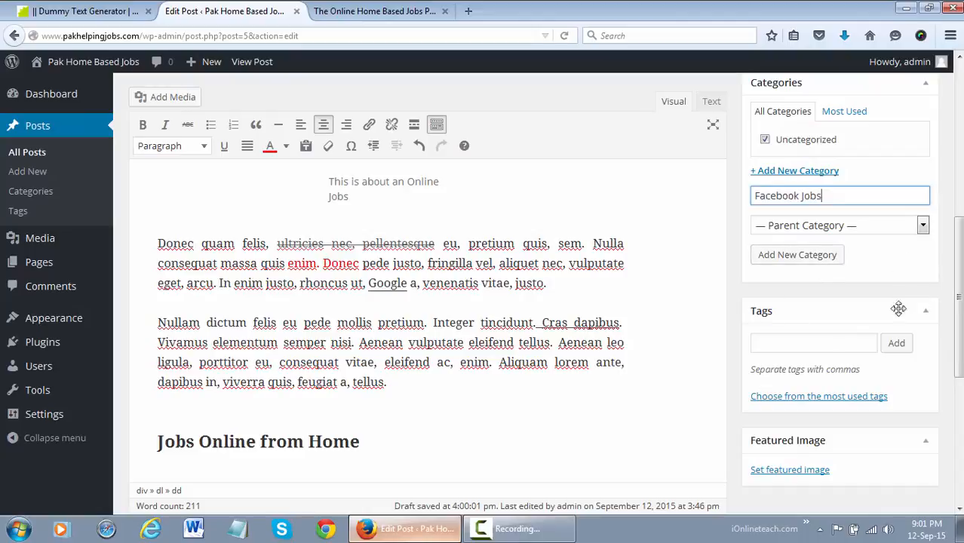
left_click(822, 257)
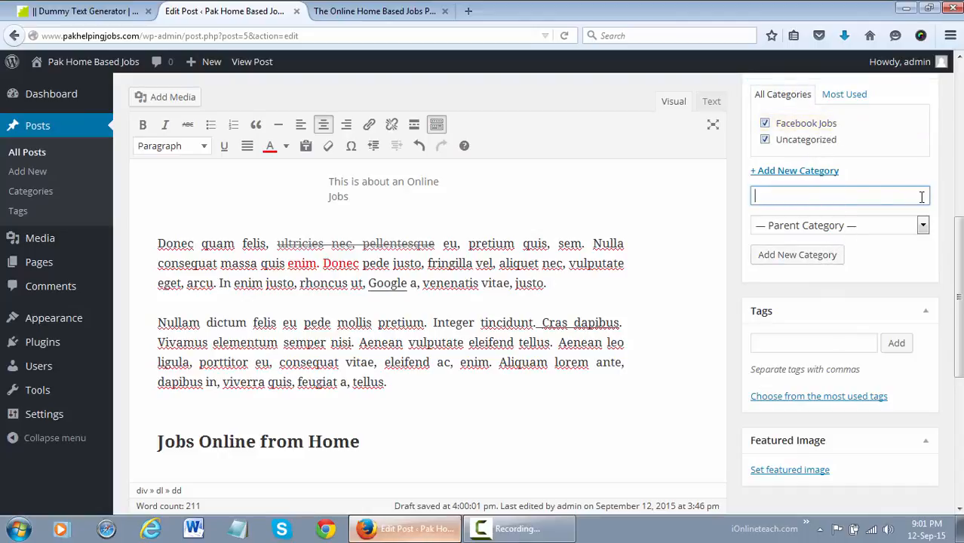
type("Twitter Jobs")
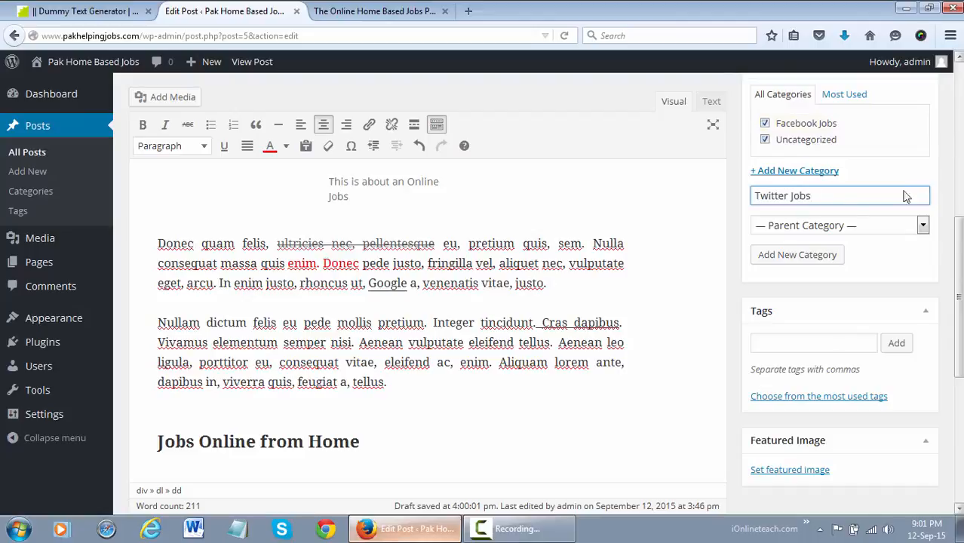
left_click(836, 257)
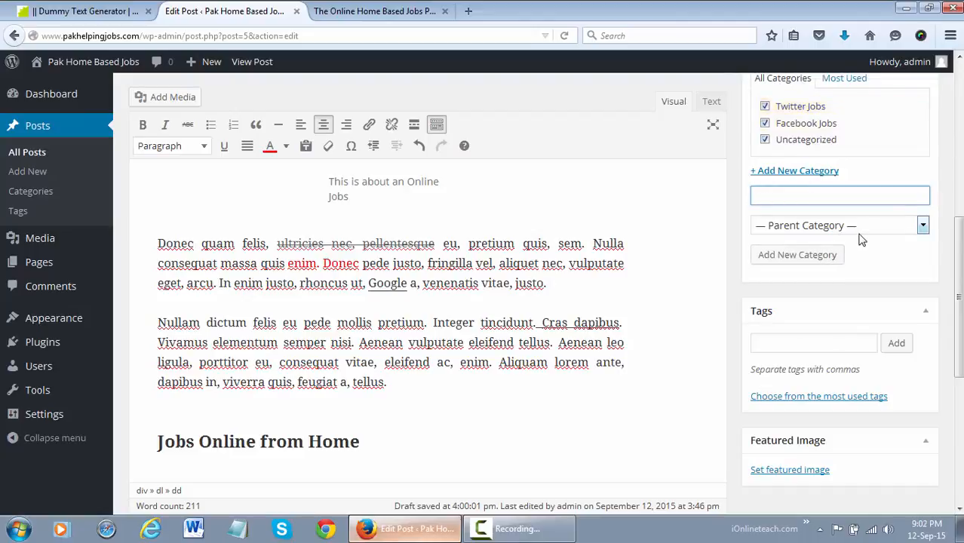
Add a new category "Groups Share" with Facebook Jobs as its parent category.
scroll(864, 240, "up", 1)
scroll(864, 240, "up", 1)
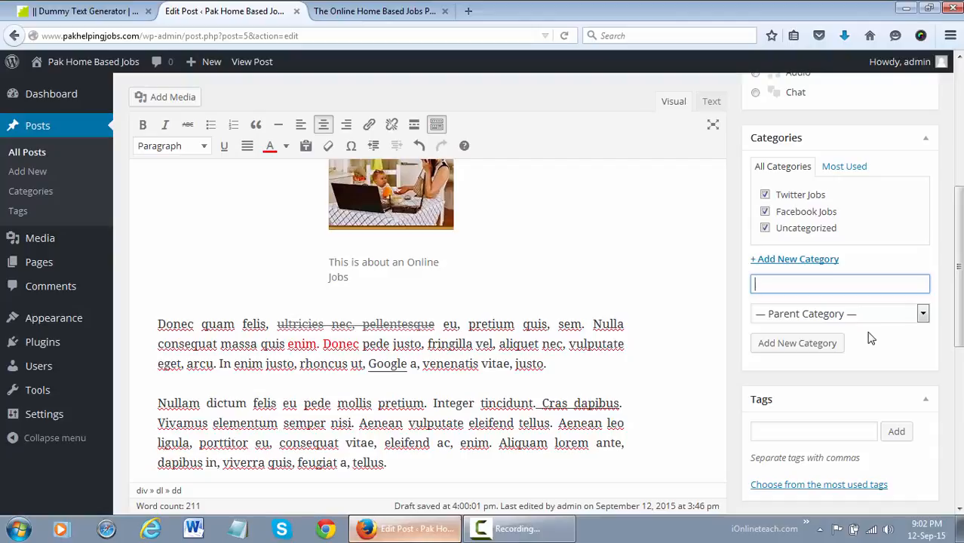
type("Groups Share")
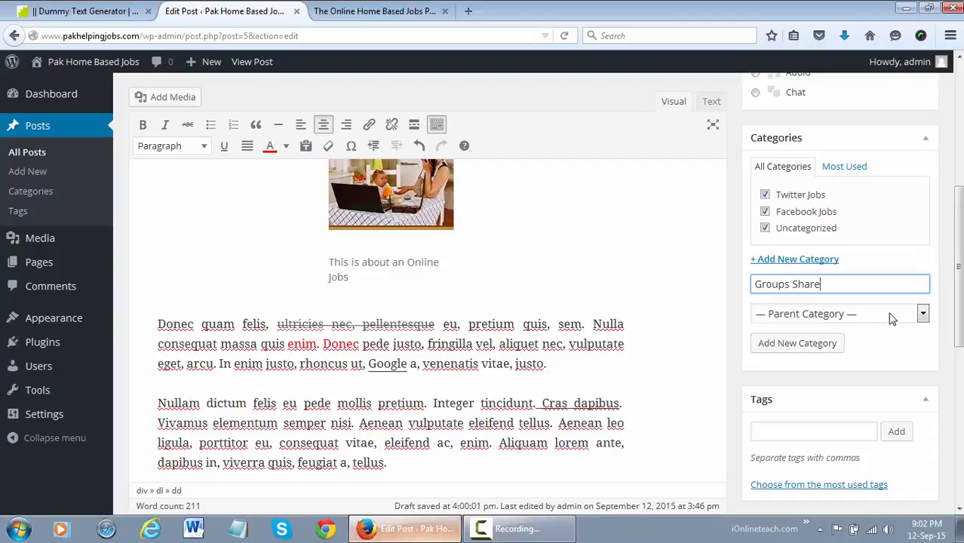
left_click(892, 317)
left_click(845, 342)
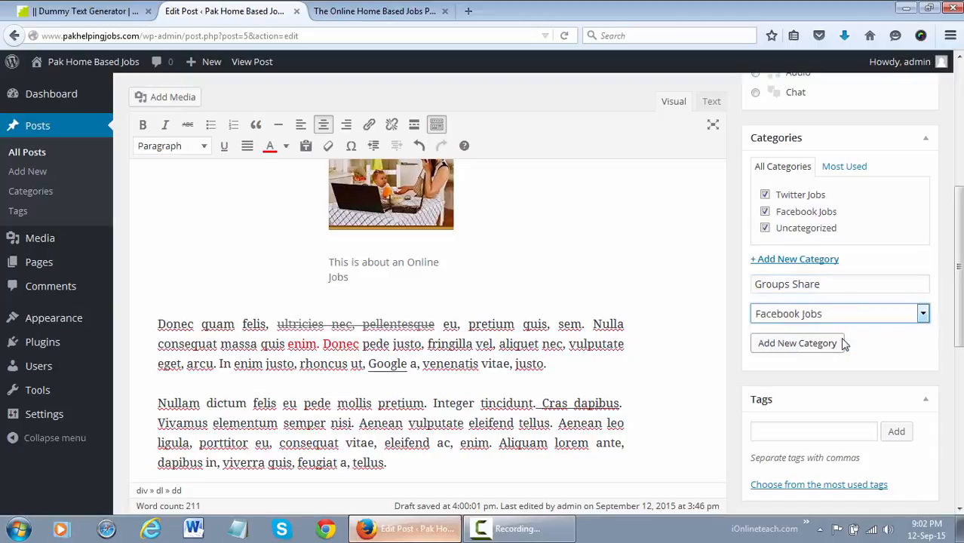
left_click(830, 346)
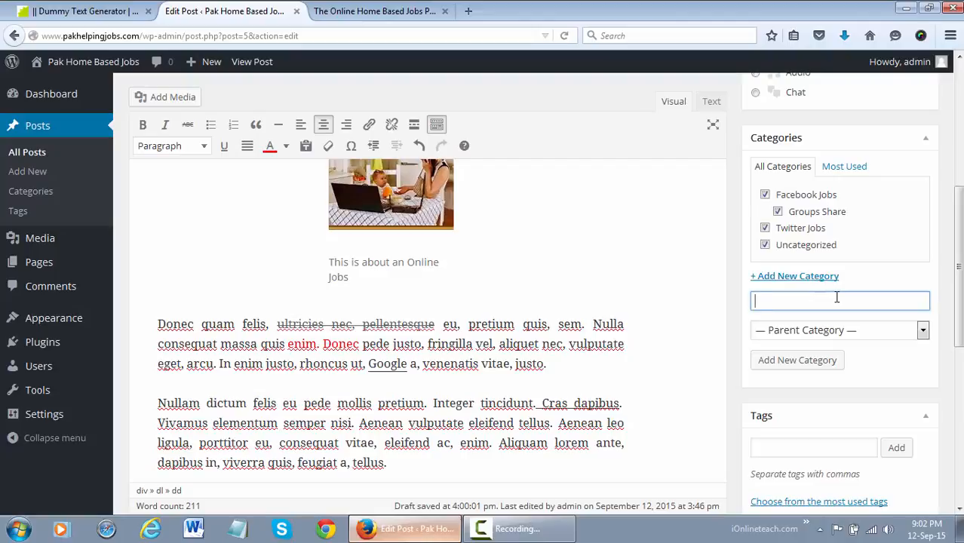
Add a new category "Link Shares" under the parent category Facebook Jobs.
type("Link Shares")
left_click(864, 332)
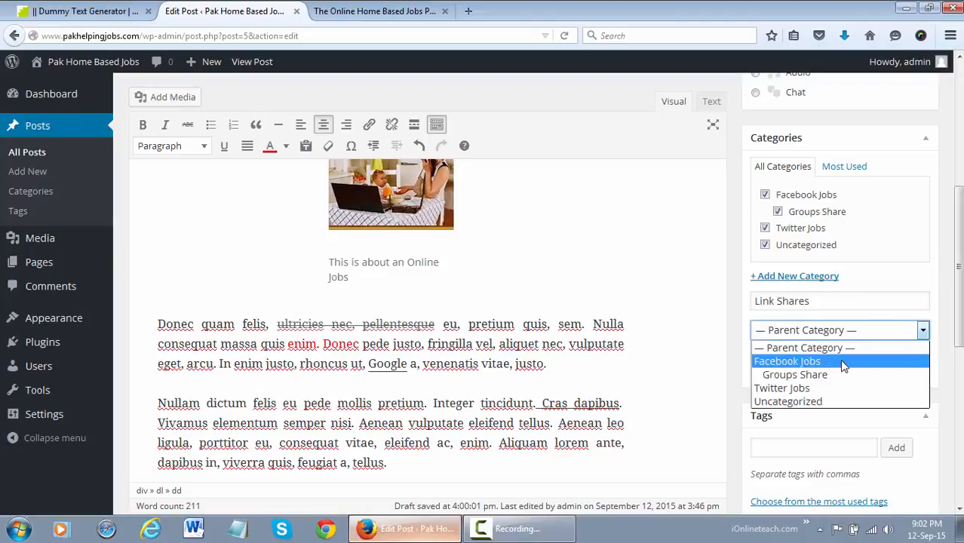
left_click(840, 360)
left_click(826, 363)
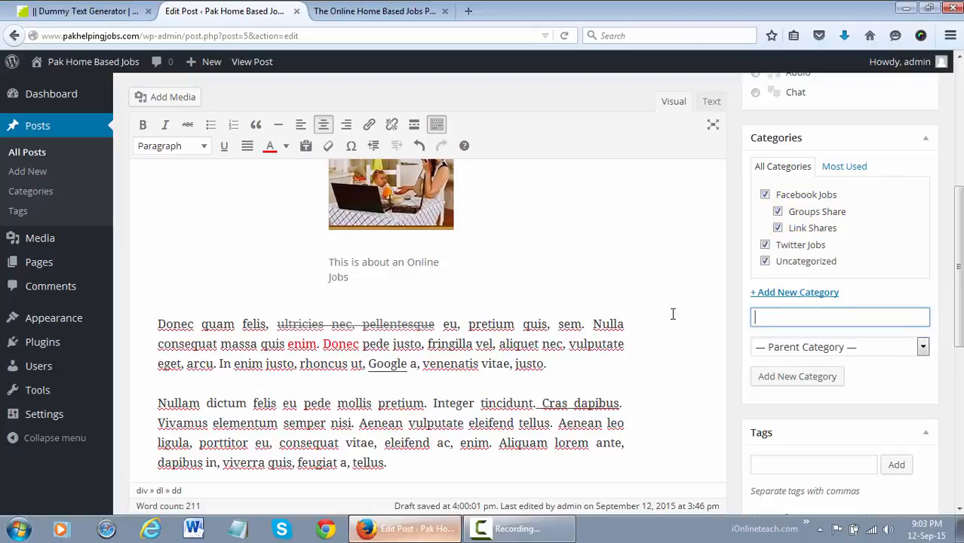
Remove the post from the Uncategorized, Twitter Jobs and Link Shares categories, keeping Groups Share selected.
left_click(765, 262)
left_click(765, 245)
left_click(778, 228)
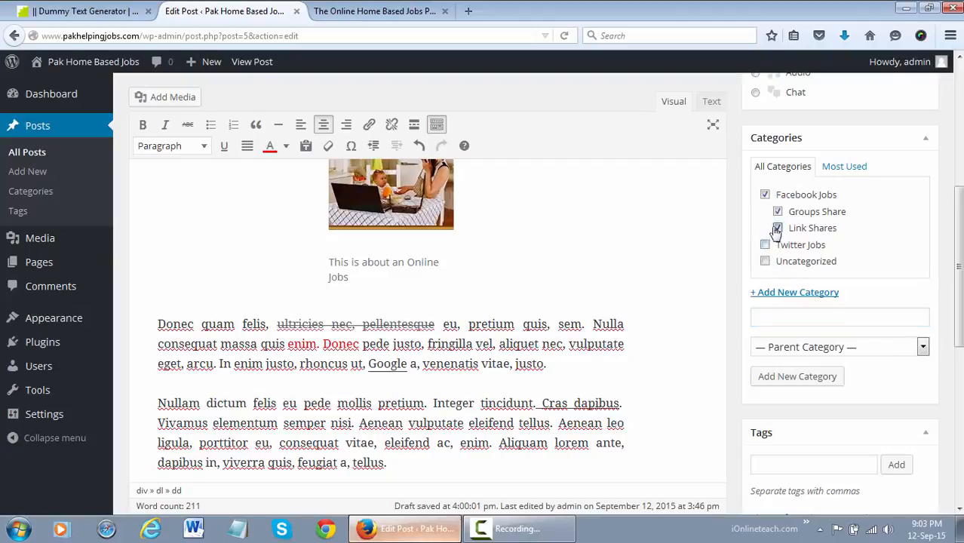
left_click(778, 212)
left_click(778, 212)
Add the tags Facebook Jobs, Twitter Jobs, Online Jobs, Jobs and Home Based Jobs to the post.
scroll(910, 260, "down", 3)
left_click(824, 343)
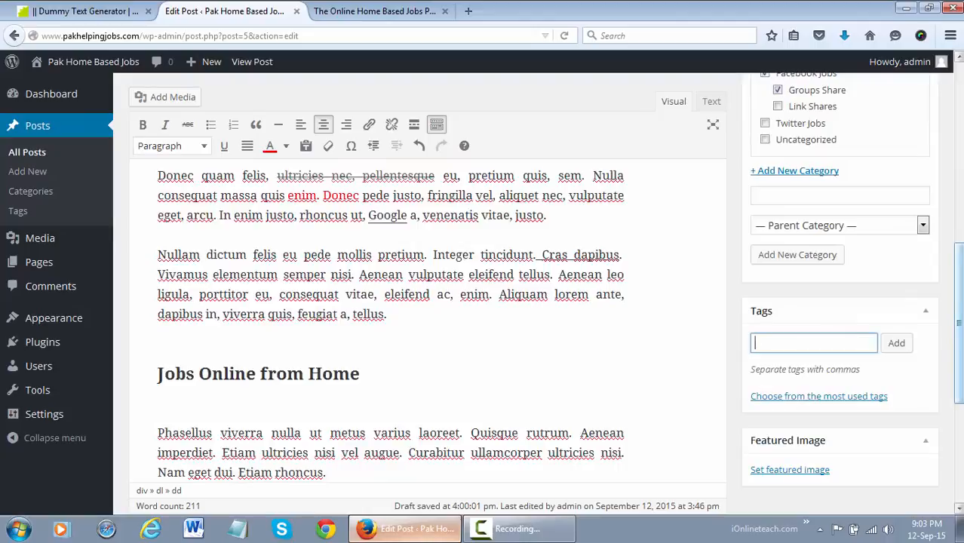
type("Facebook Jobs, ")
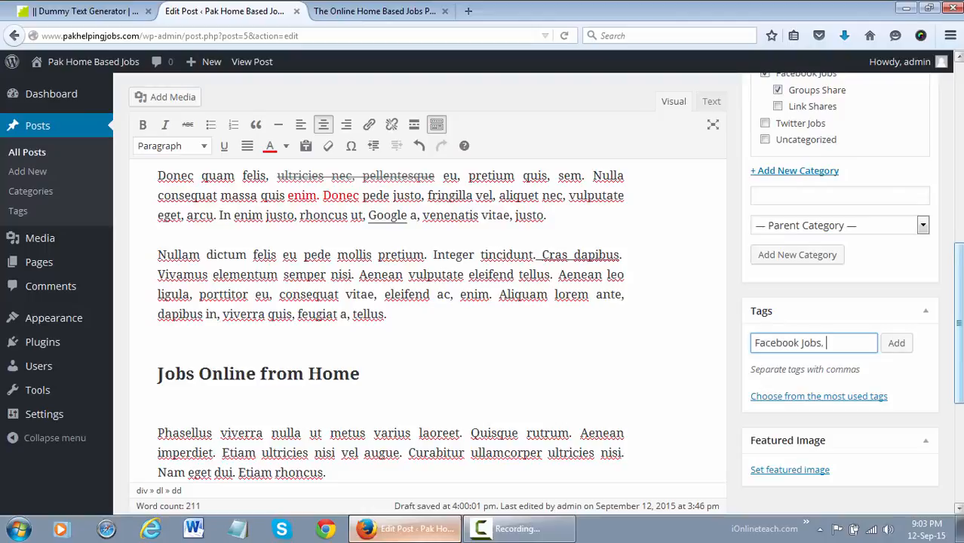
type("Twitter Jobs")
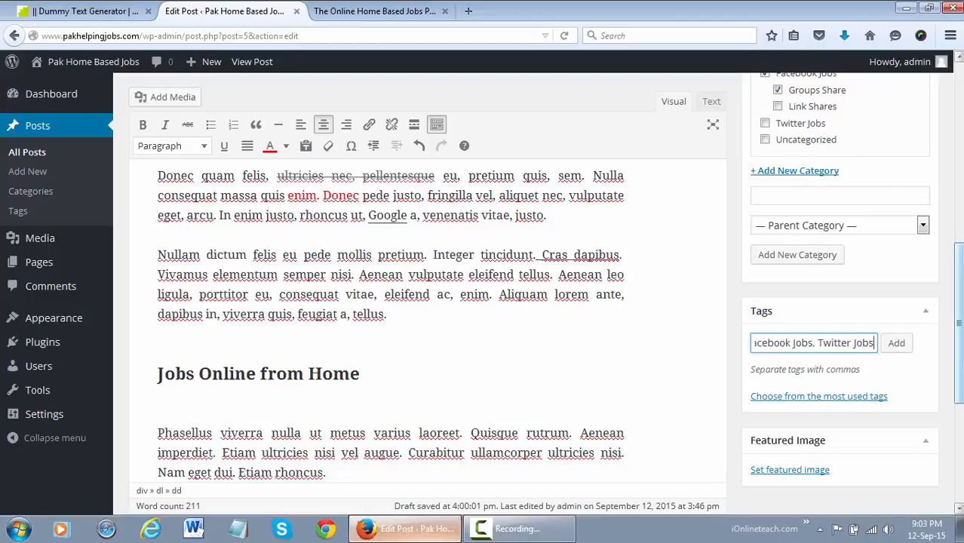
type(", ")
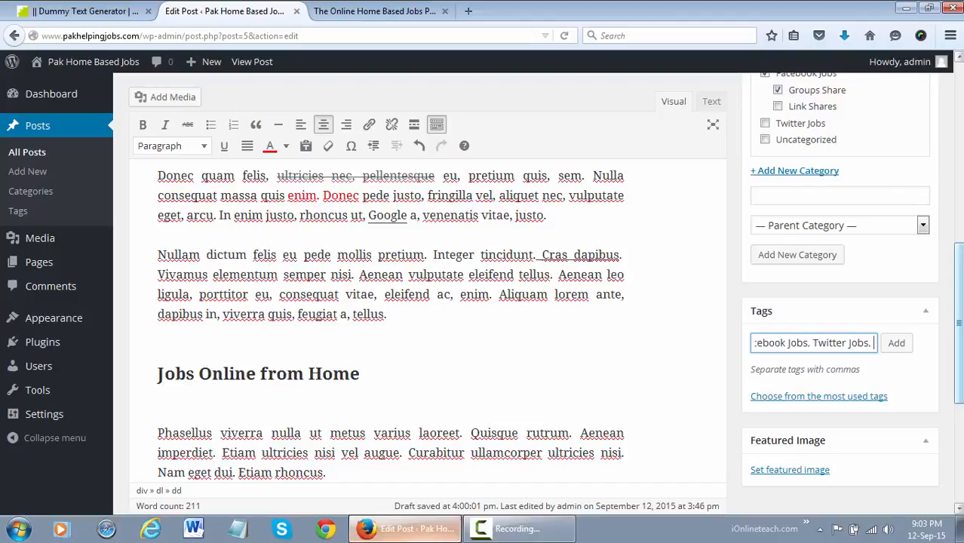
type("Onl")
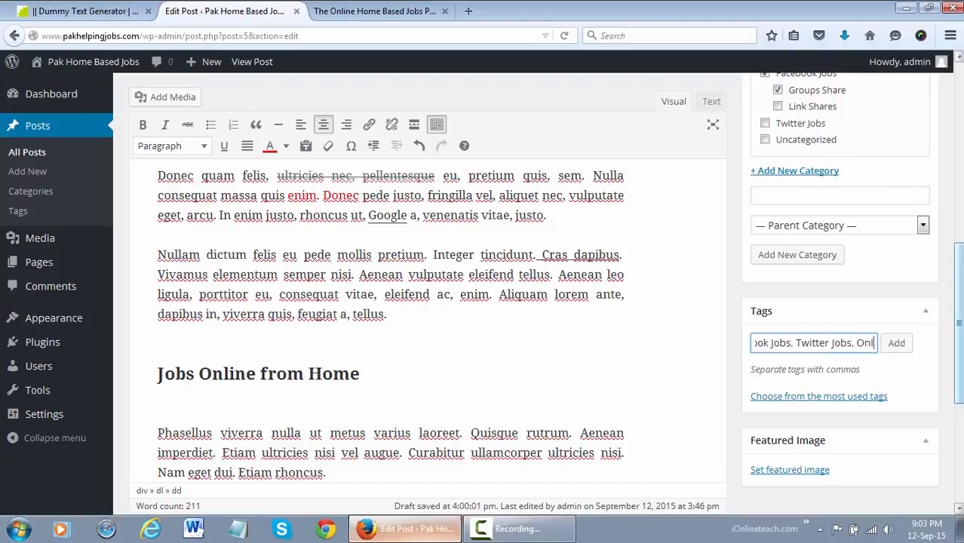
type("ine Job")
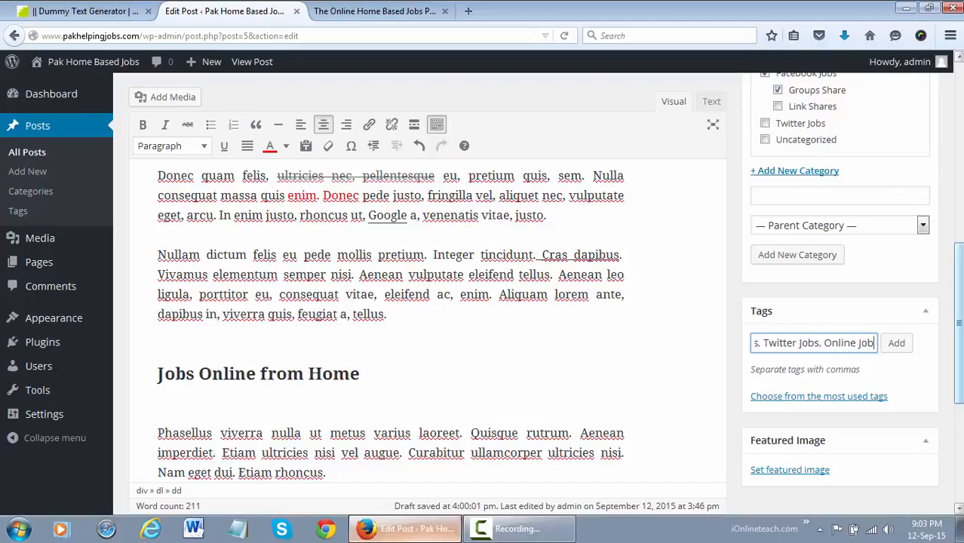
type("s, Jobs, ")
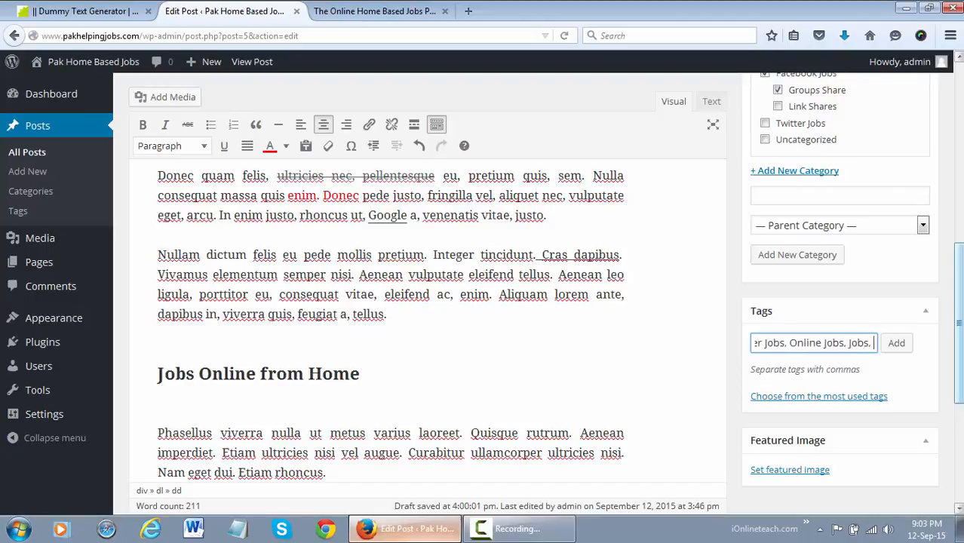
type("Home")
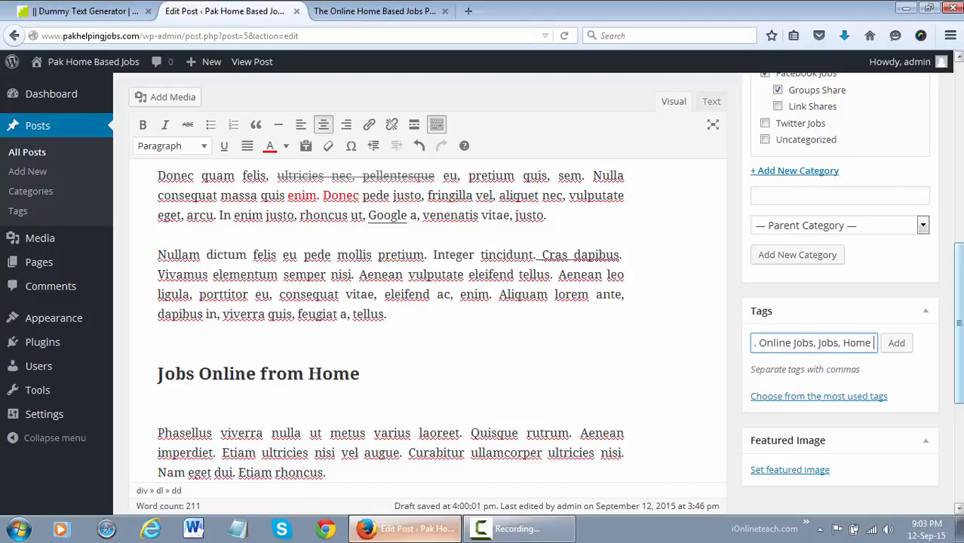
type(" Based Jobs")
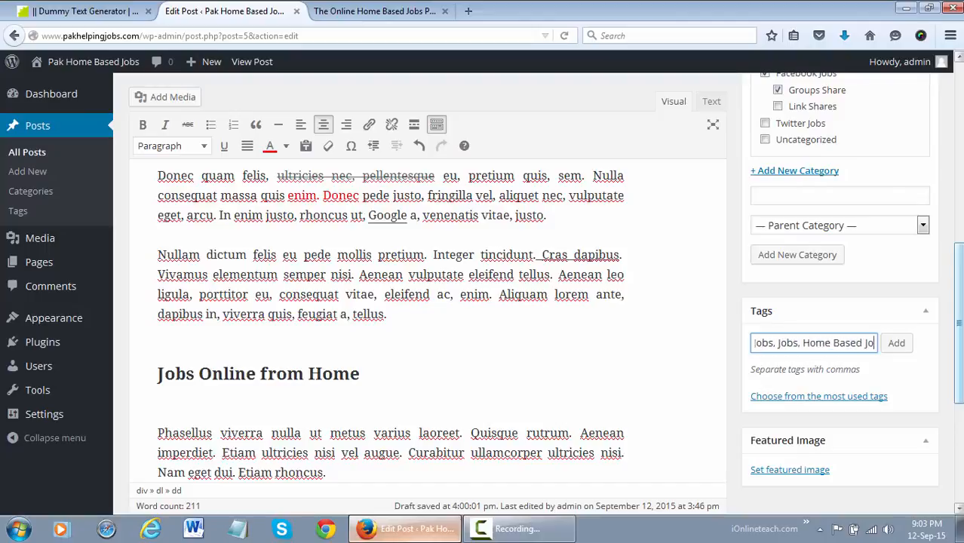
left_click(898, 343)
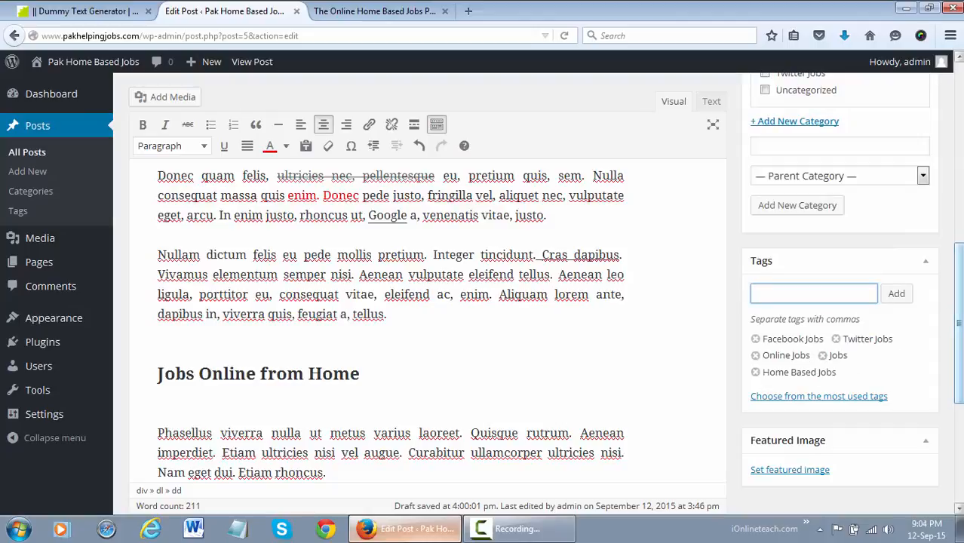
Open onlineustaad.com in a new tab, examine the images beside its post excerpts, and return to the post editor.
scroll(390, 325, "down", 5)
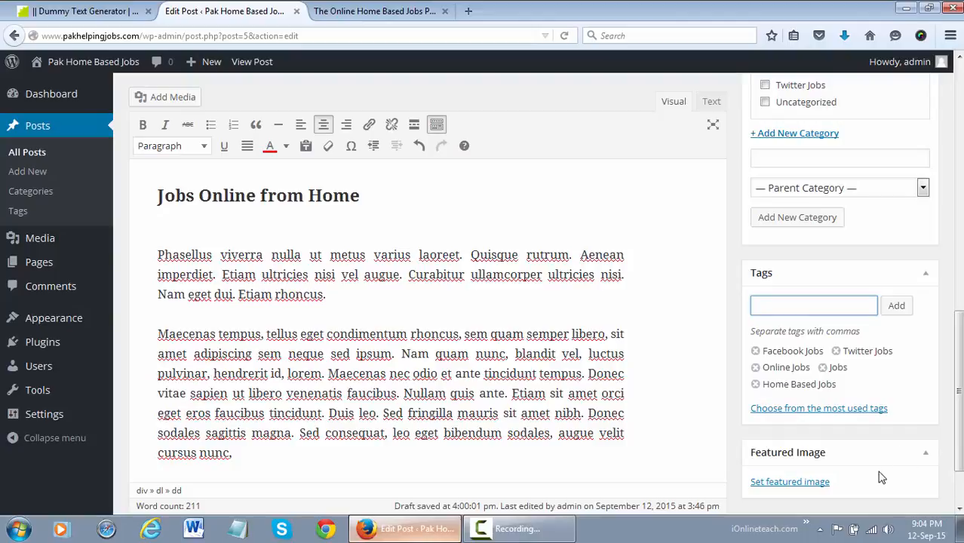
left_click(468, 11)
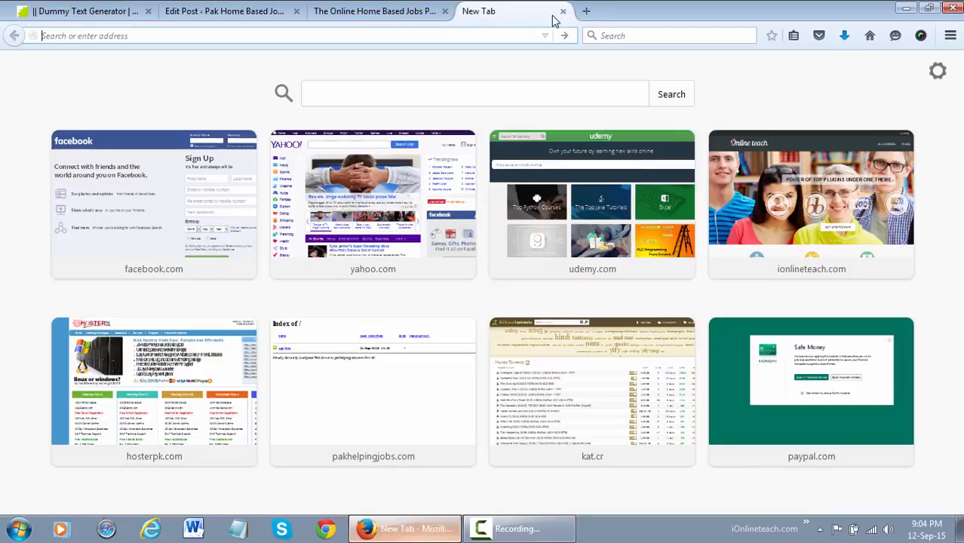
type("onli")
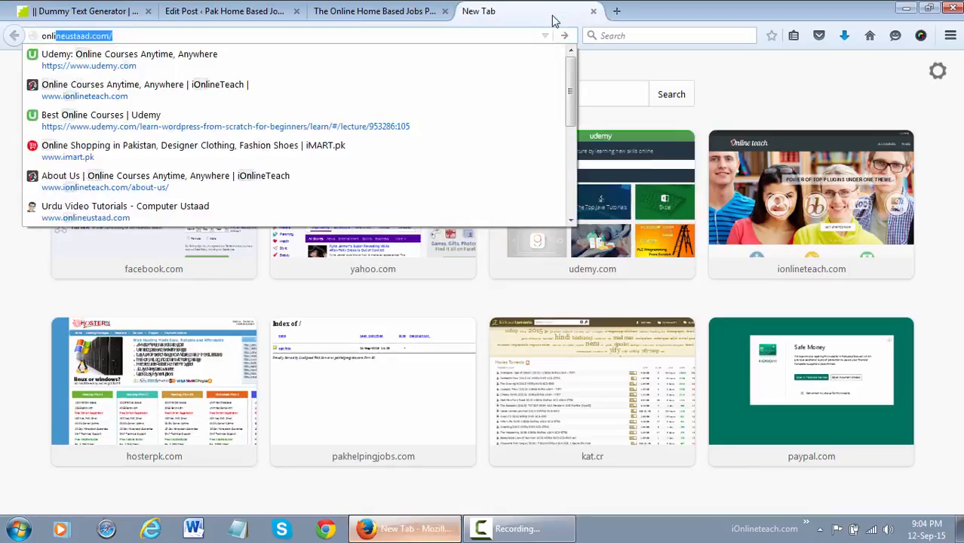
key("Return")
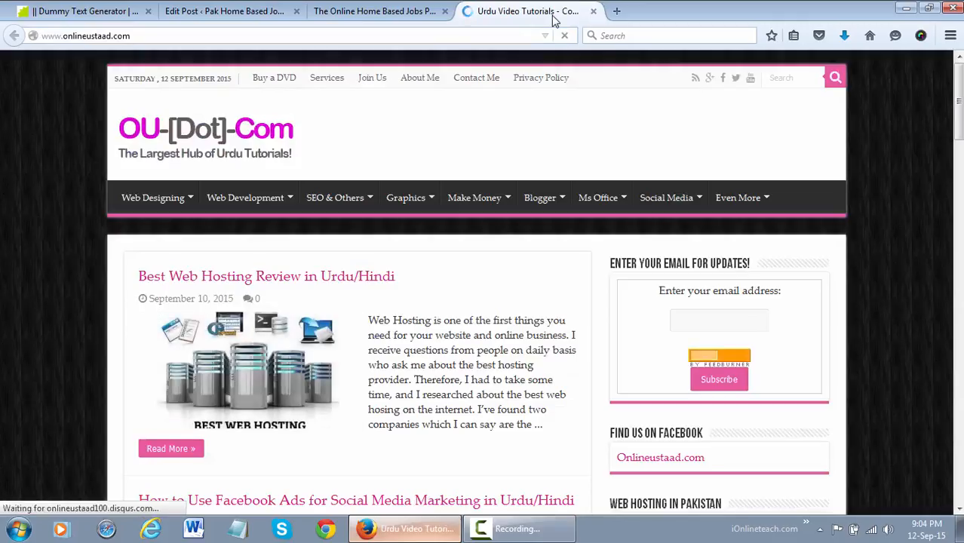
scroll(44, 302, "down", 2)
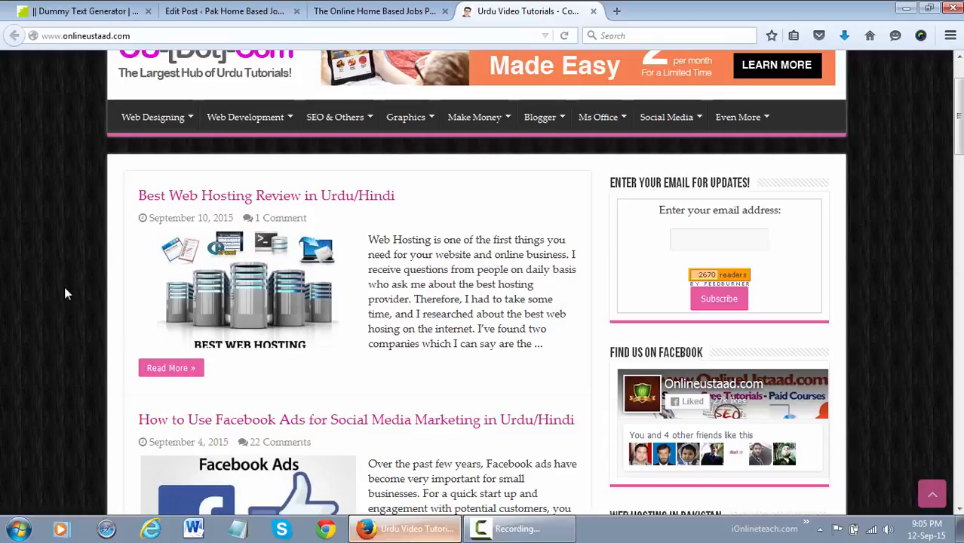
left_click(375, 10)
left_click(224, 10)
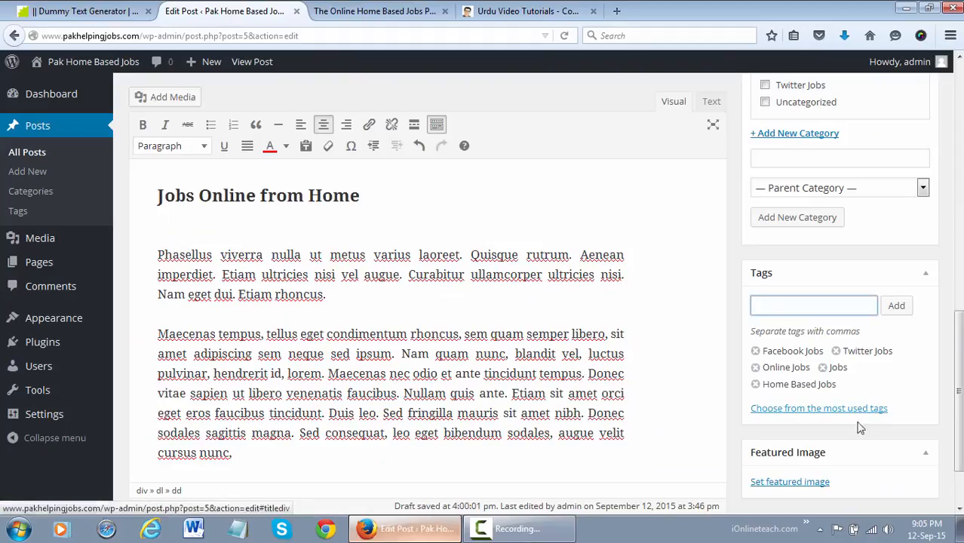
Start choosing a featured image for the post and select the existing Home Based Jobs picture, images.jpg, in the media library.
left_click(790, 482)
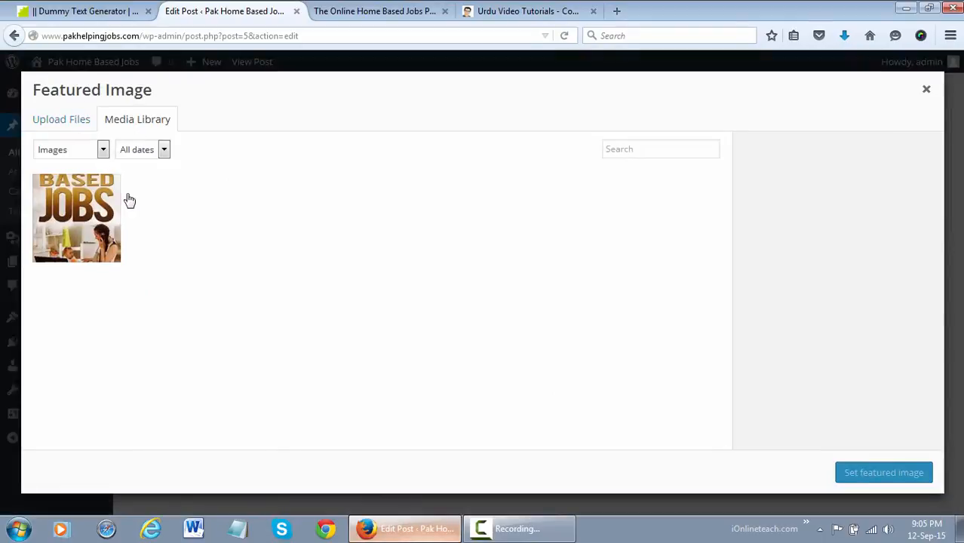
left_click(99, 204)
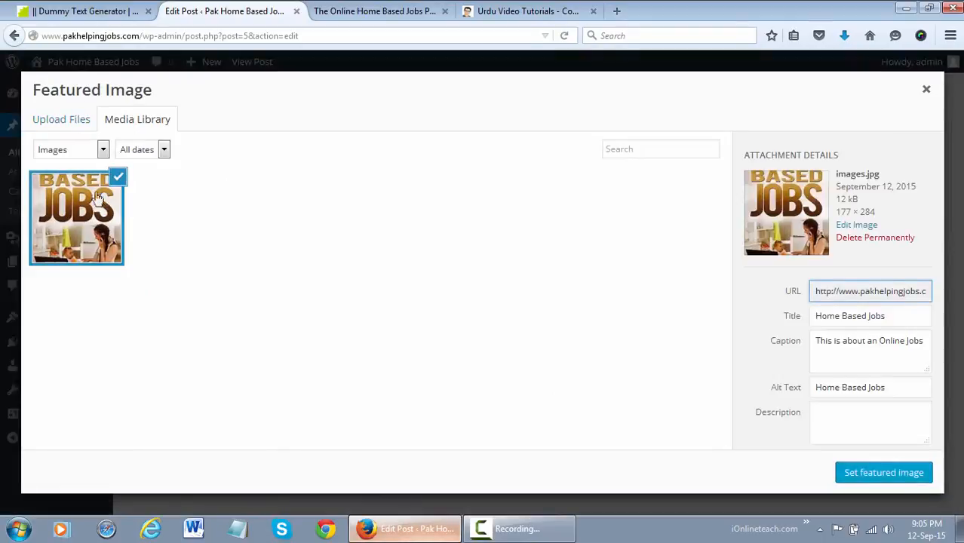
left_click(72, 123)
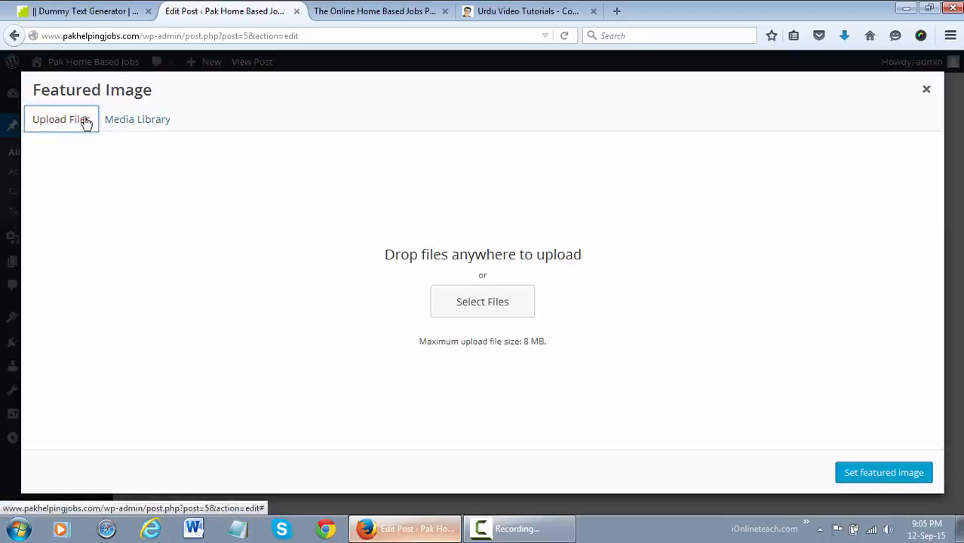
left_click(487, 304)
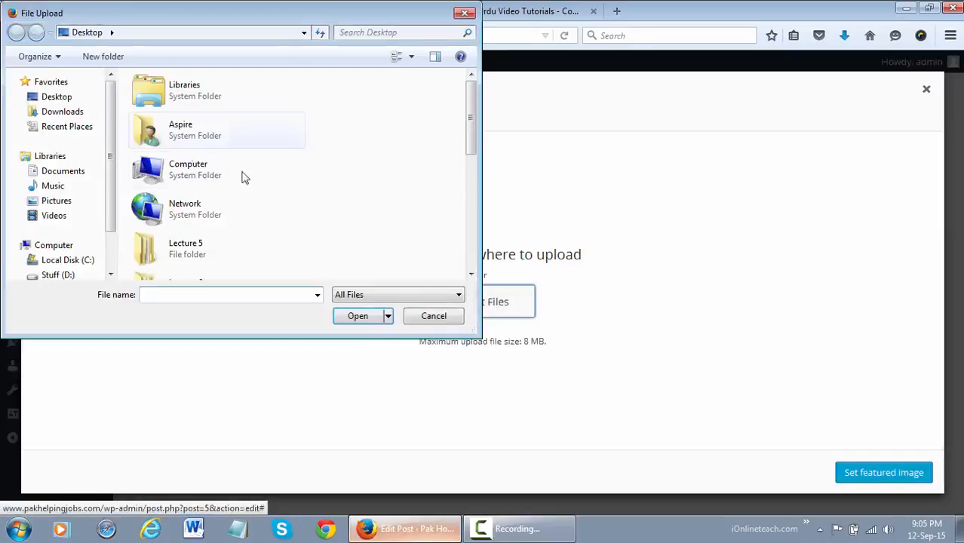
left_click(461, 13)
left_click(151, 124)
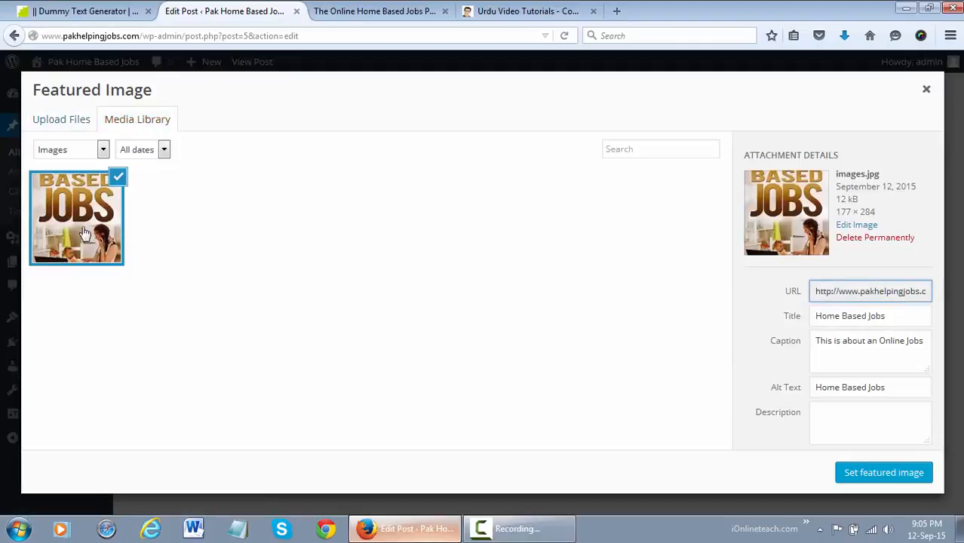
Assign the selected Home Based Jobs picture as the post's featured image and check its thumbnail.
left_click(925, 480)
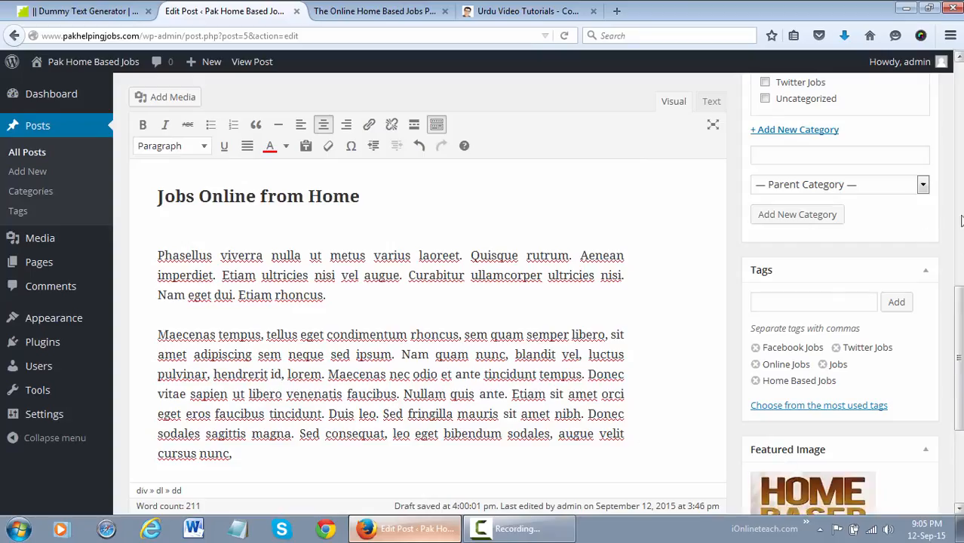
scroll(830, 396, "down", 3)
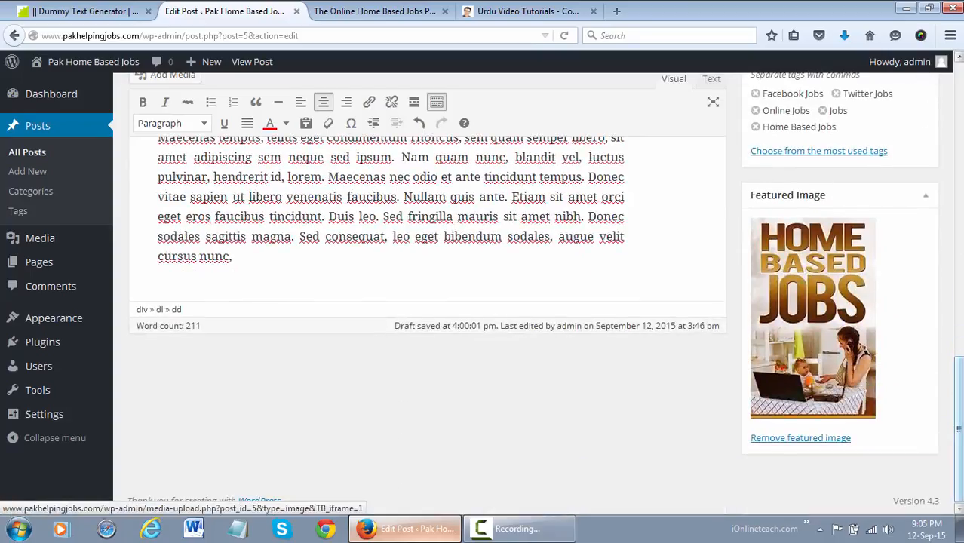
Publish the post "The Online Home Based Jobs Platform" and view it on the site.
scroll(528, 294, "up", 2)
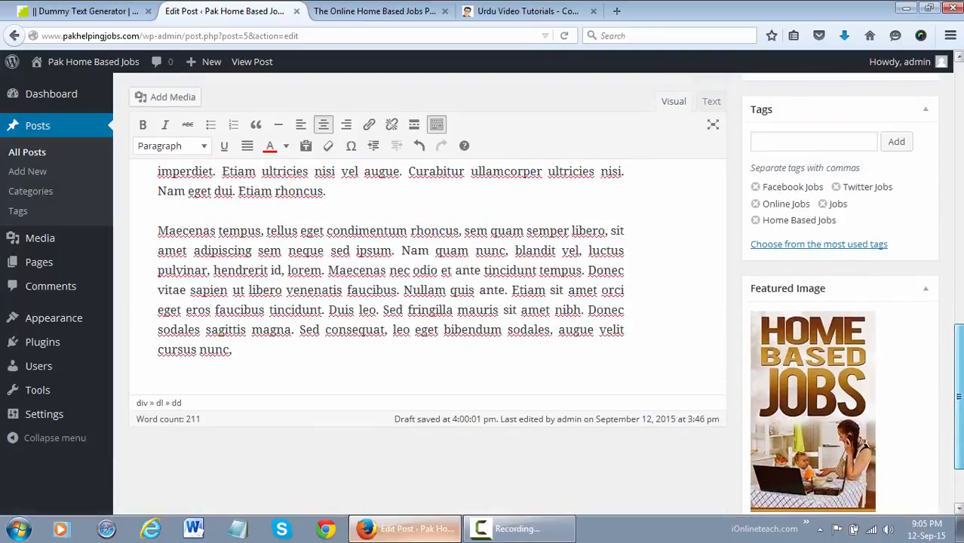
scroll(529, 294, "up", 10)
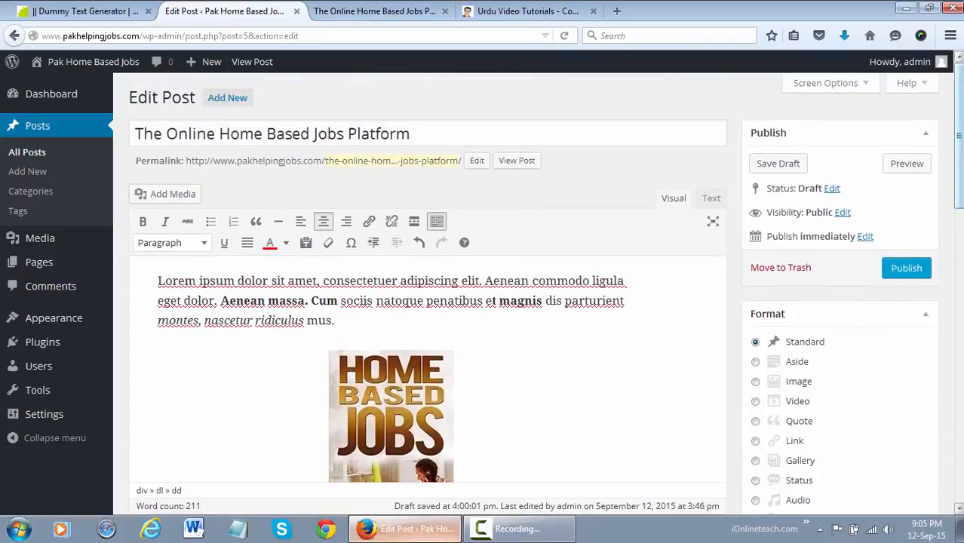
left_click(906, 268)
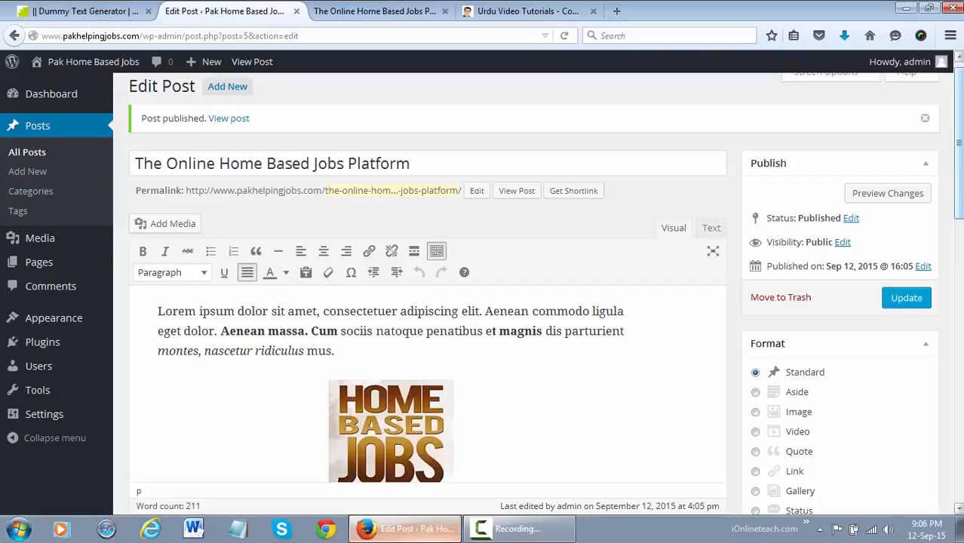
left_click(230, 121)
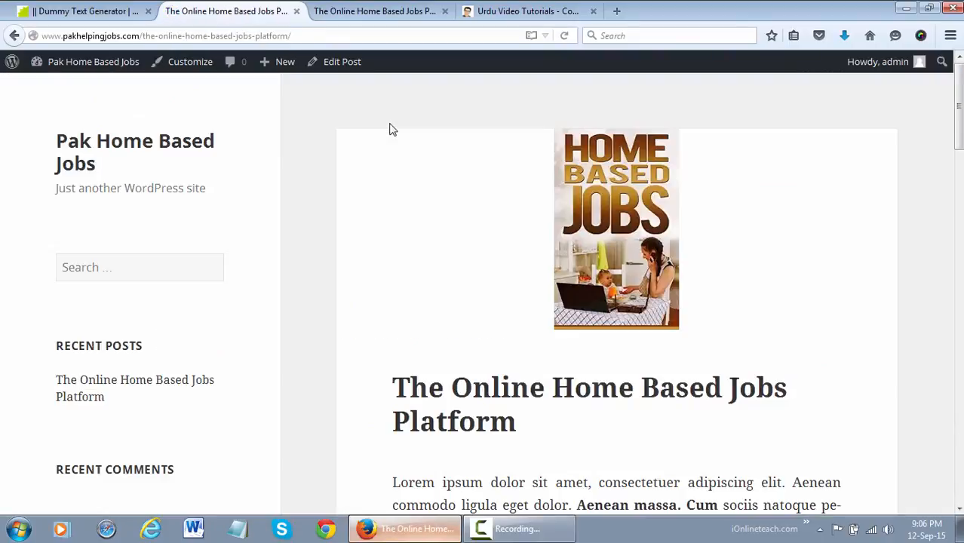
left_click(616, 10)
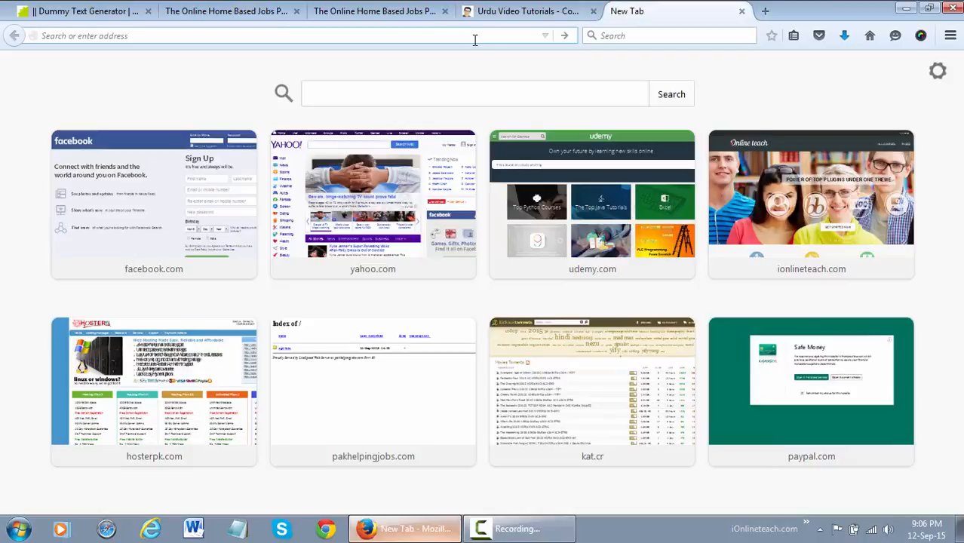
type("www.pakhelpingjobs.com")
key("Return")
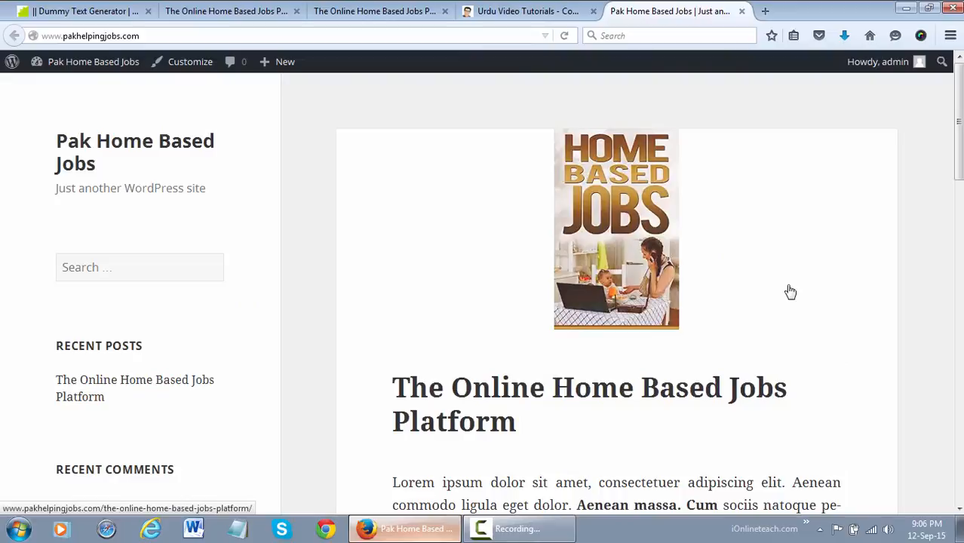
scroll(791, 292, "down", 3)
scroll(791, 292, "up", 3)
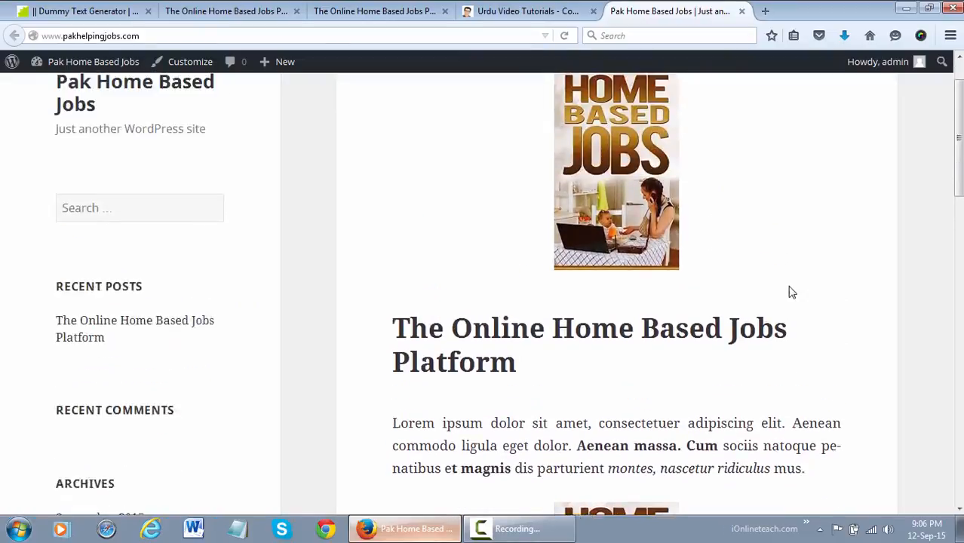
scroll(585, 393, "down", 3)
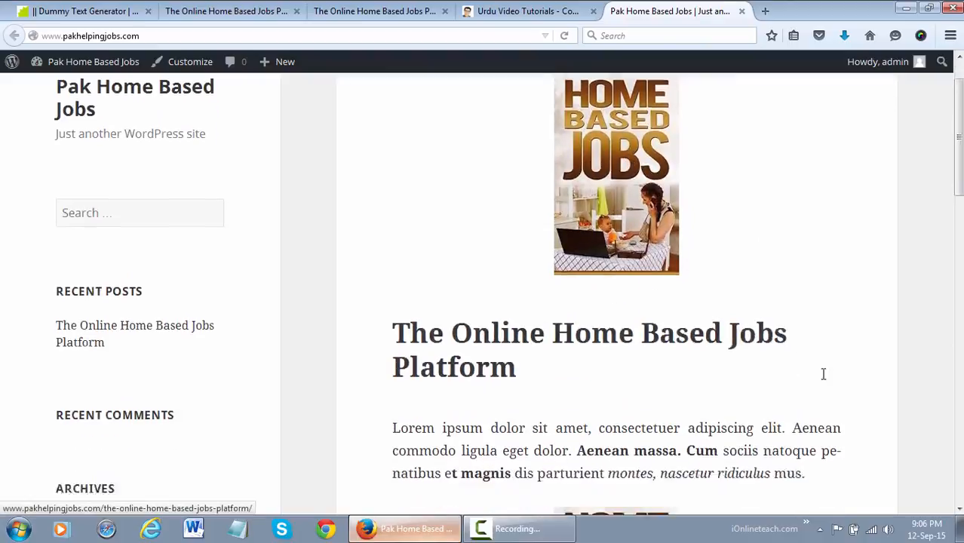
scroll(617, 337, "down", 3)
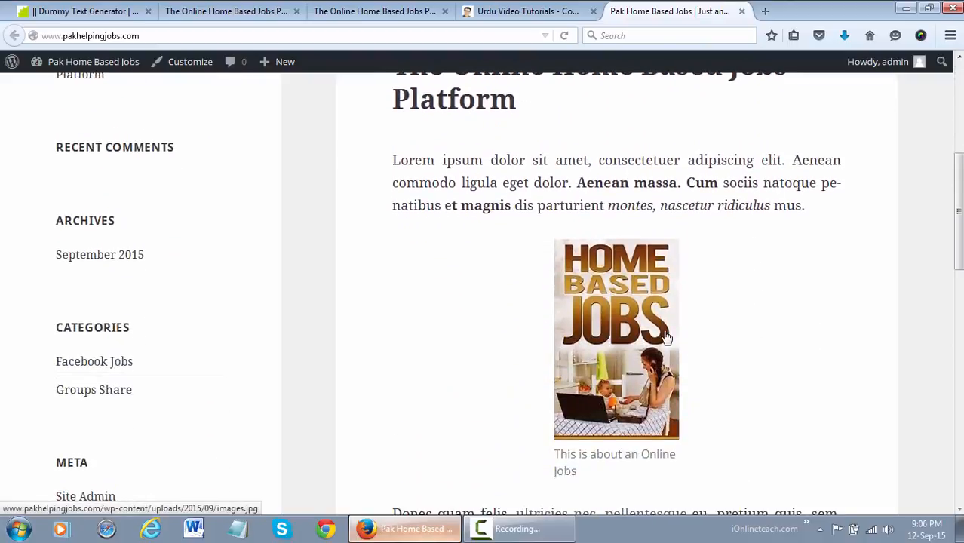
scroll(777, 355, "down", 3)
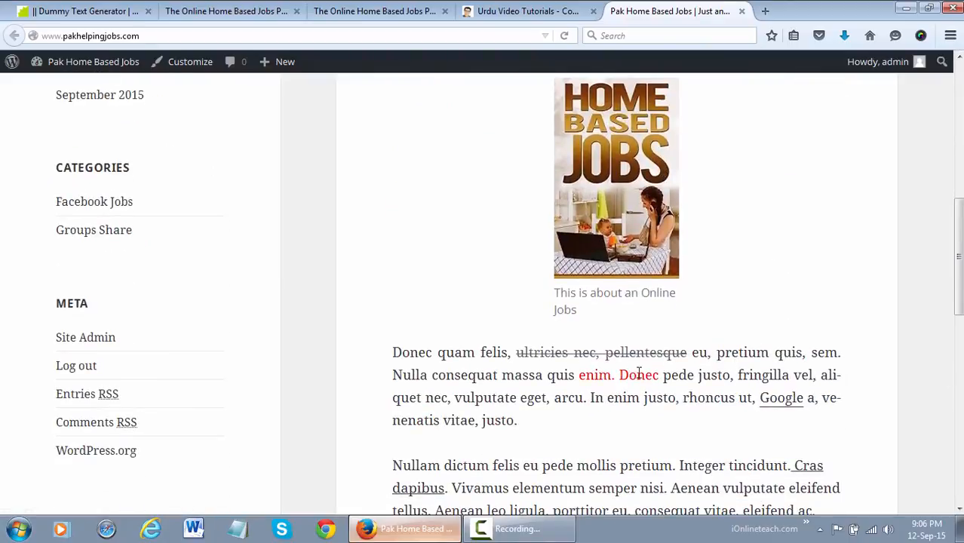
Test the Google link in the published post, return to the homepage, and examine the post's subheading, categories and tags.
left_click(788, 408)
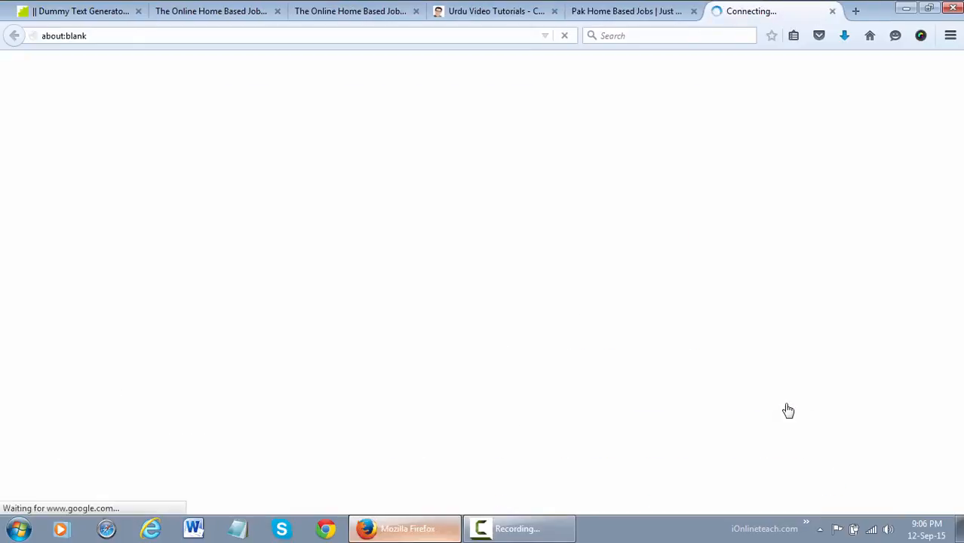
left_click(623, 9)
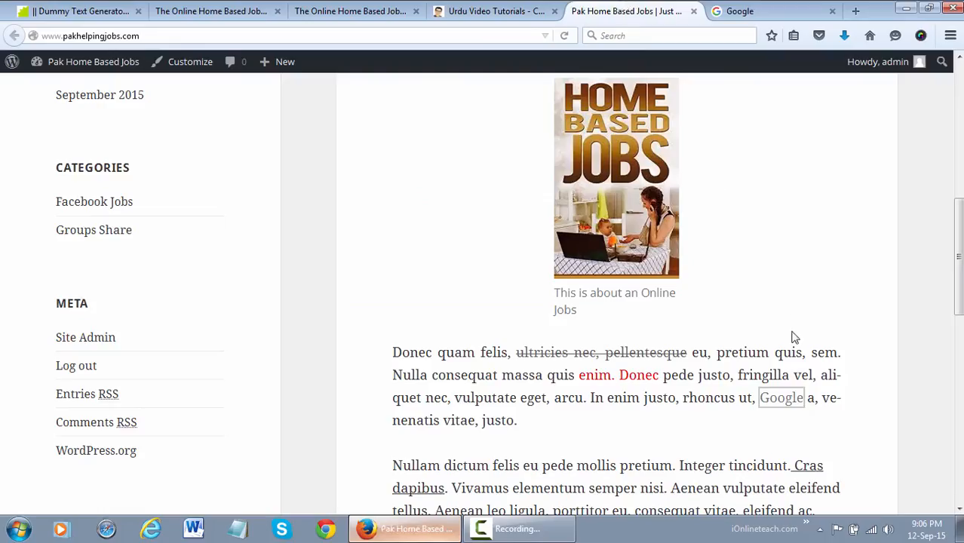
scroll(789, 340, "down", 4)
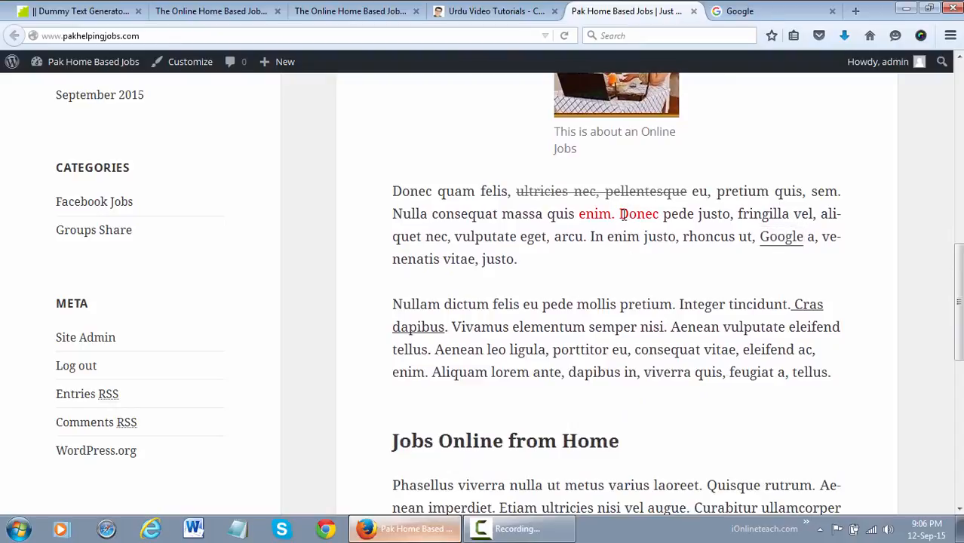
double_click(549, 443)
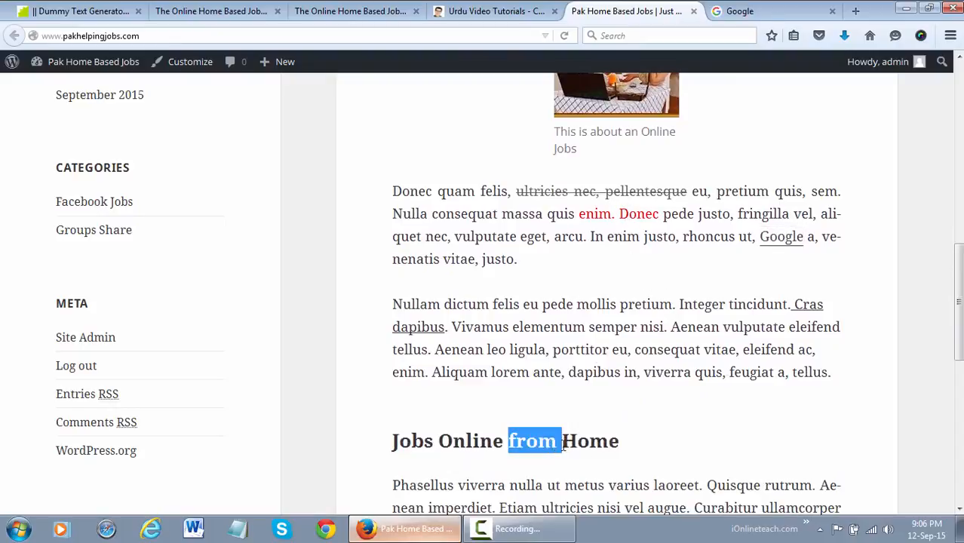
scroll(617, 371, "down", 6)
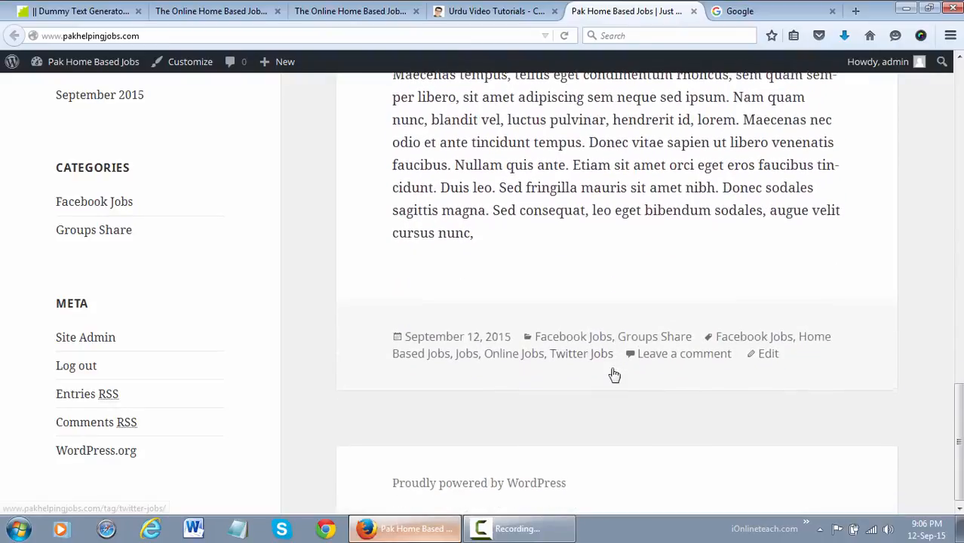
scroll(616, 373, "up", 10)
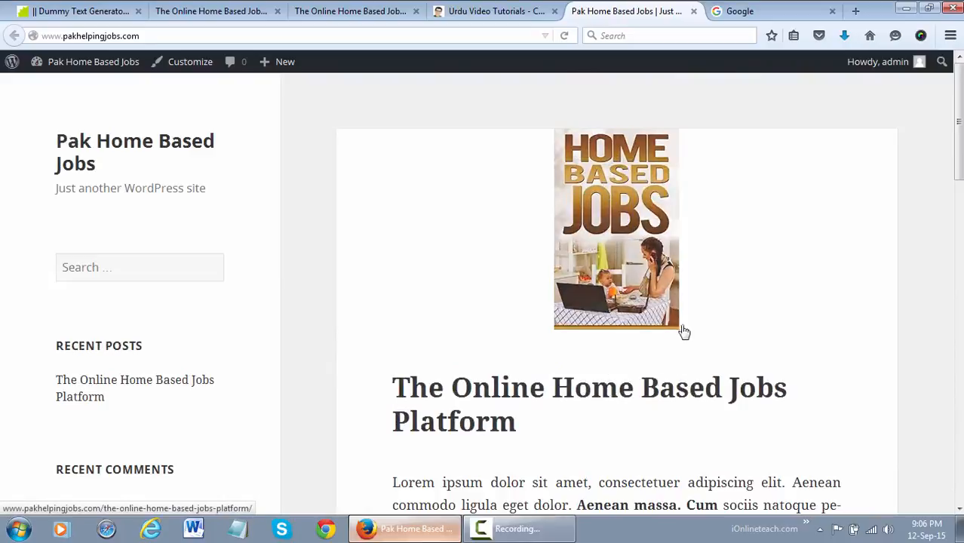
Close the Google, site homepage, onlineustaad.com and old preview tabs, keeping the published post open.
left_click(693, 11)
left_click(693, 11)
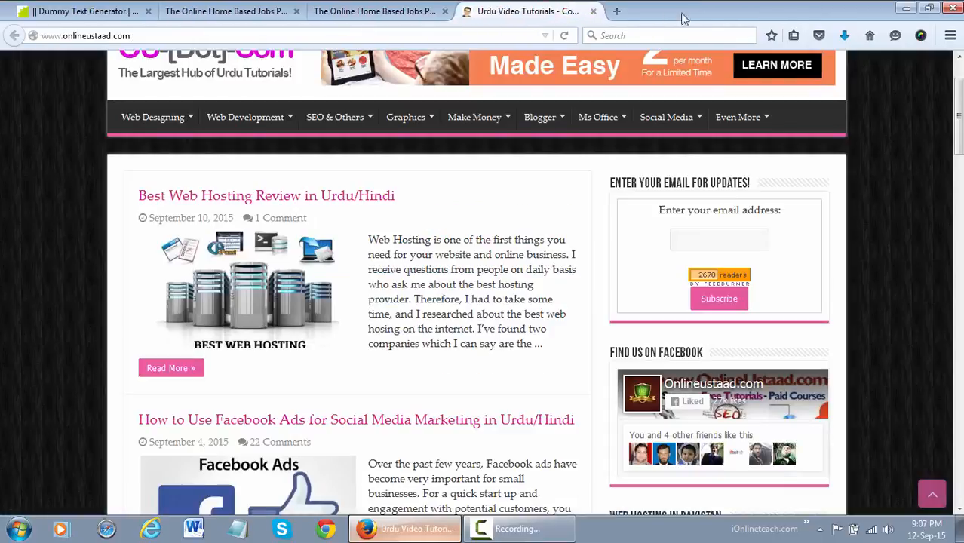
left_click(594, 10)
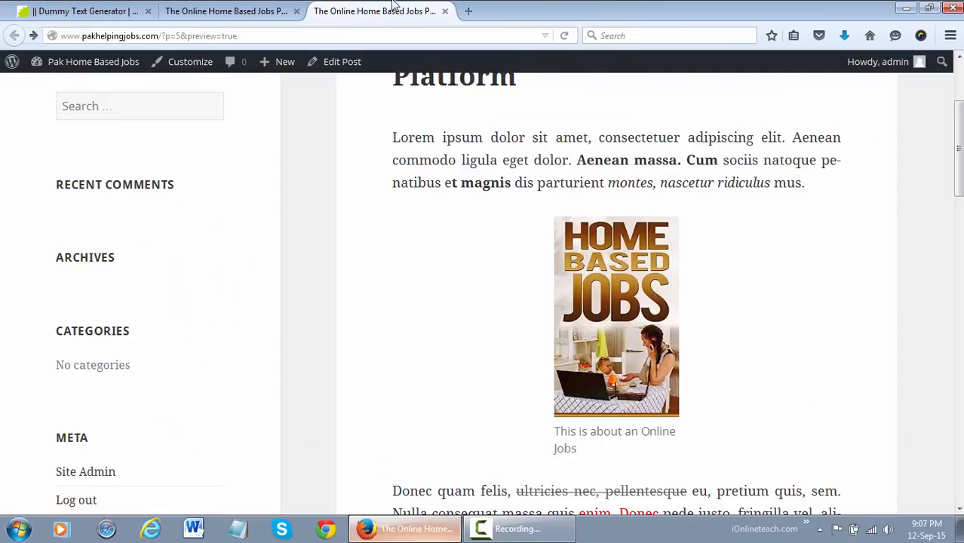
left_click(256, 9)
left_click(430, 10)
left_click(445, 11)
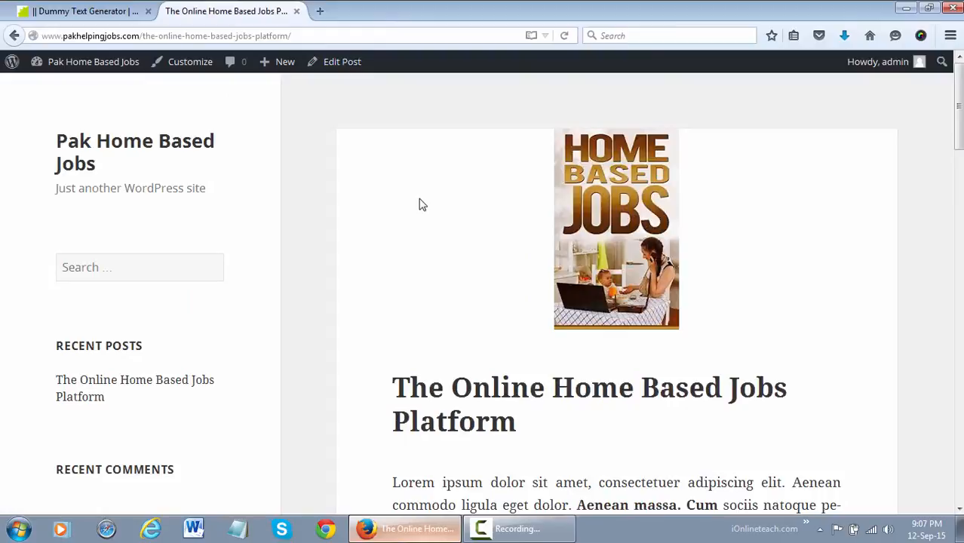
Reopen the post for editing and duplicate the line "eget, arcu. In enim justo, rhoncus ut, Google a, venenatis vitae, justo." as a new paragraph below it.
left_click(337, 66)
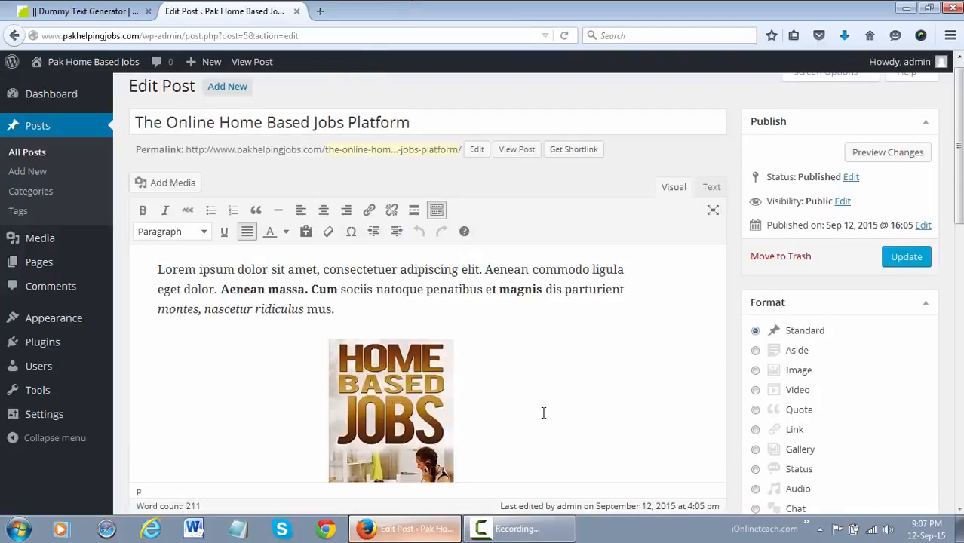
scroll(544, 413, "down", 3)
left_click(605, 412)
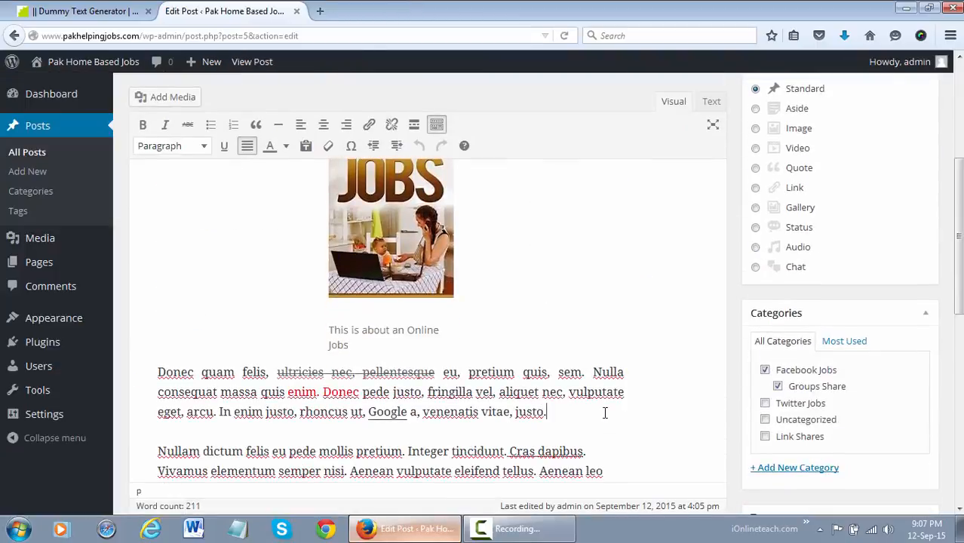
key("Return")
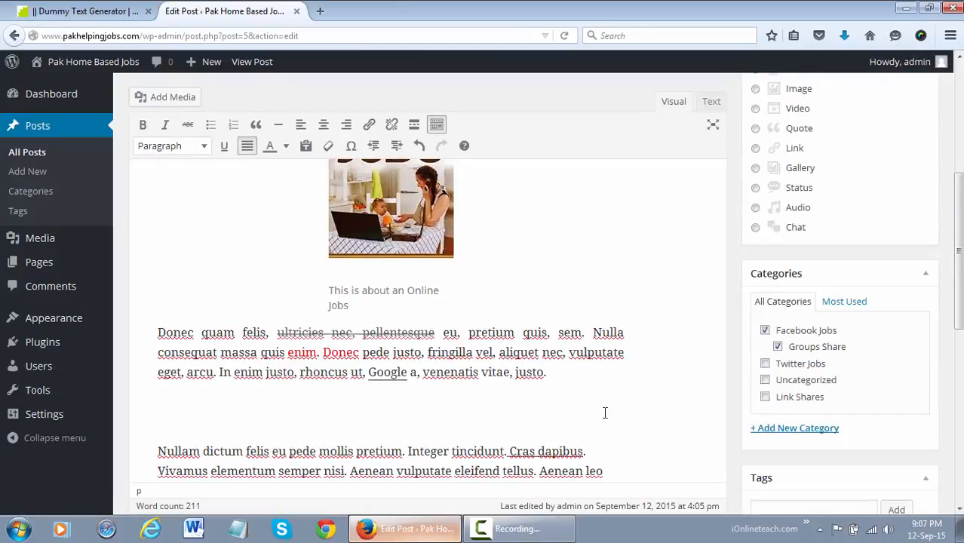
key("shift+Up")
key("ctrl+c")
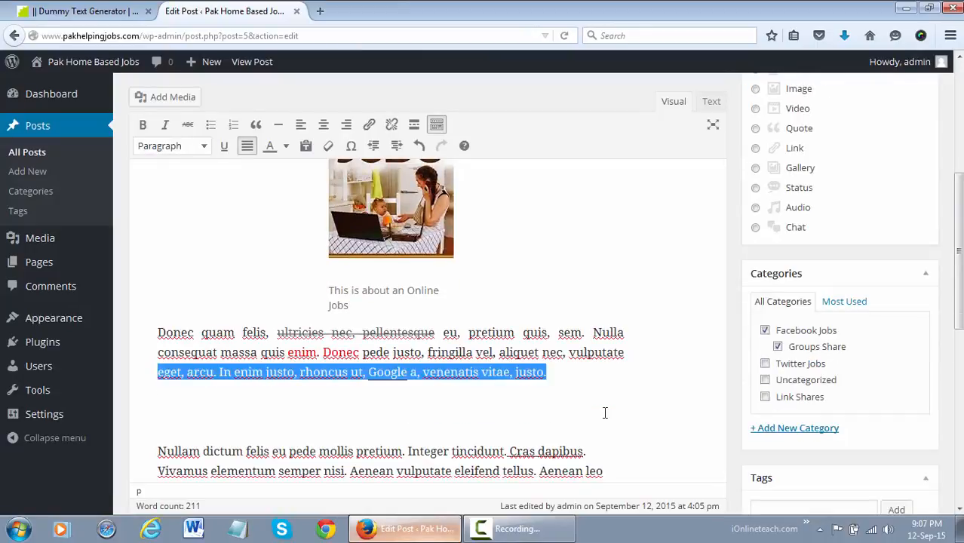
key("shift+Down")
key("ctrl+v")
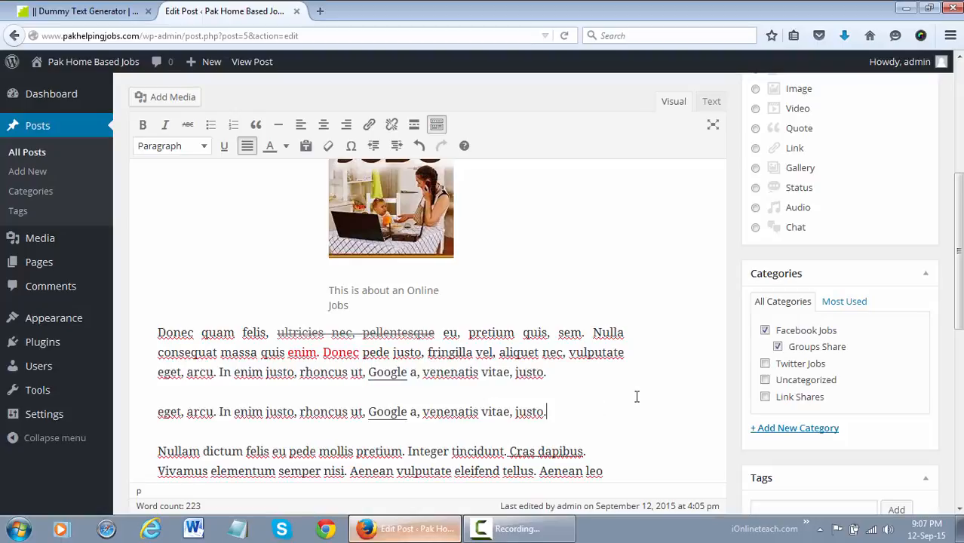
Update the published post with the added paragraph and view the revised page on the site.
scroll(913, 391, "up", 5)
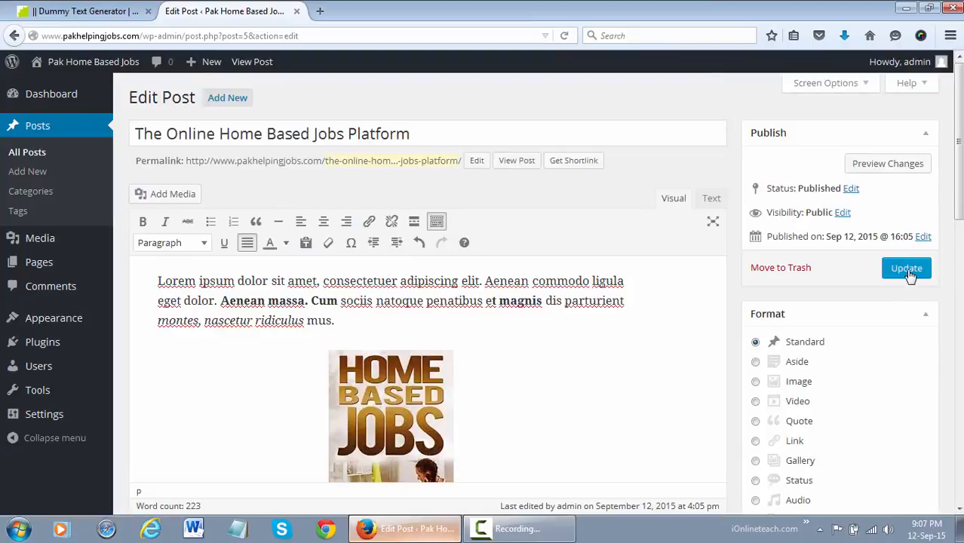
left_click(907, 270)
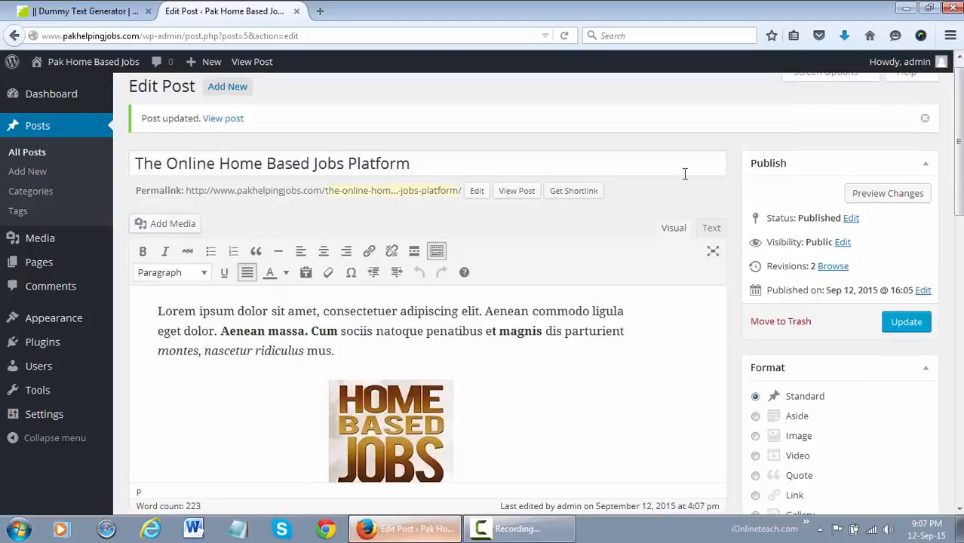
left_click(260, 61)
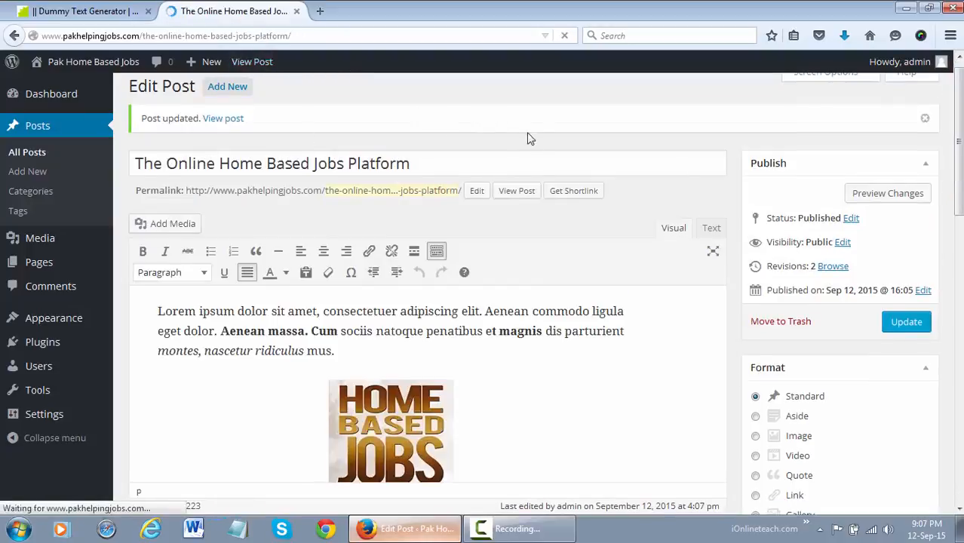
scroll(483, 286, "down", 10)
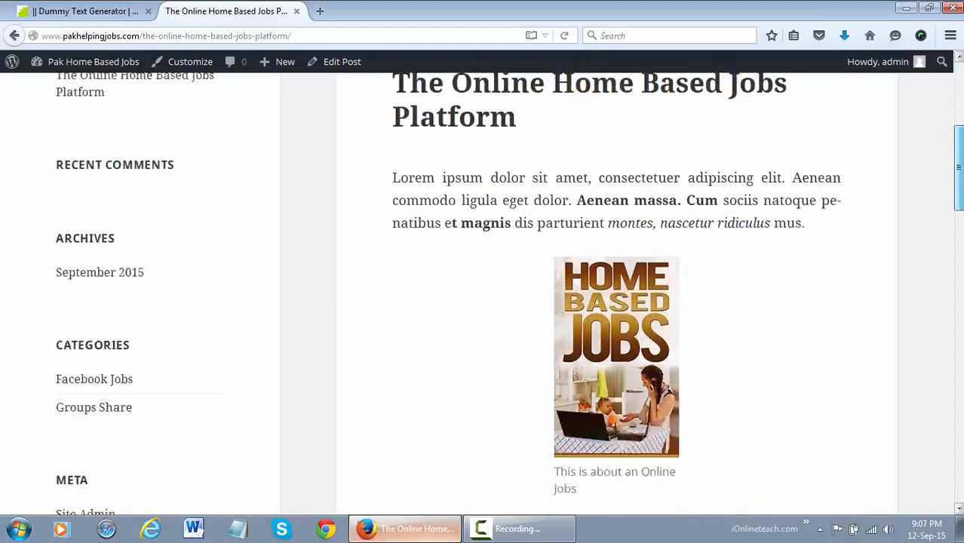
Check the added paragraph "eget, arcu. In enim justo, rhoncus ut, Google a, venenatis vitae, justo." in the published post and reopen the post for editing.
left_click_drag(959, 258, 959, 261)
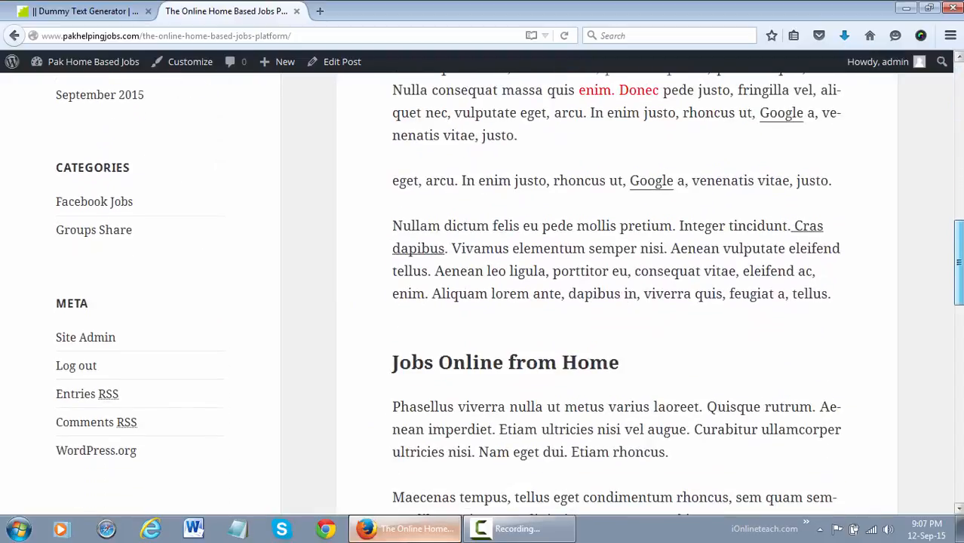
left_click_drag(838, 188, 389, 198)
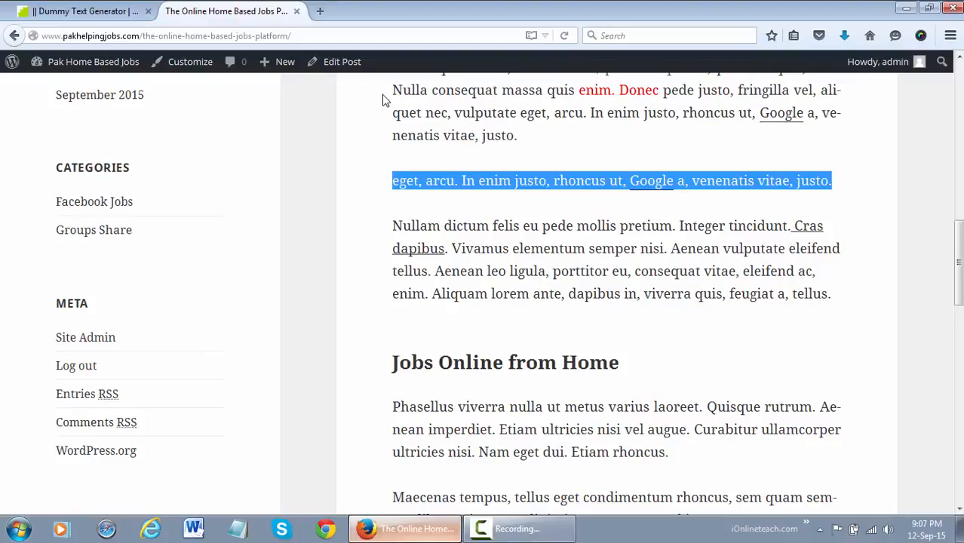
left_click(340, 62)
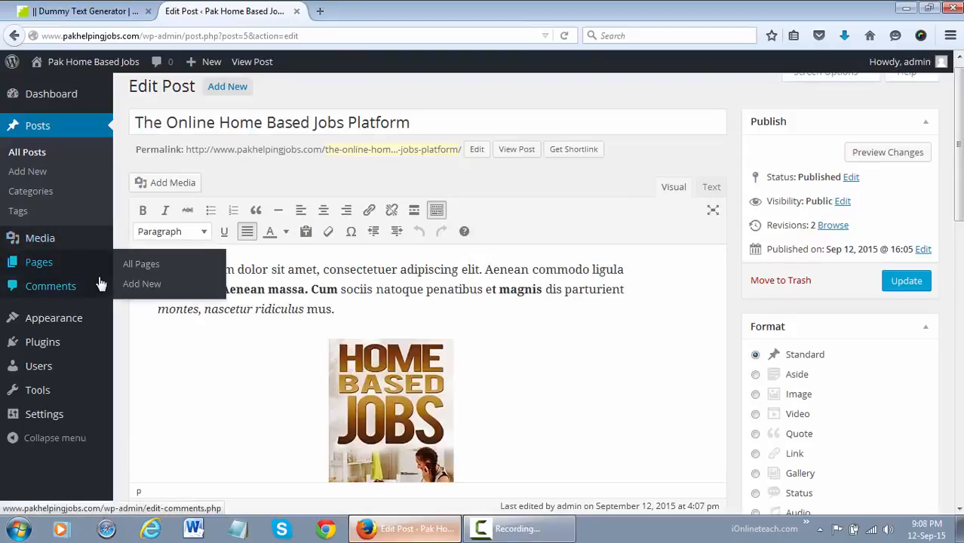
Go to the list of all posts, open "The Online Home Based Jobs Platform" in Quick Edit and update it.
left_click(28, 154)
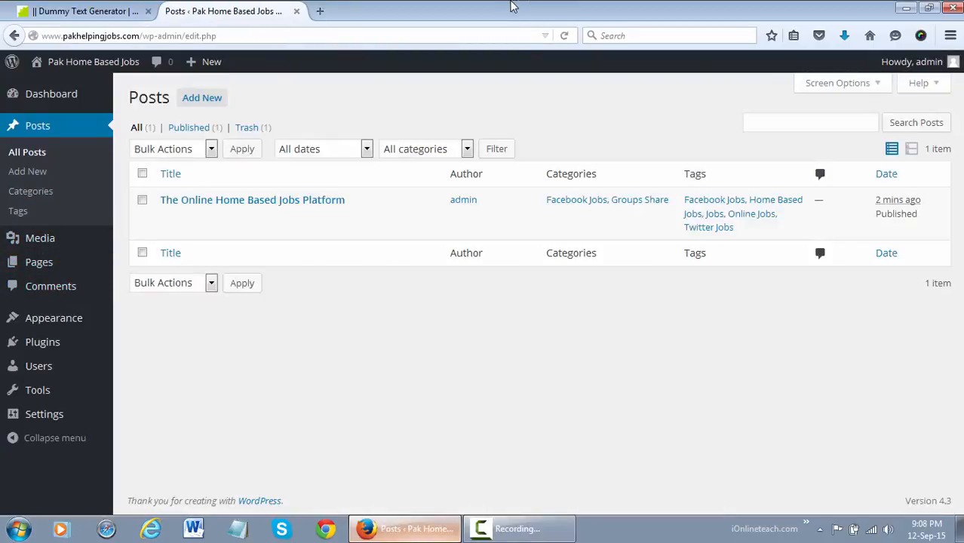
mouse_move(349, 210)
mouse_move(217, 222)
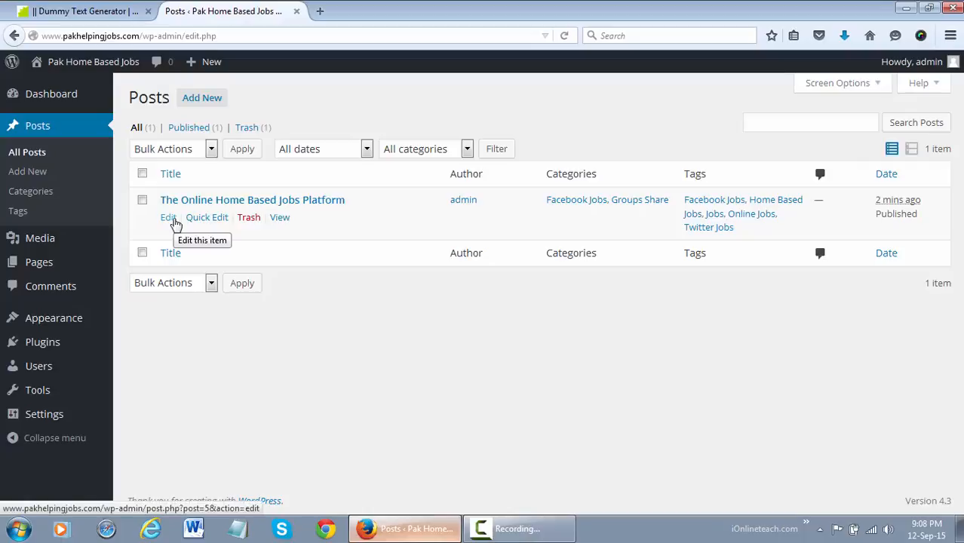
left_click(198, 219)
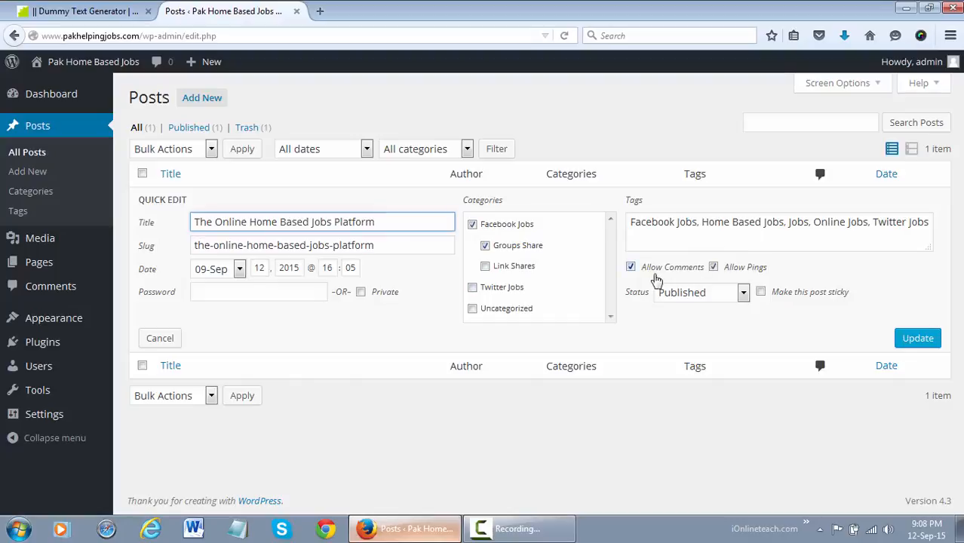
left_click(915, 338)
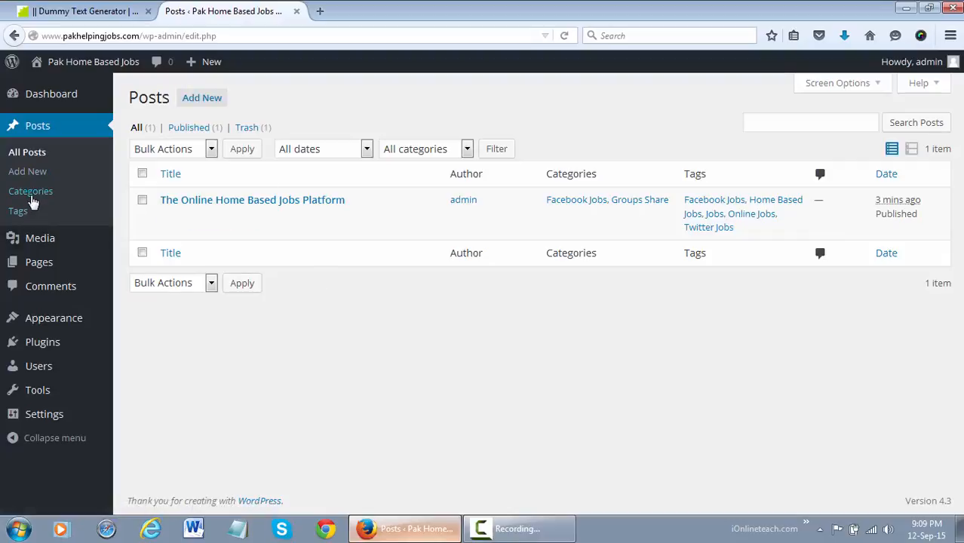
Add a new post category named "SMS Marketing jobs" with the parent set to None.
left_click(30, 191)
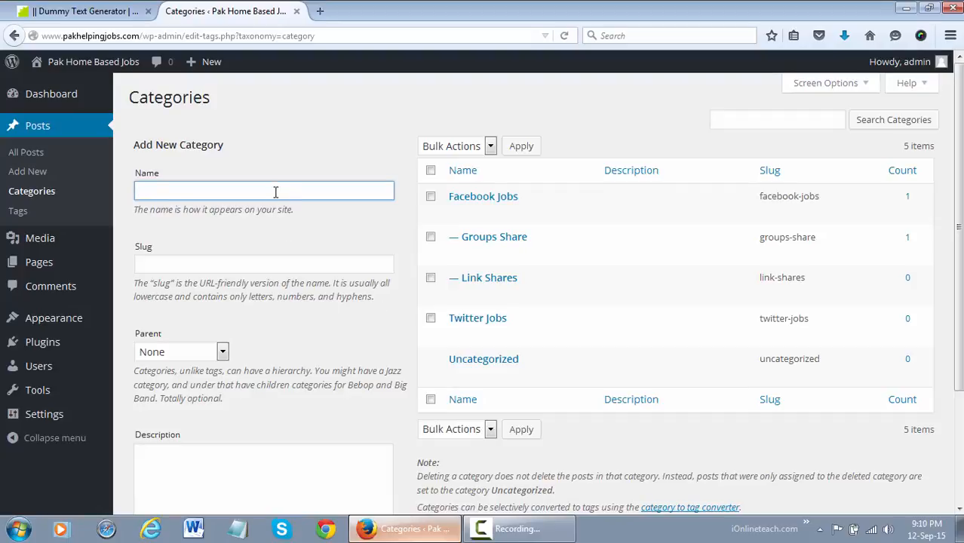
type("SMS Marketing jobs")
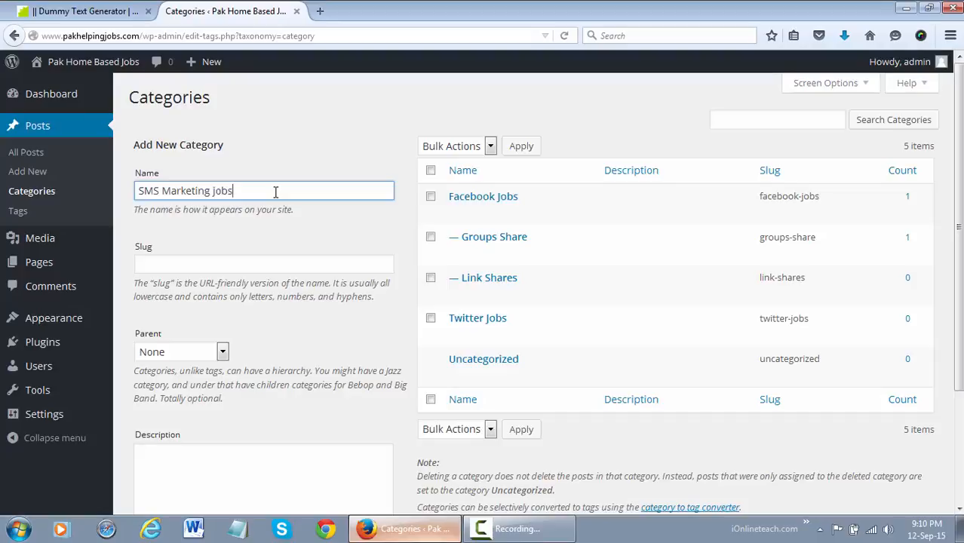
left_click(160, 359)
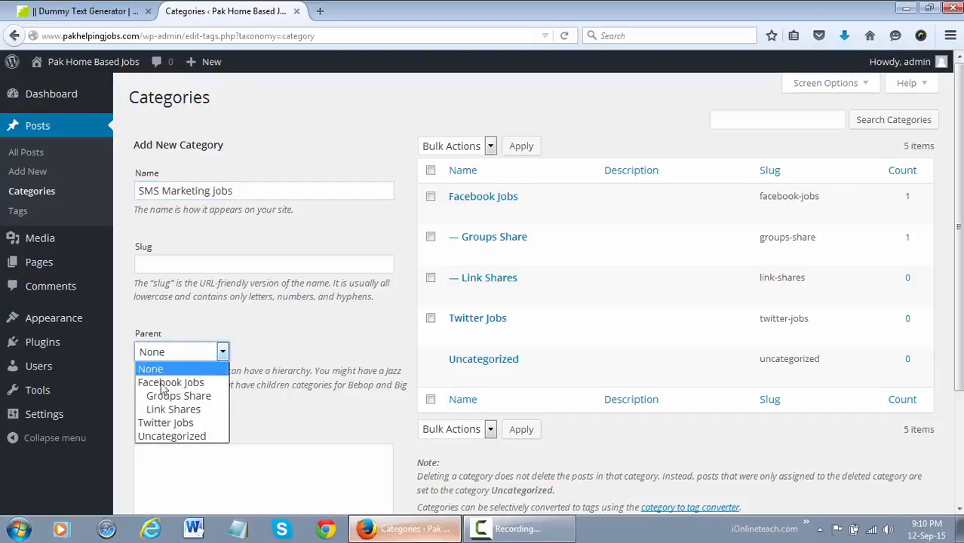
left_click(265, 339)
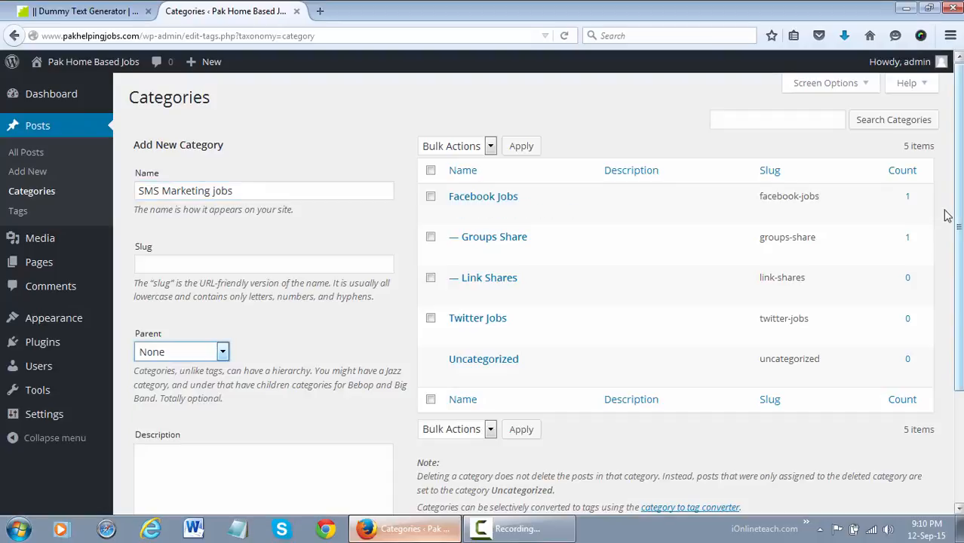
scroll(481, 374, "down", 2)
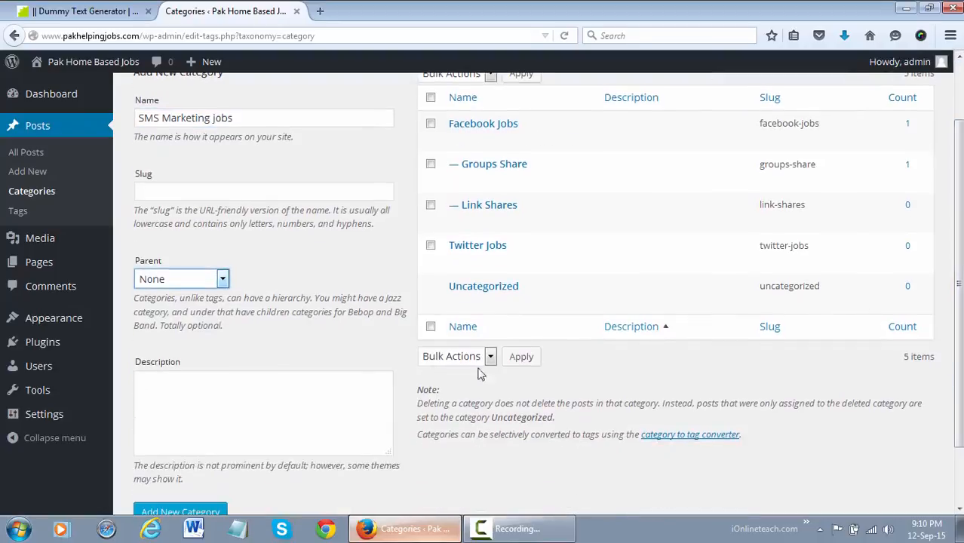
left_click(195, 512)
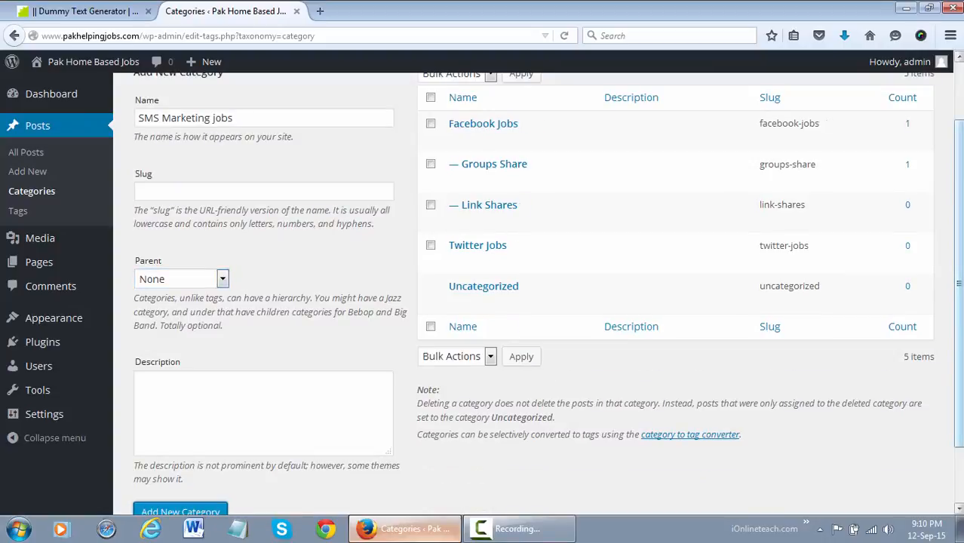
scroll(720, 318, "up", 2)
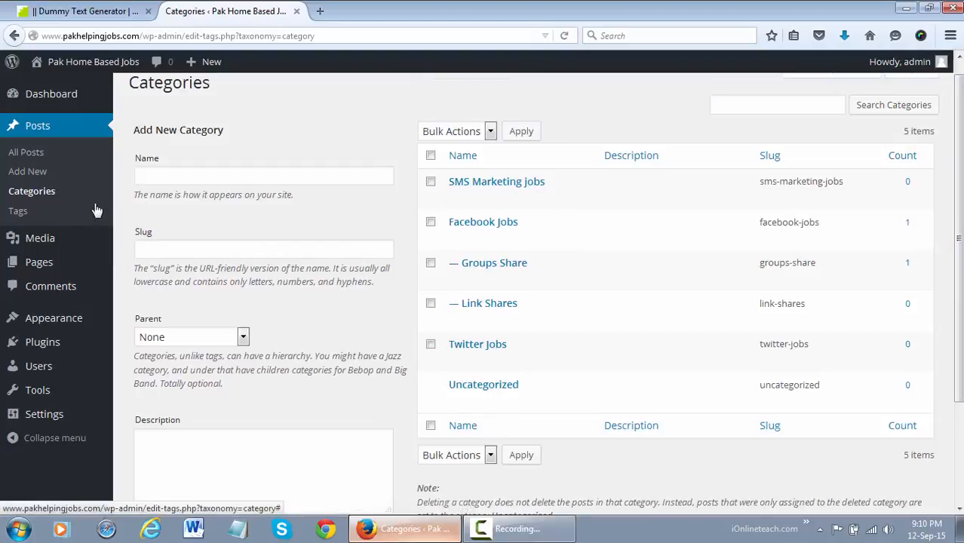
Add a new post tag named "SMS" to the site's tags.
left_click(28, 213)
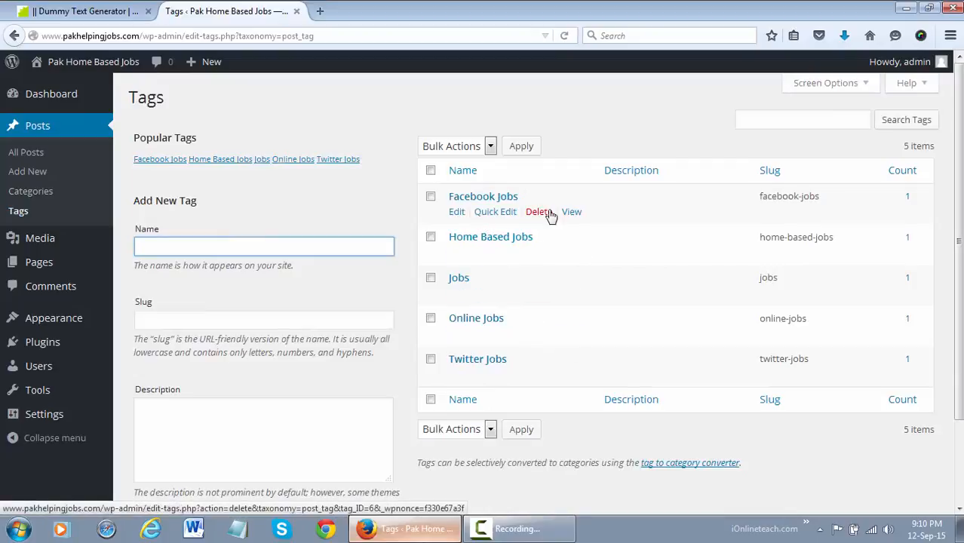
left_click(246, 246)
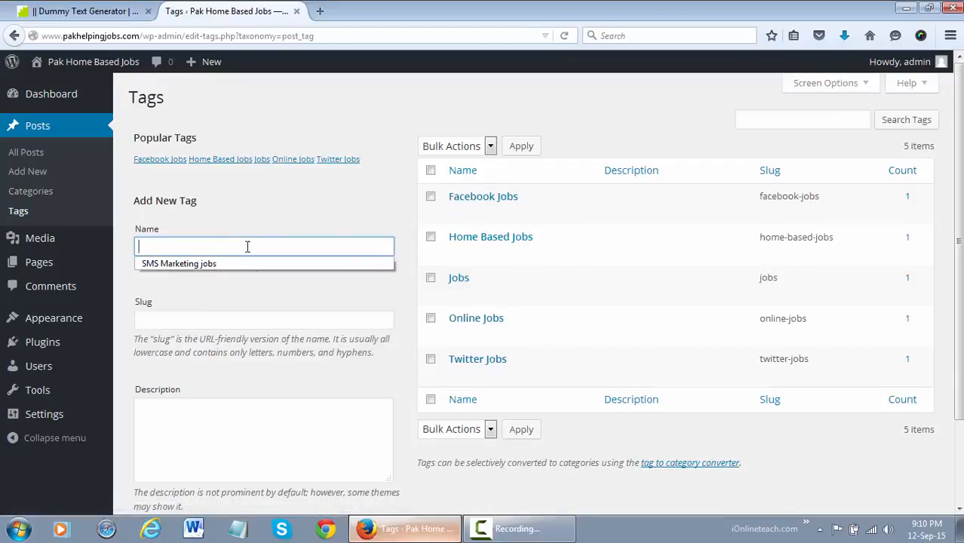
type("SMS")
key("ctrl+a")
scroll(303, 314, "down", 2)
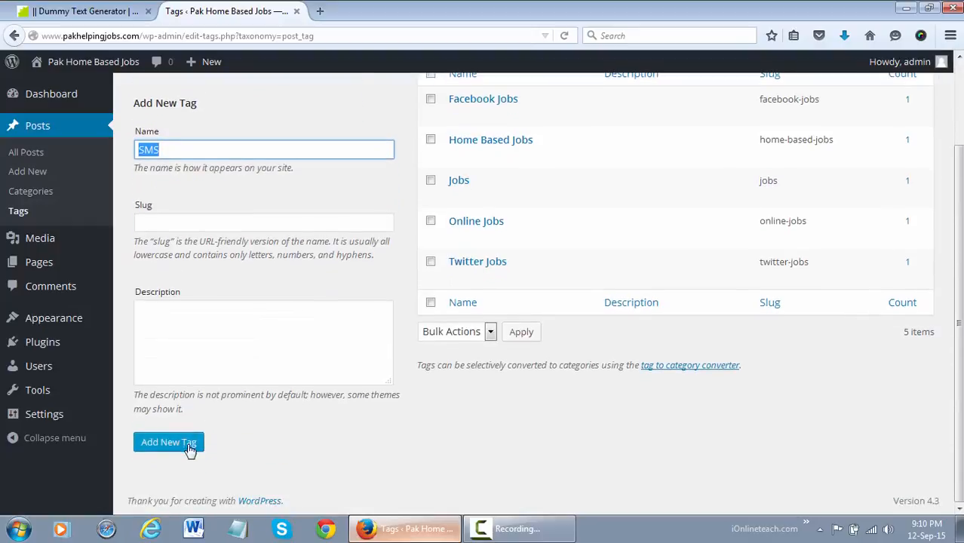
left_click(189, 448)
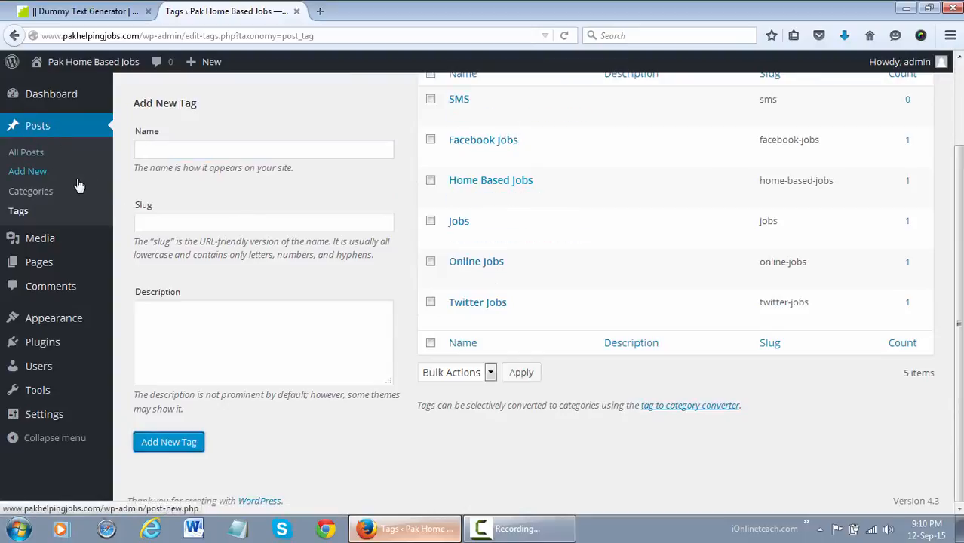
scroll(343, 201, "up", 2)
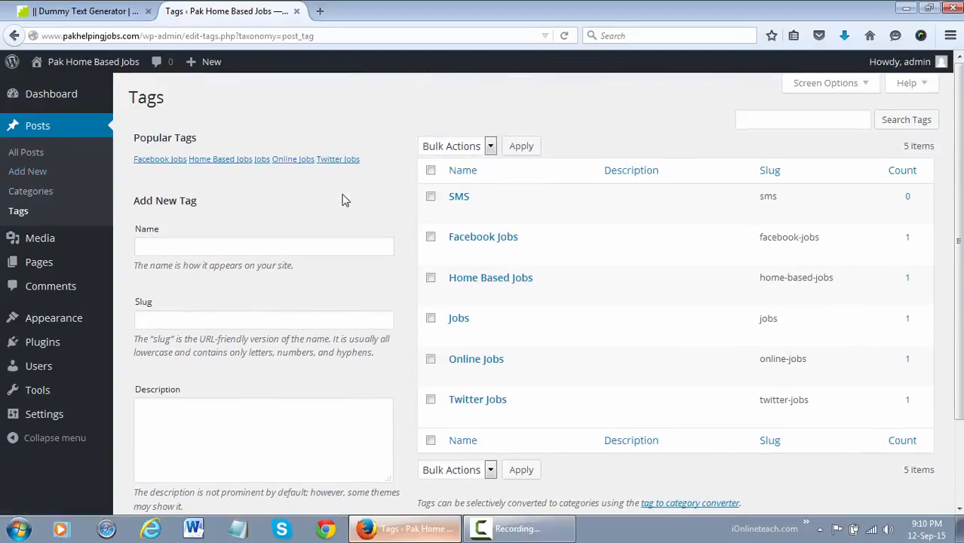